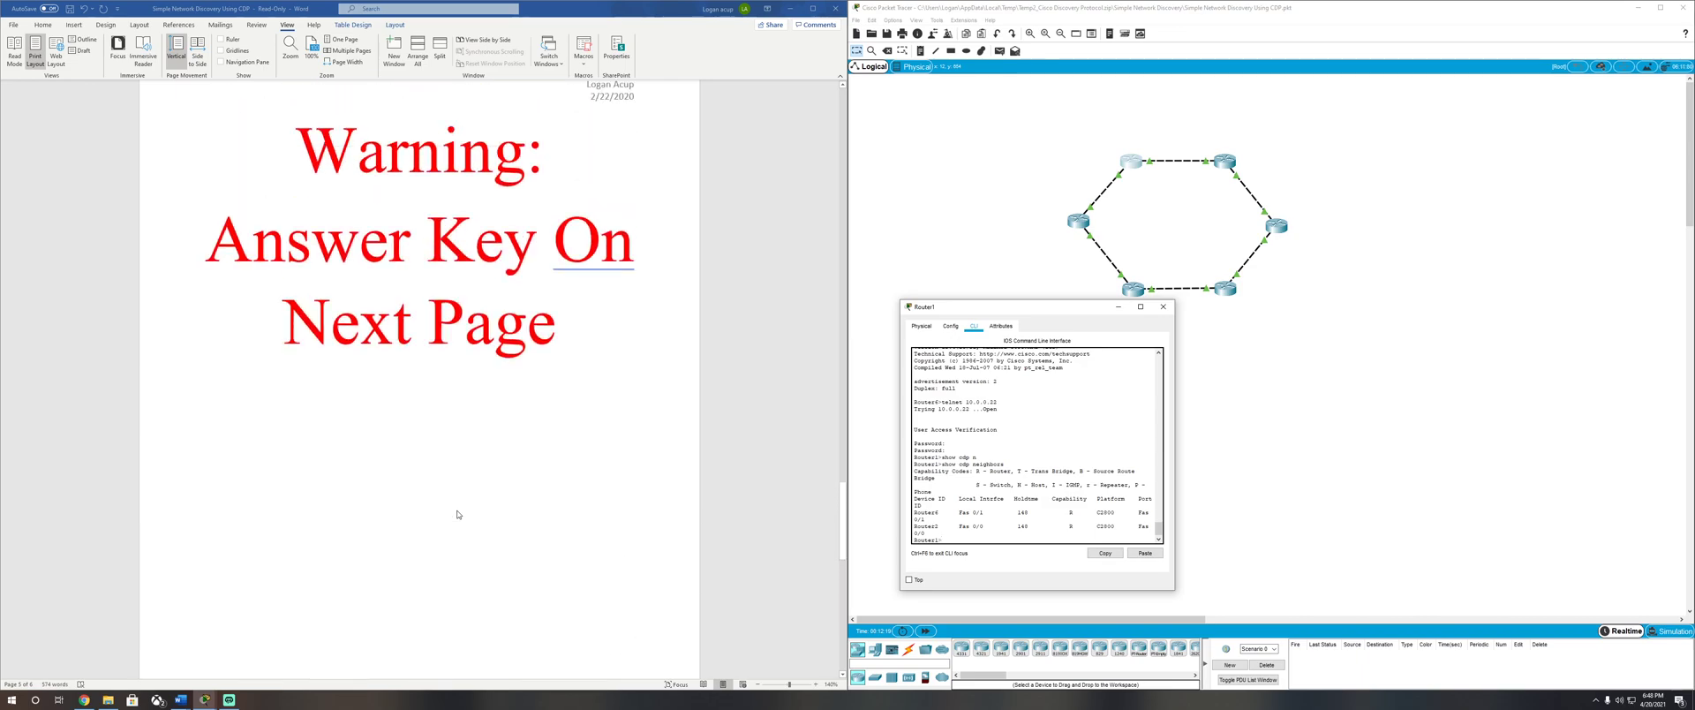
Step: Return to the address table in the simple discovery document, minimize the document and its network file, and close the Router1 window
left_click_drag(842, 512, 859, 188)
scroll(457, 503, "down", 2)
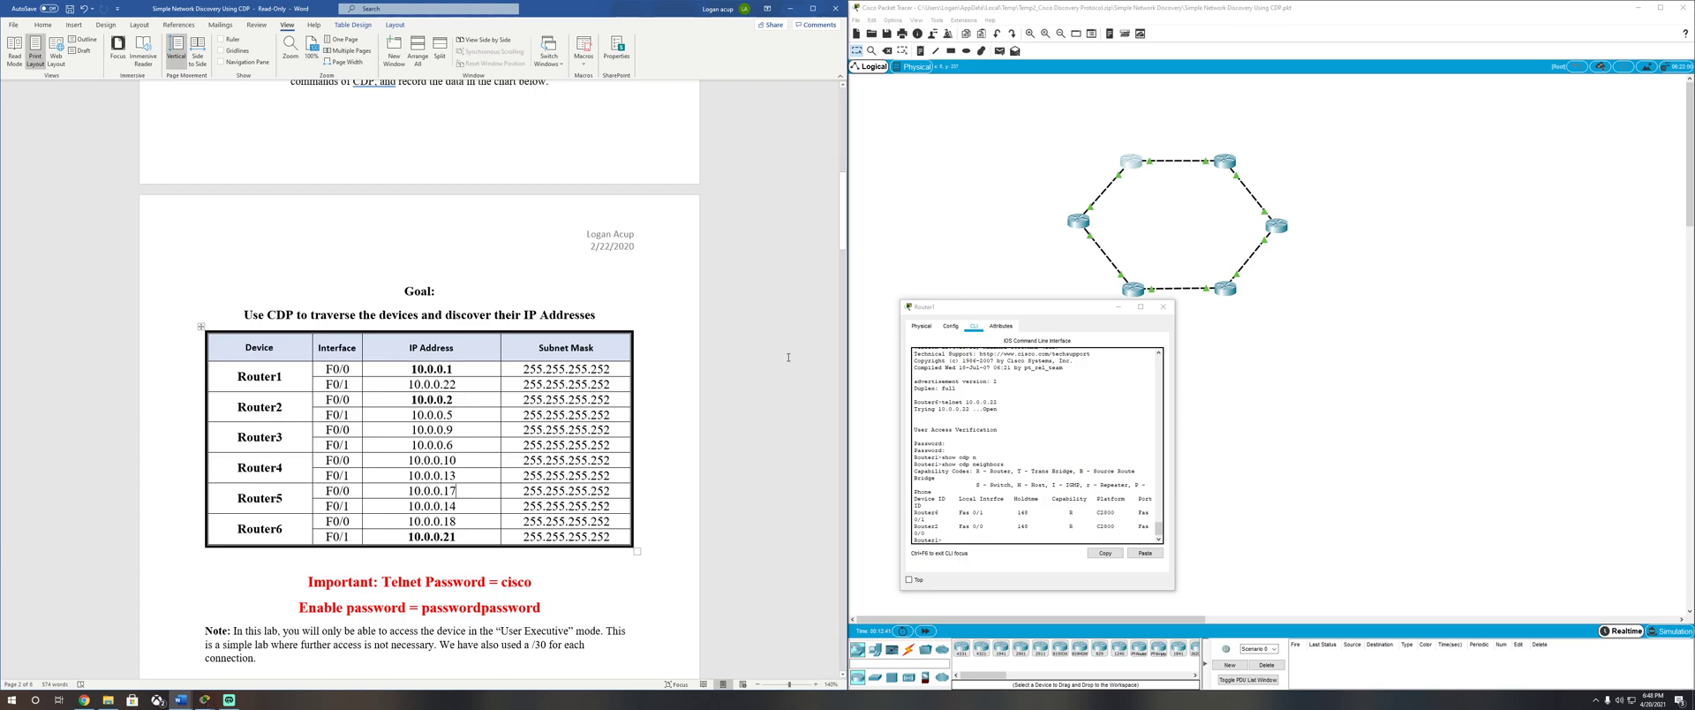
left_click(791, 9)
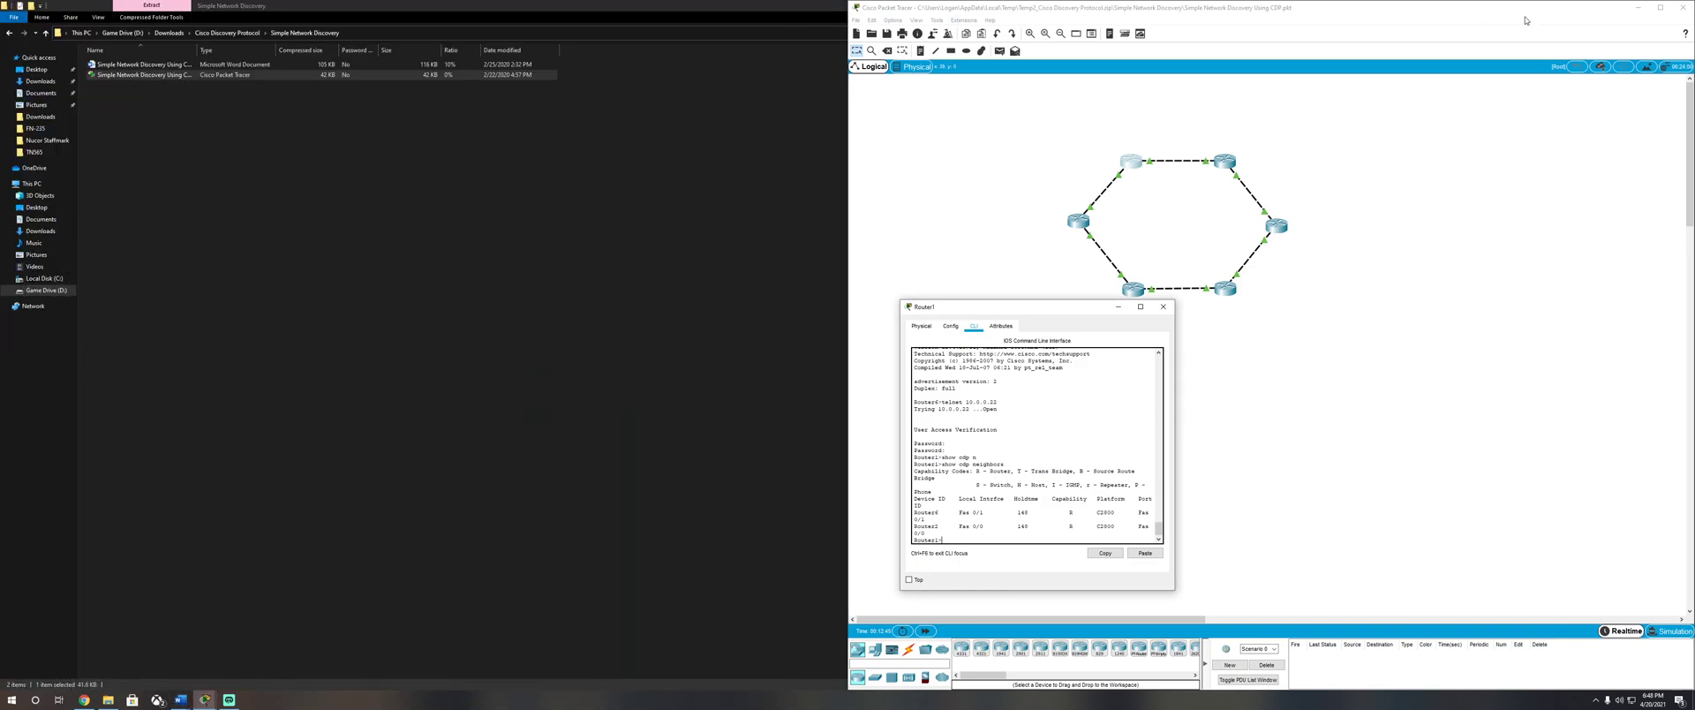
left_click(1638, 9)
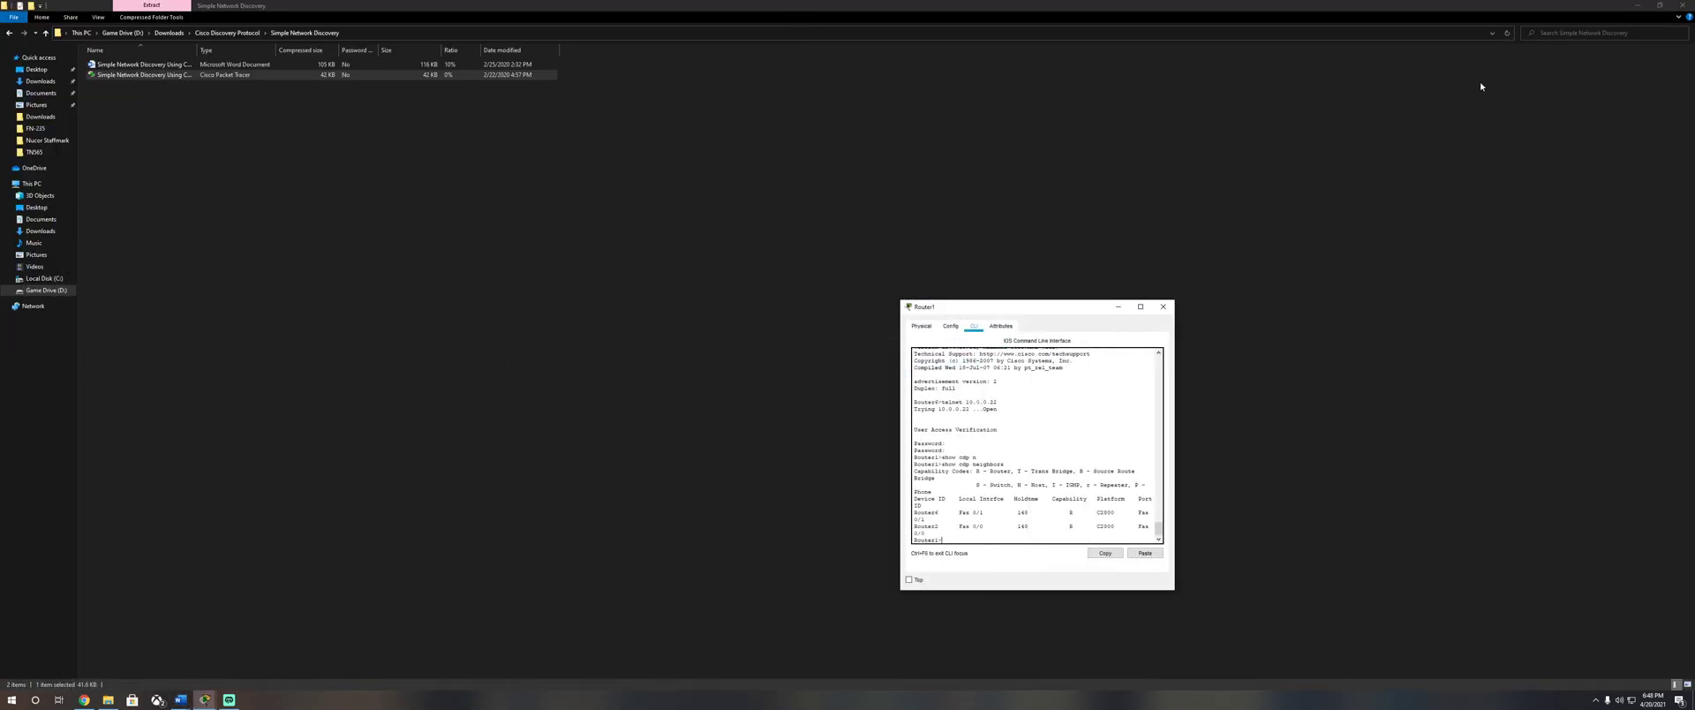
left_click(1163, 307)
Step: Bring up the Complex Network Topology Final document and close the already open complex topology simulation, saving the work
mouse_move(181, 699)
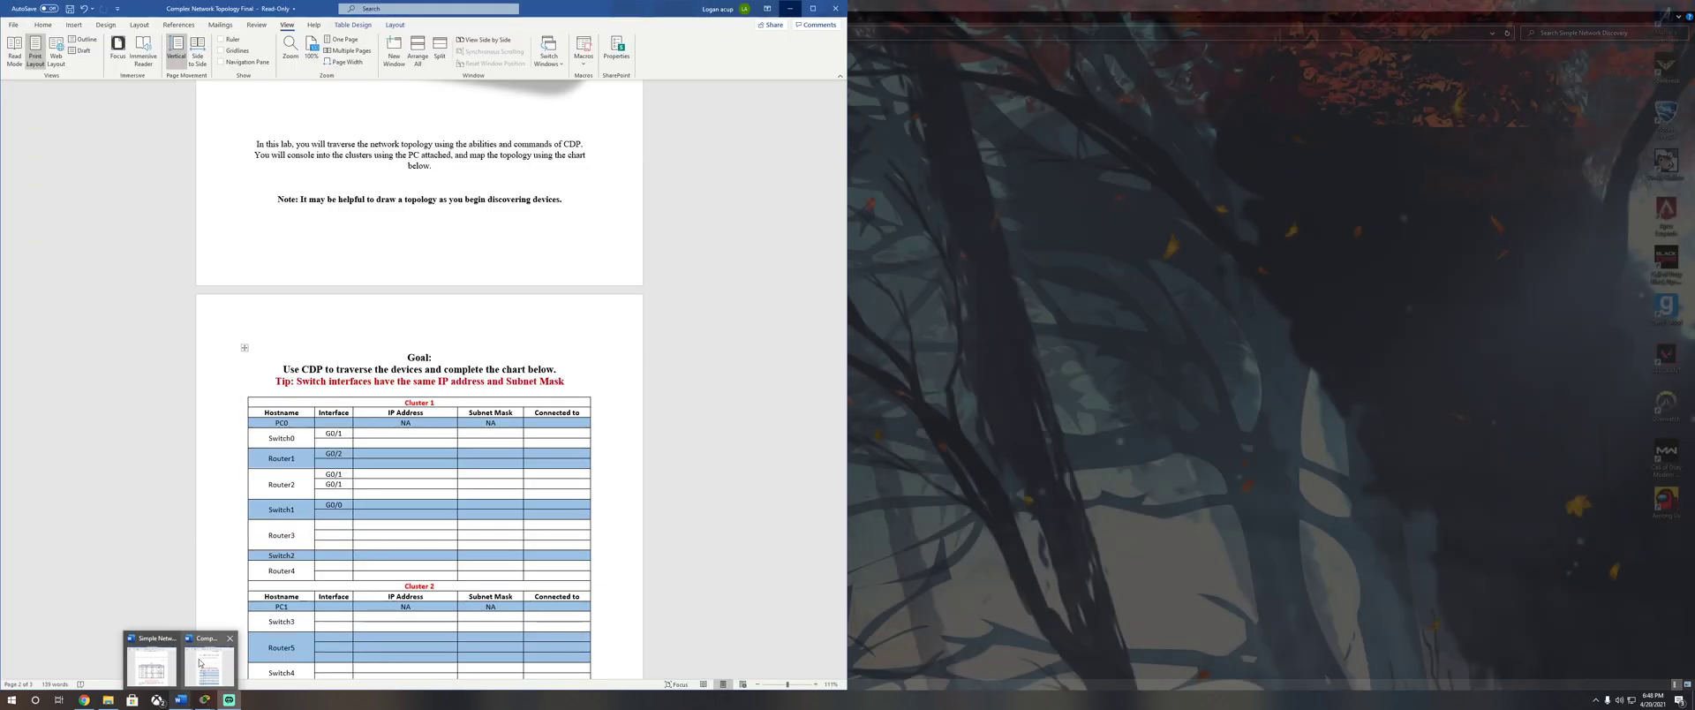
left_click(200, 662)
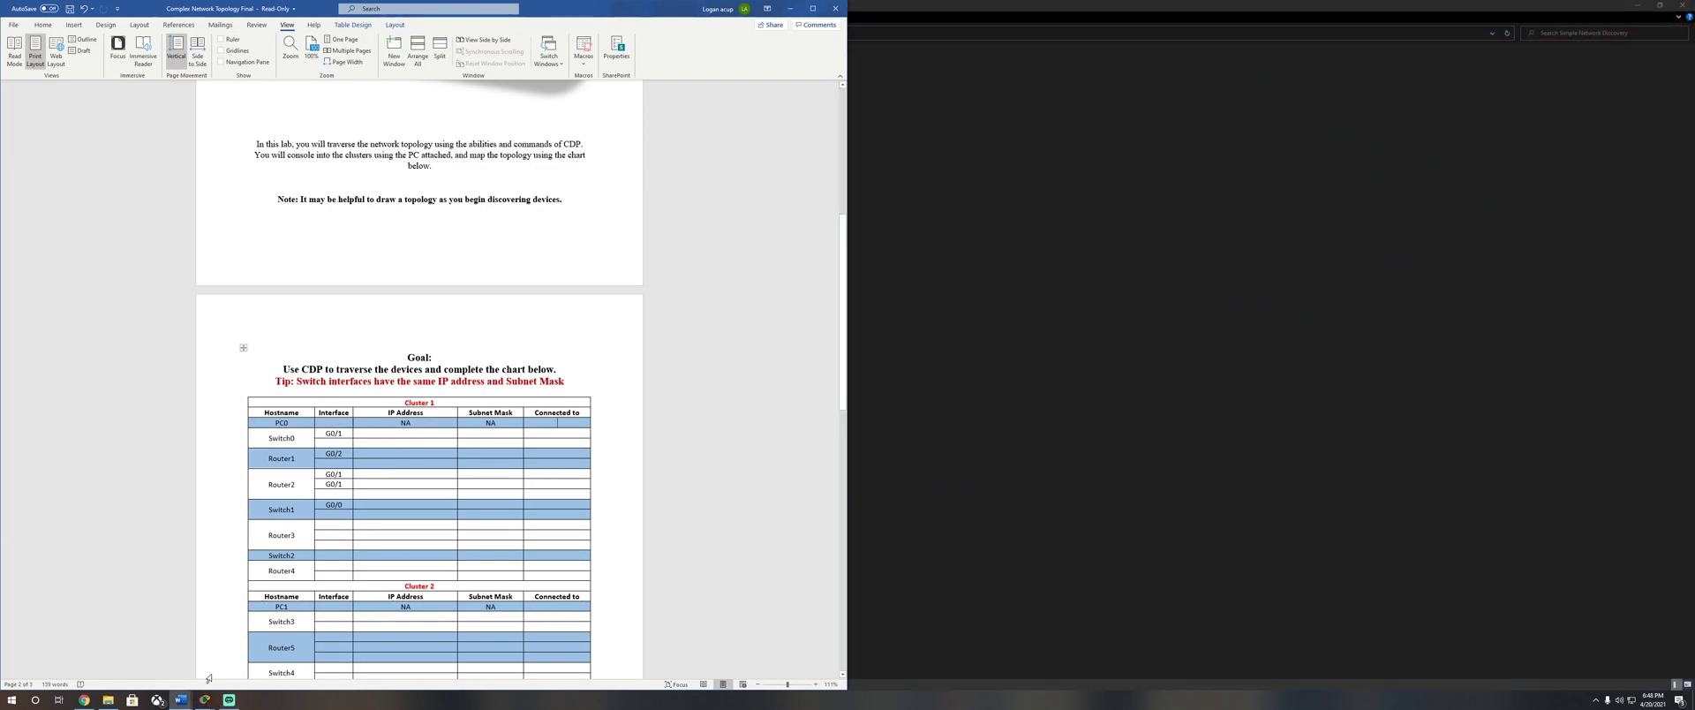
mouse_move(210, 699)
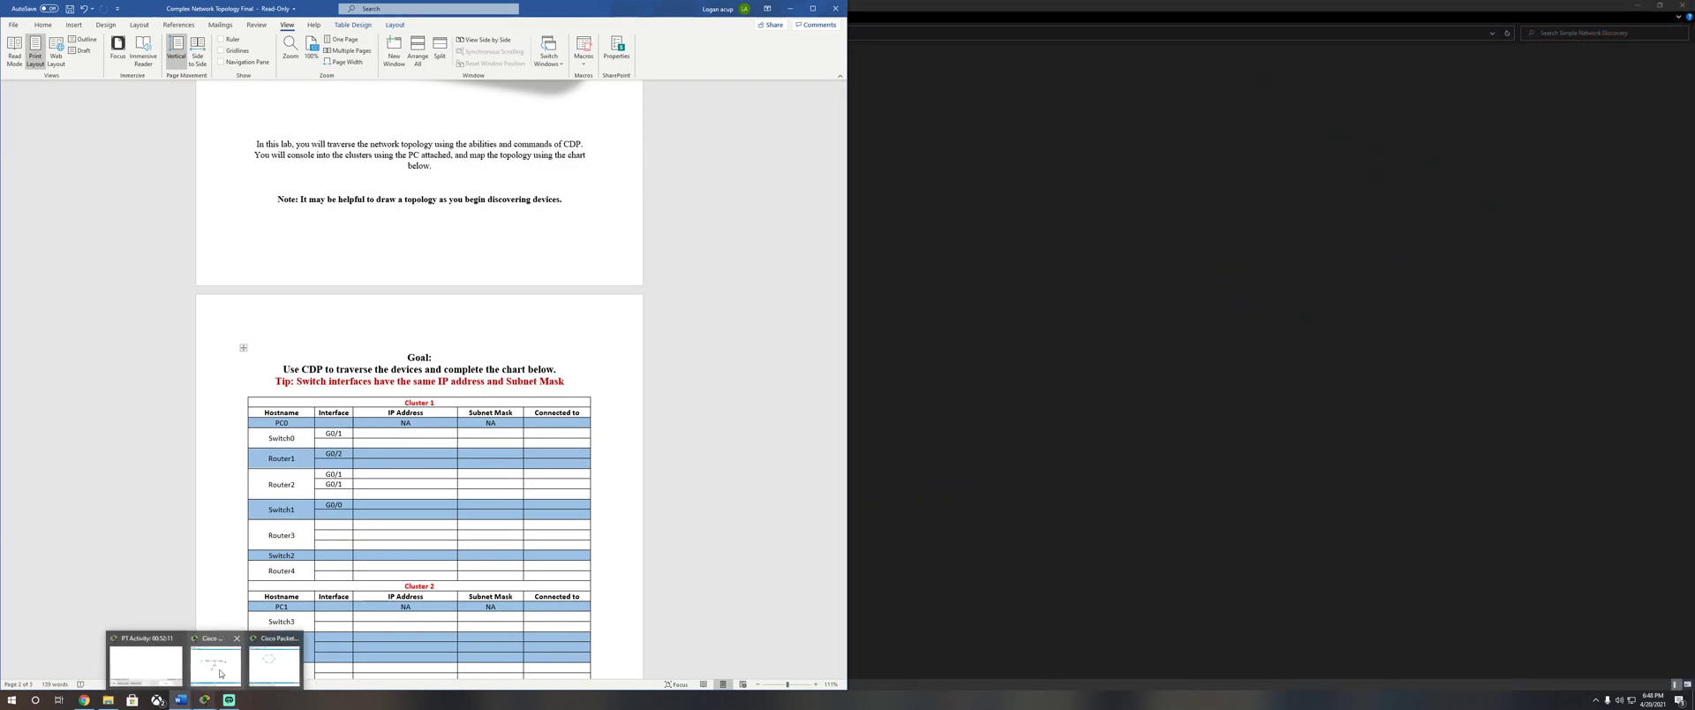
mouse_move(219, 671)
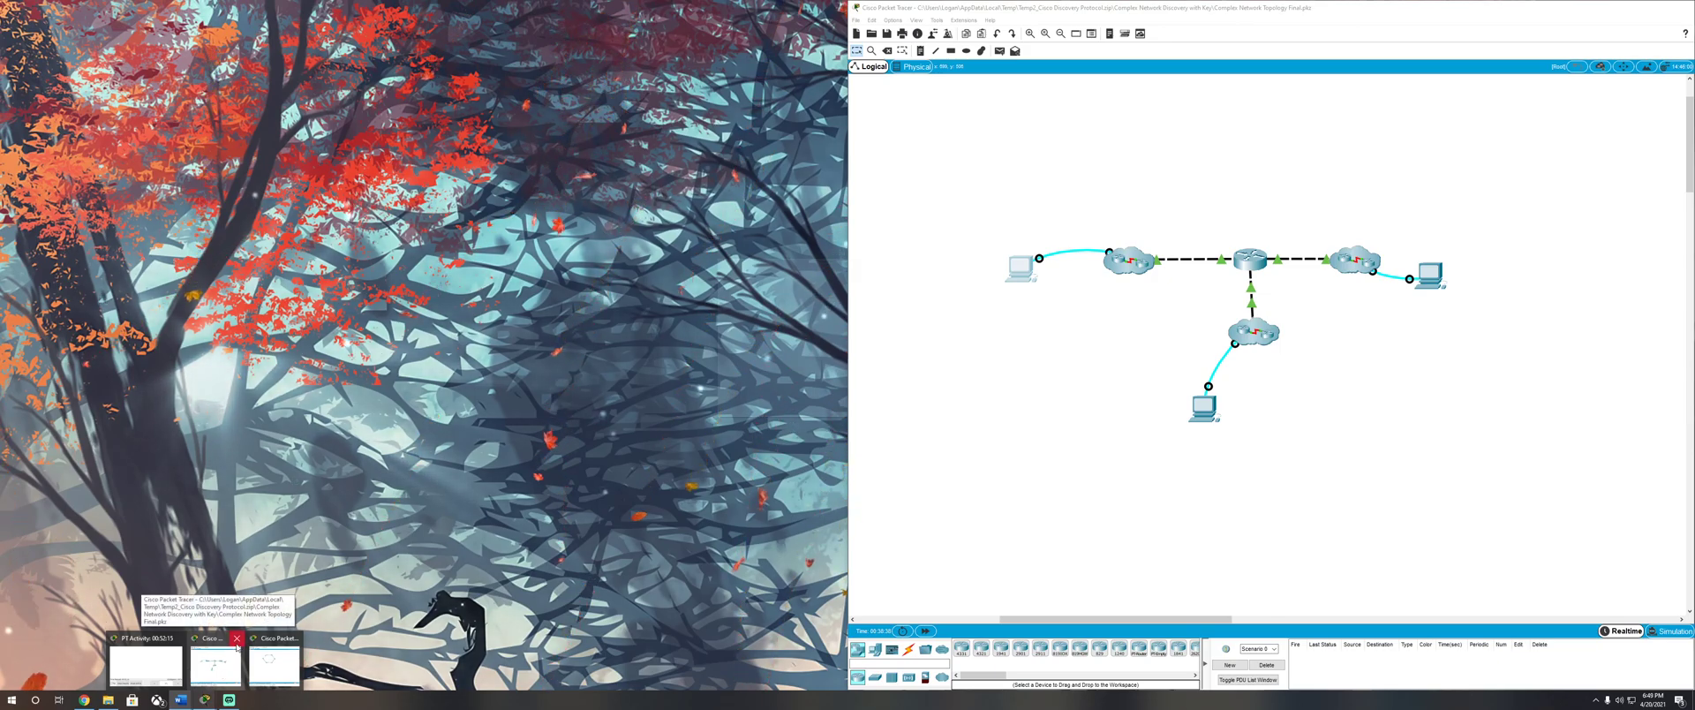
left_click(236, 639)
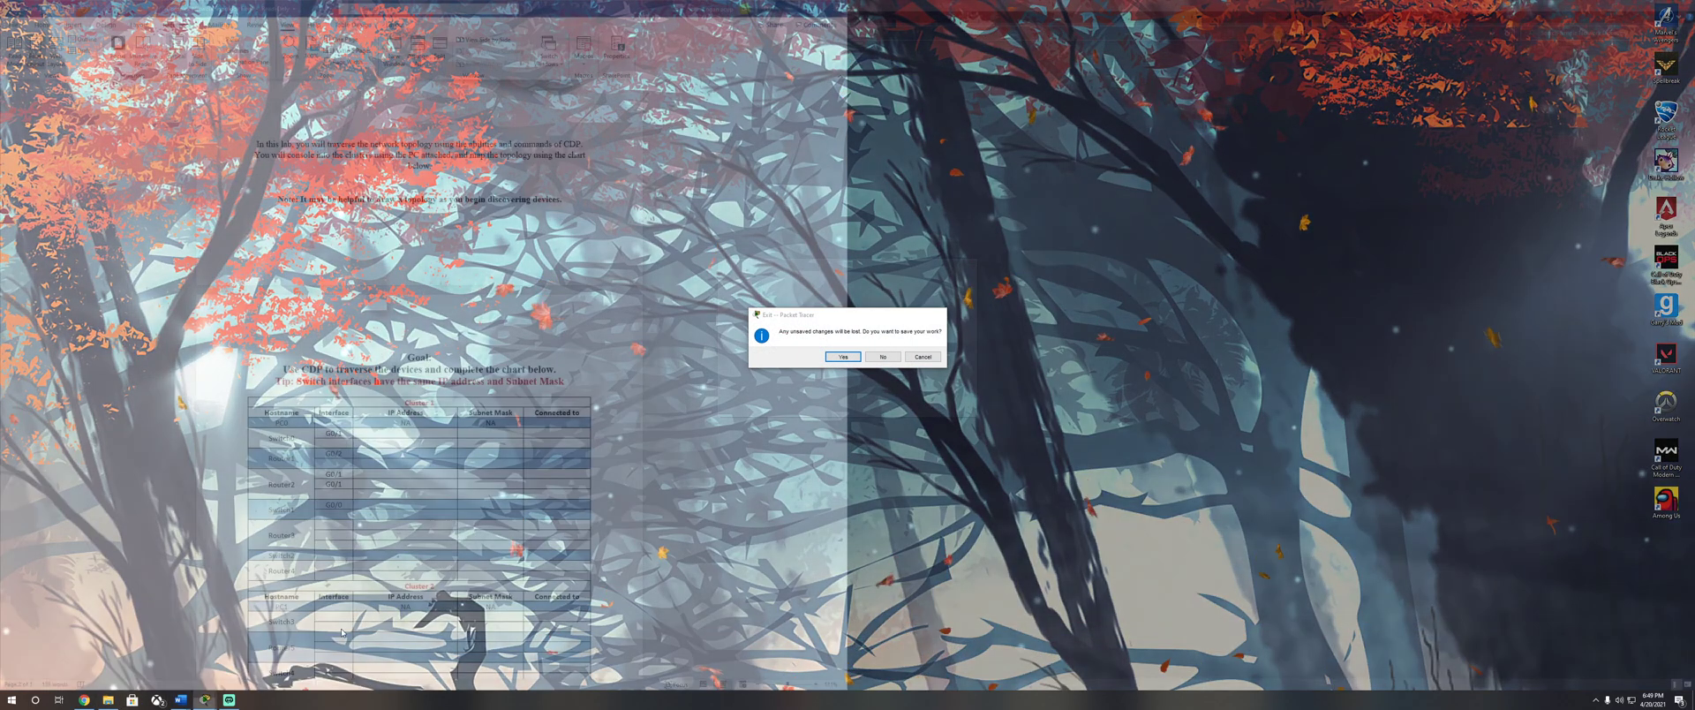
left_click(304, 661)
left_click(844, 356)
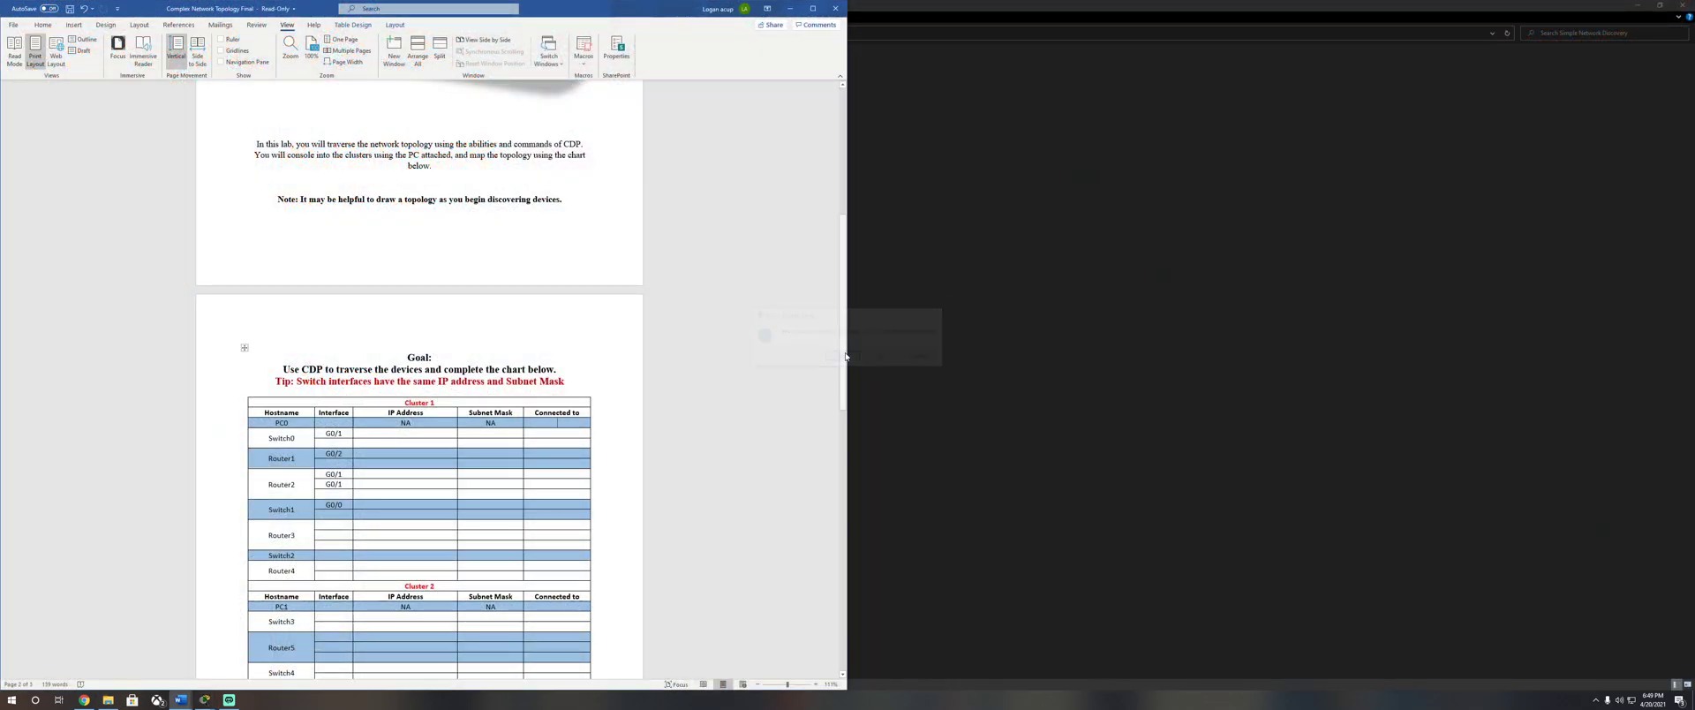
Step: Open the Complex Network Topology Final Packet Tracer file from the Complex Network Discovery with Key folder
left_click(109, 701)
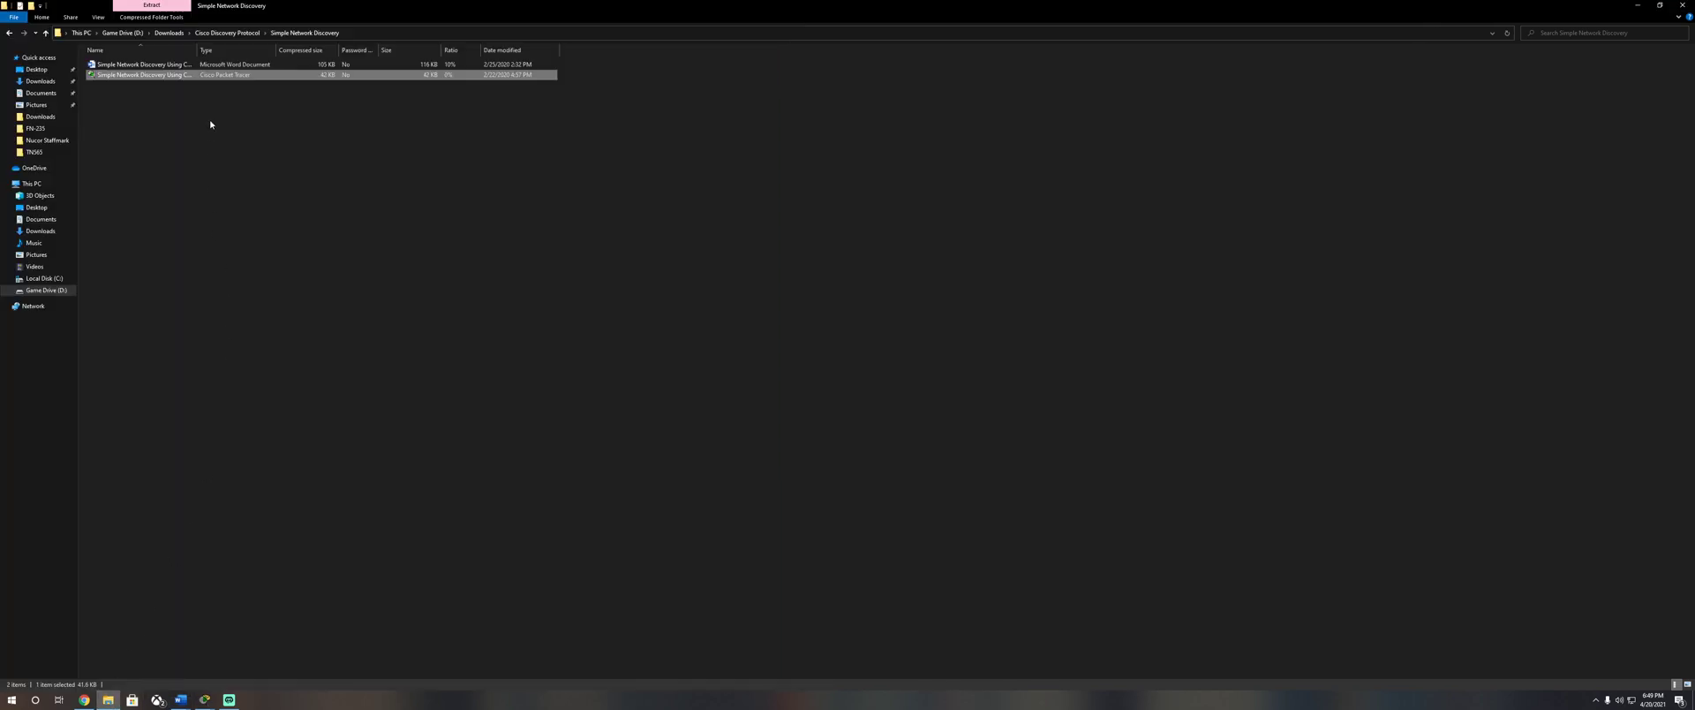
left_click(45, 34)
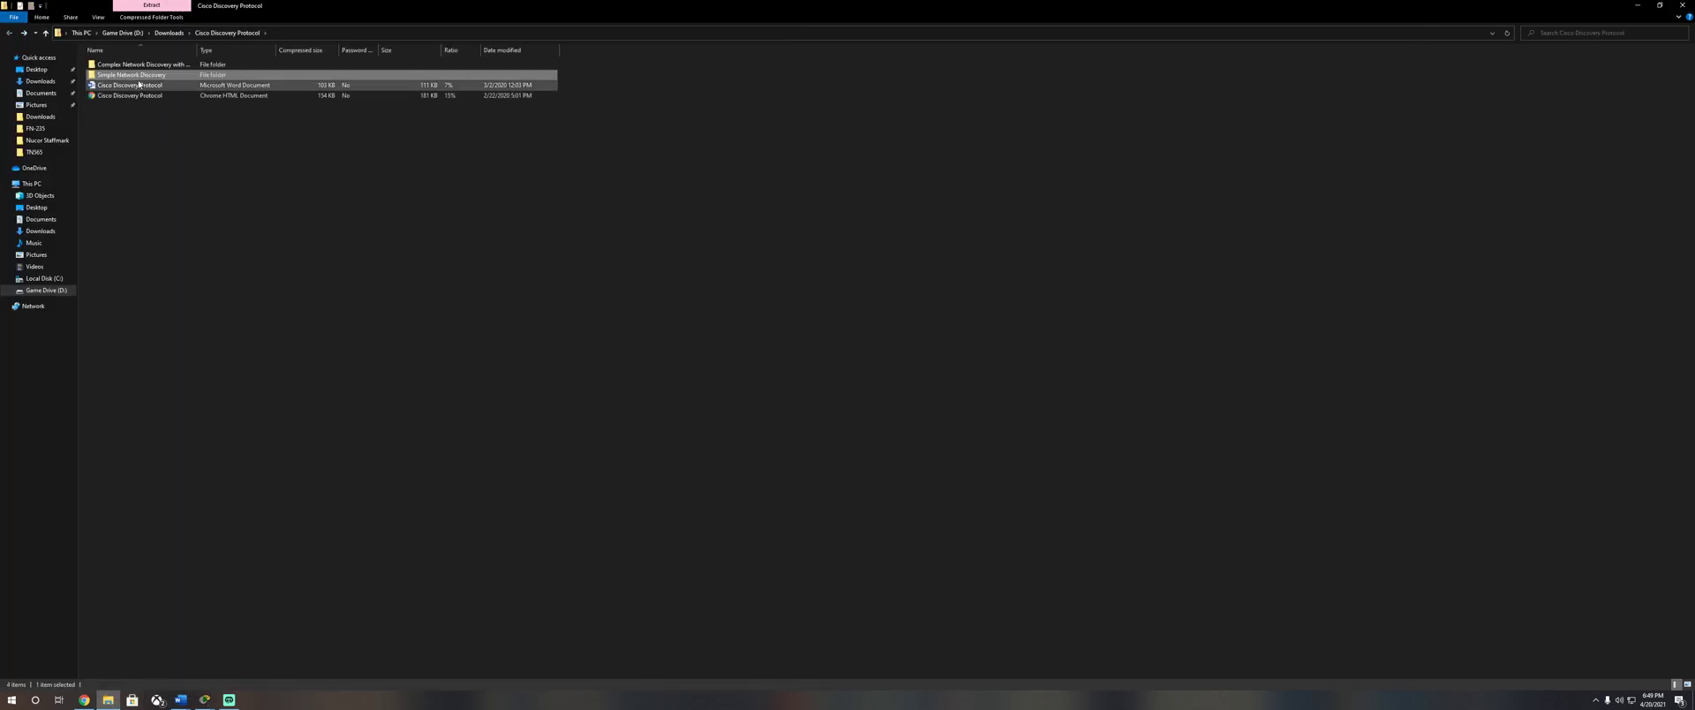
double_click(143, 65)
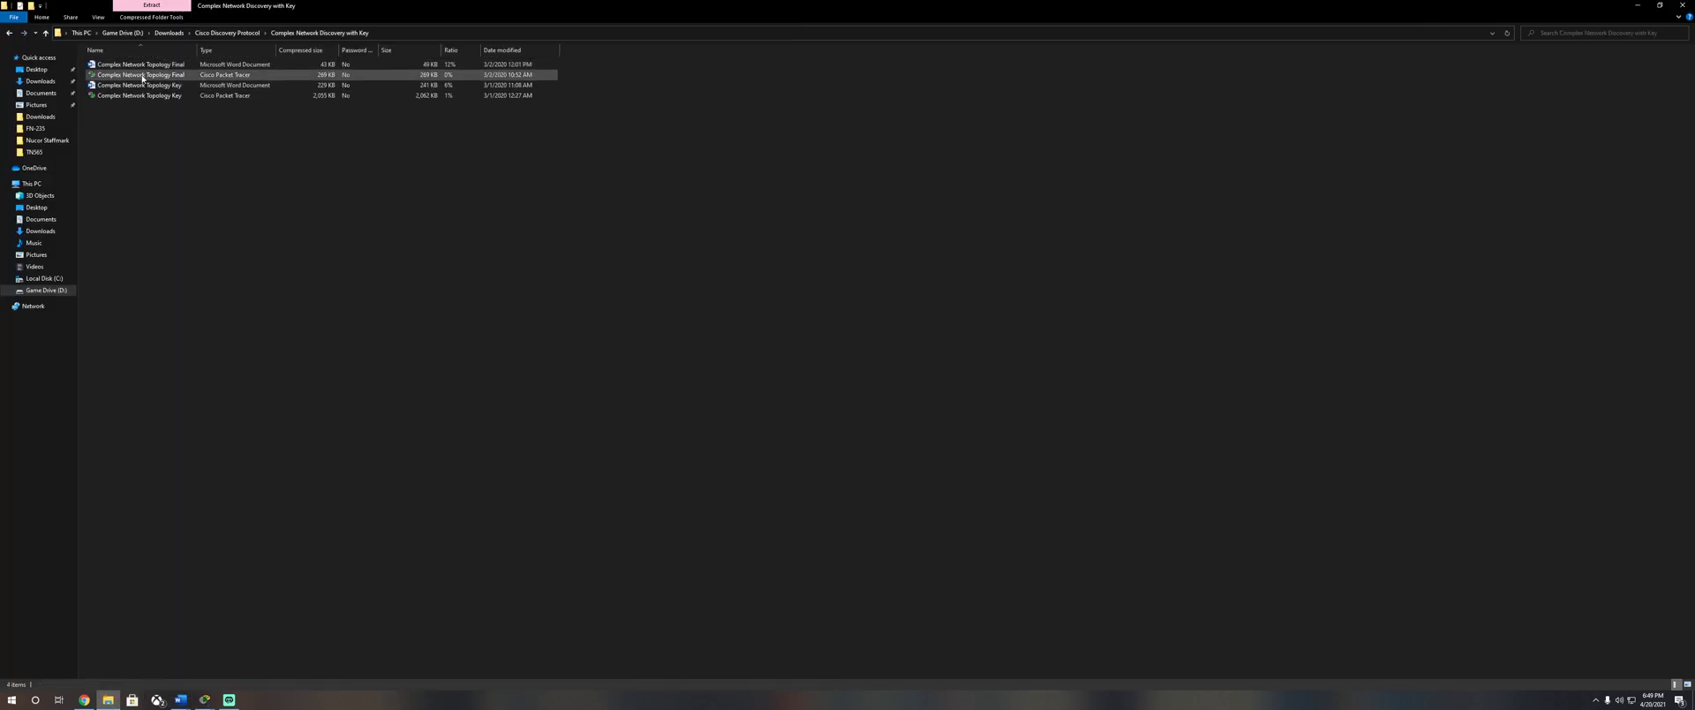
left_click(146, 76)
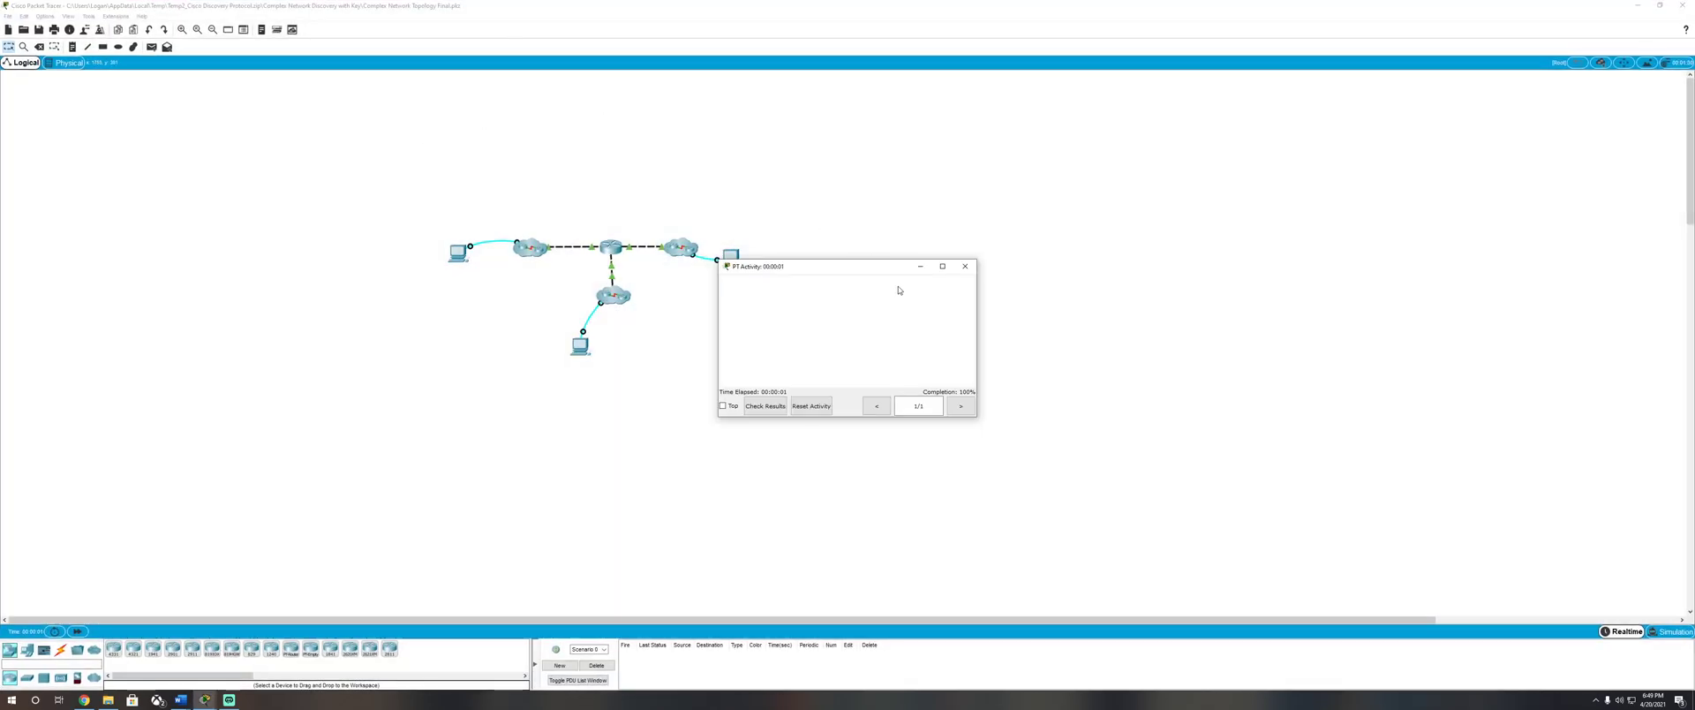
Step: Arrange the complex topology simulation side by side with the Complex Network Topology Final document
left_click(894, 215)
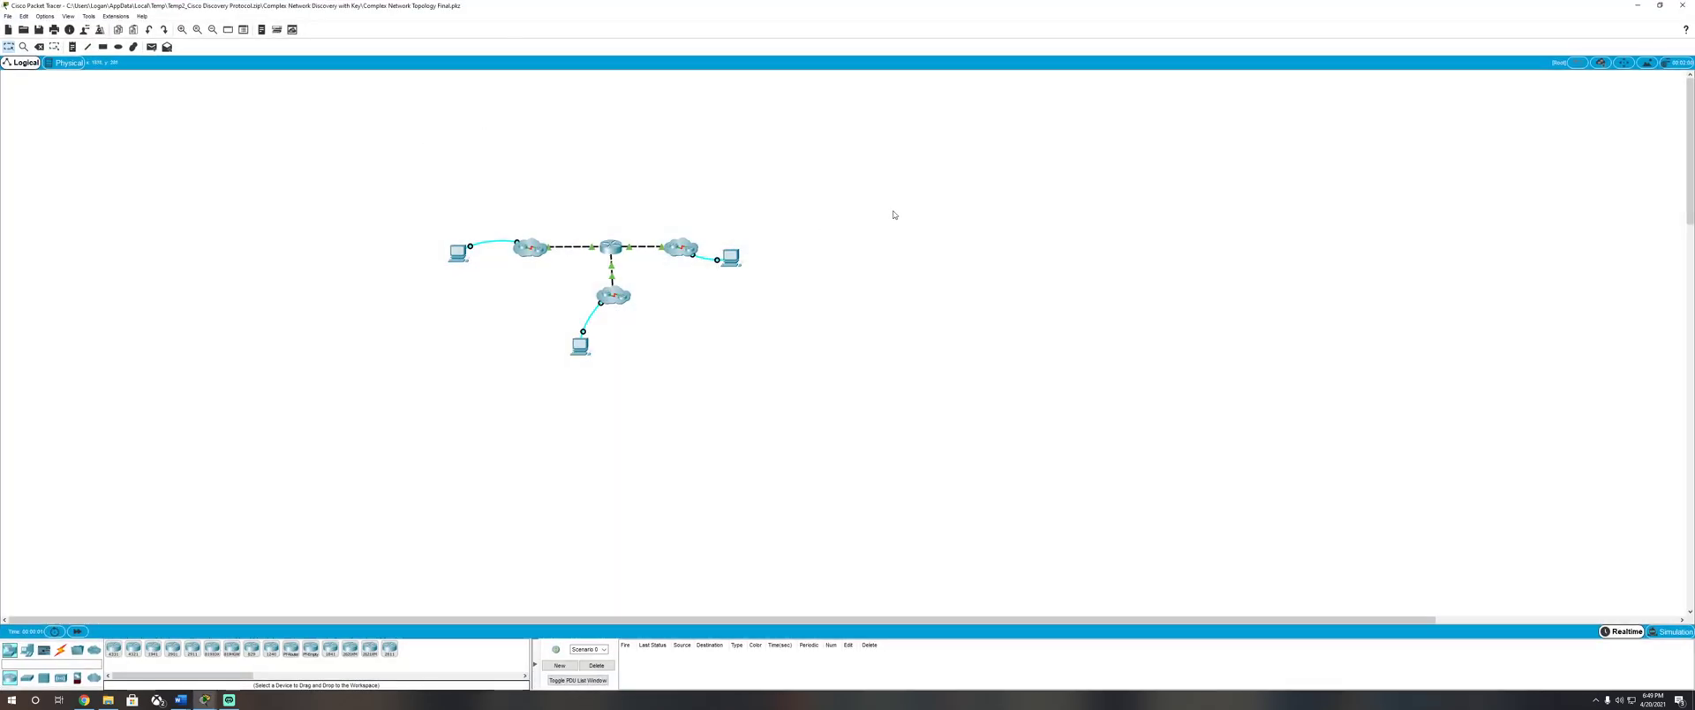
key("super+Right")
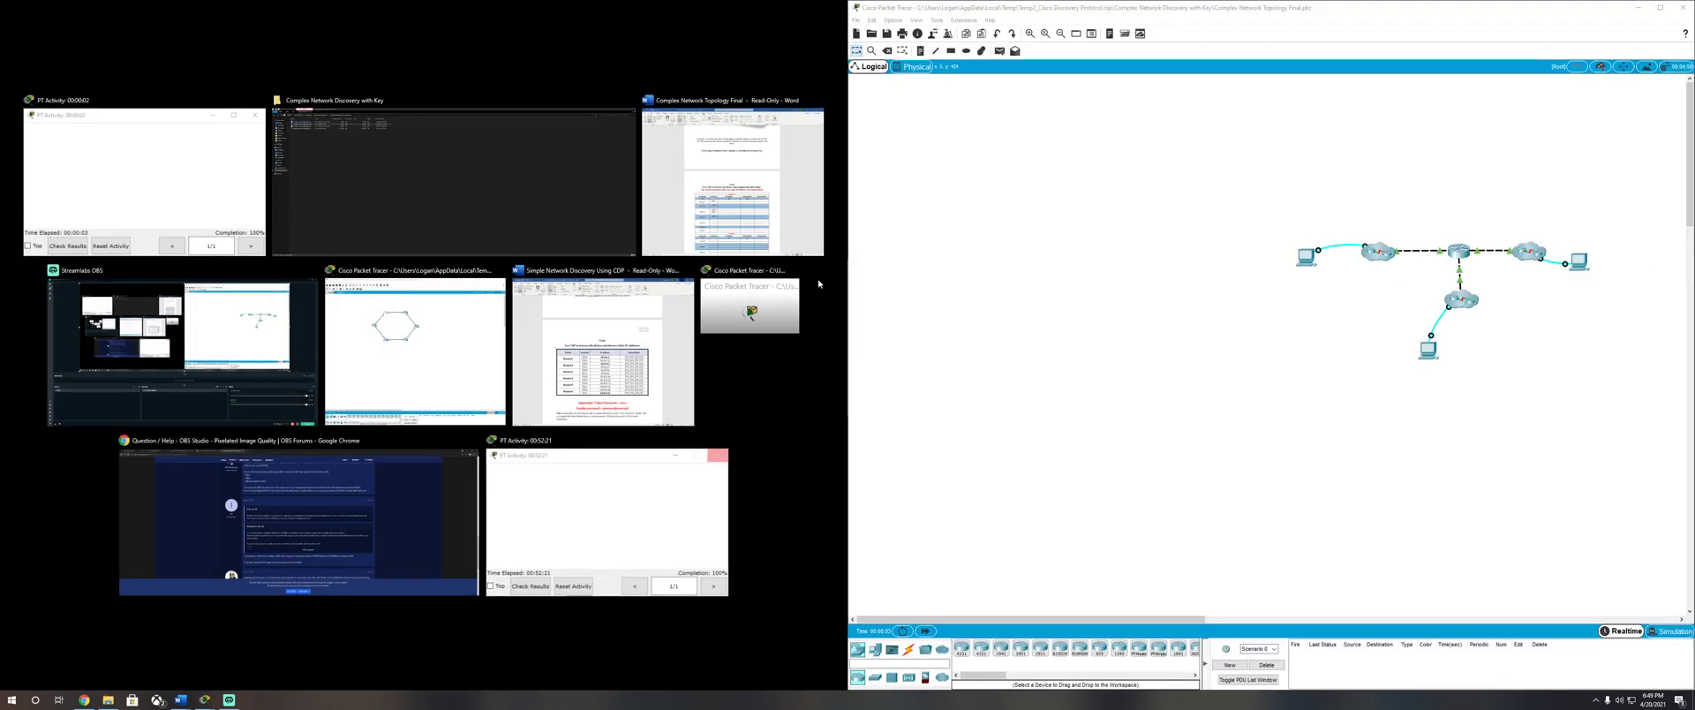
left_click(745, 224)
Step: Examine the lab document's topology picture and instructions, and enlarge and centre the matching network in the simulation workspace
scroll(551, 298, "up", 3)
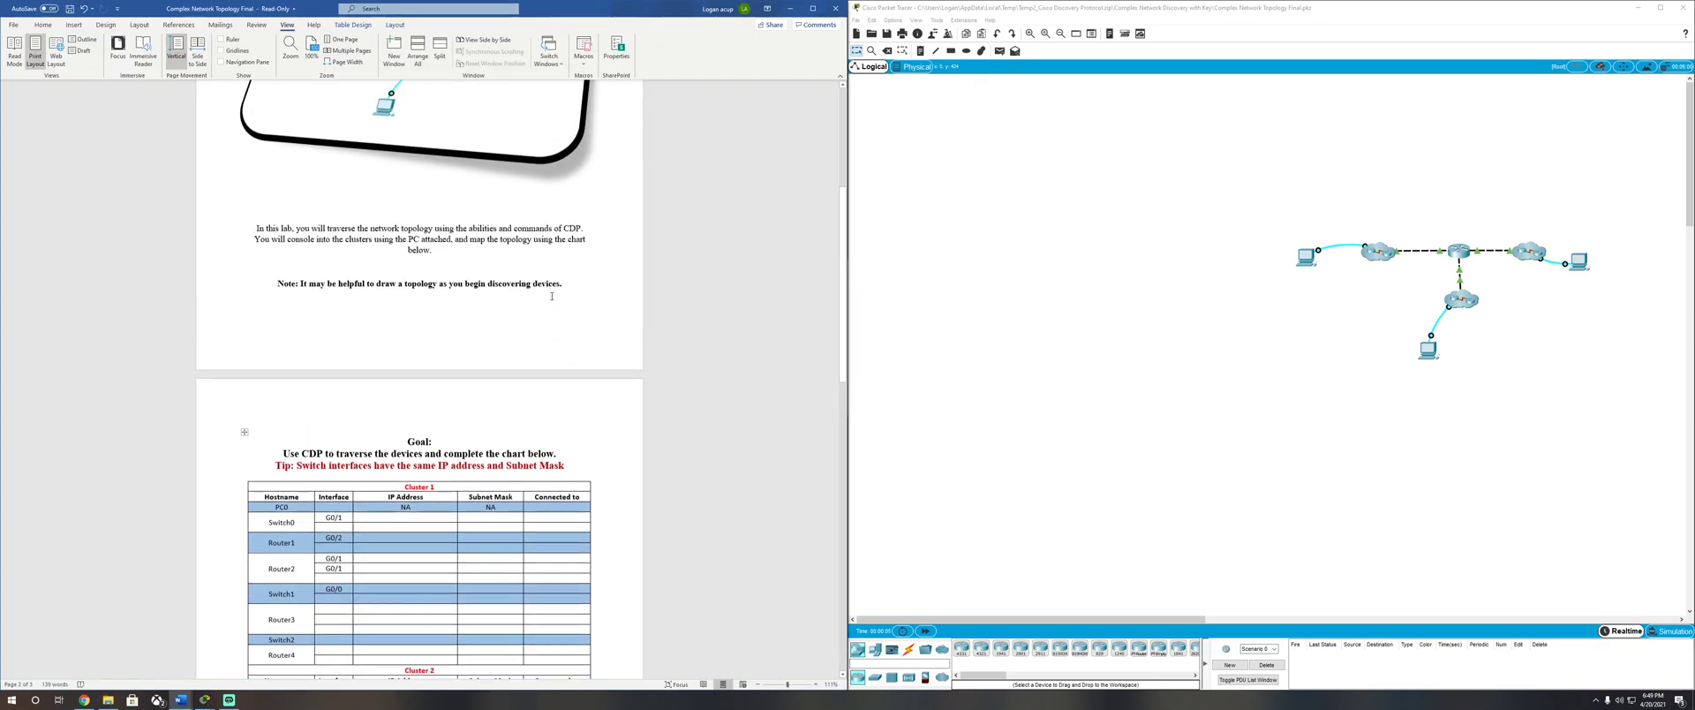
scroll(551, 298, "up", 1)
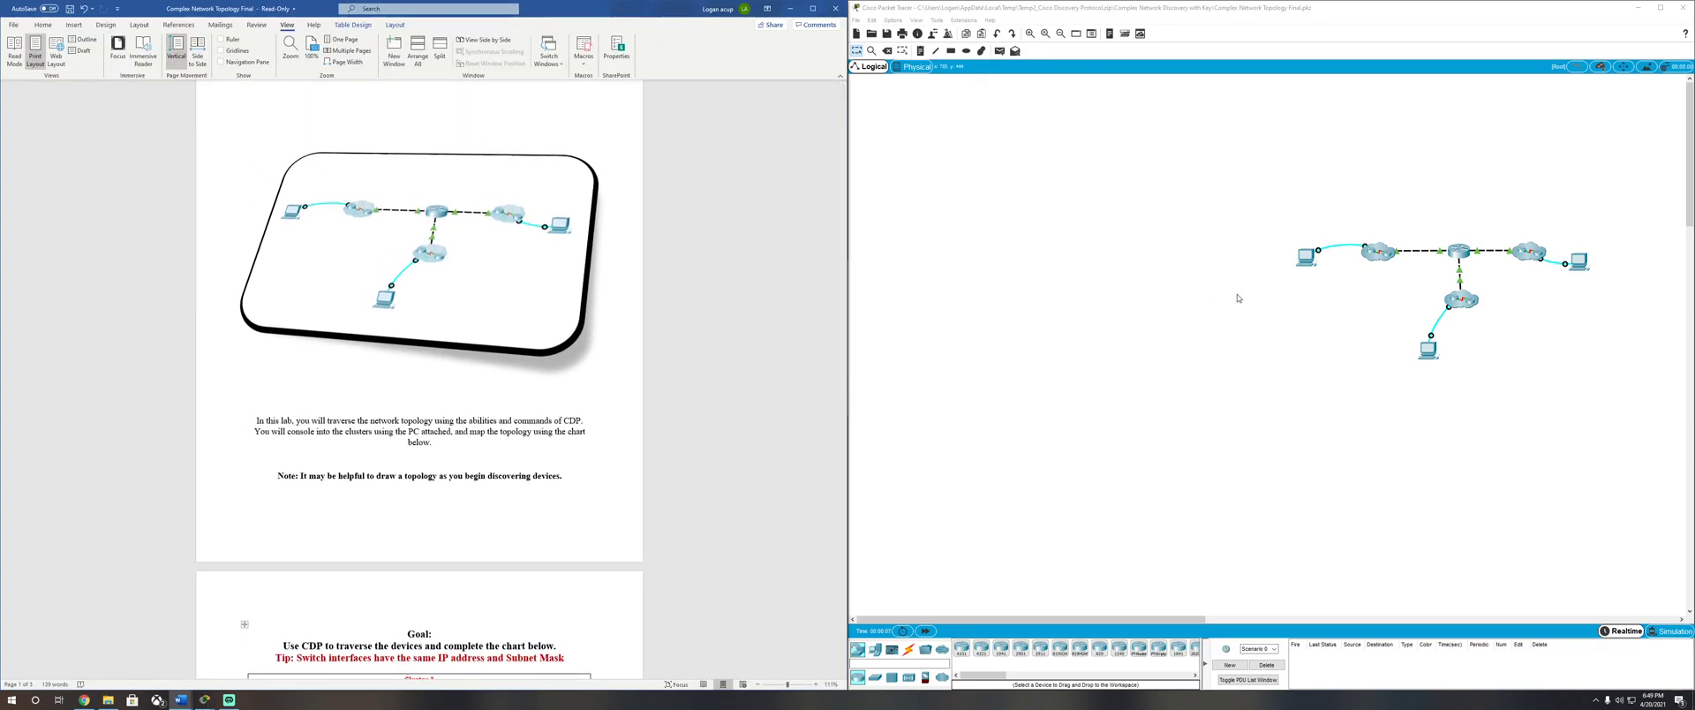
left_click_drag(1153, 617, 1265, 617)
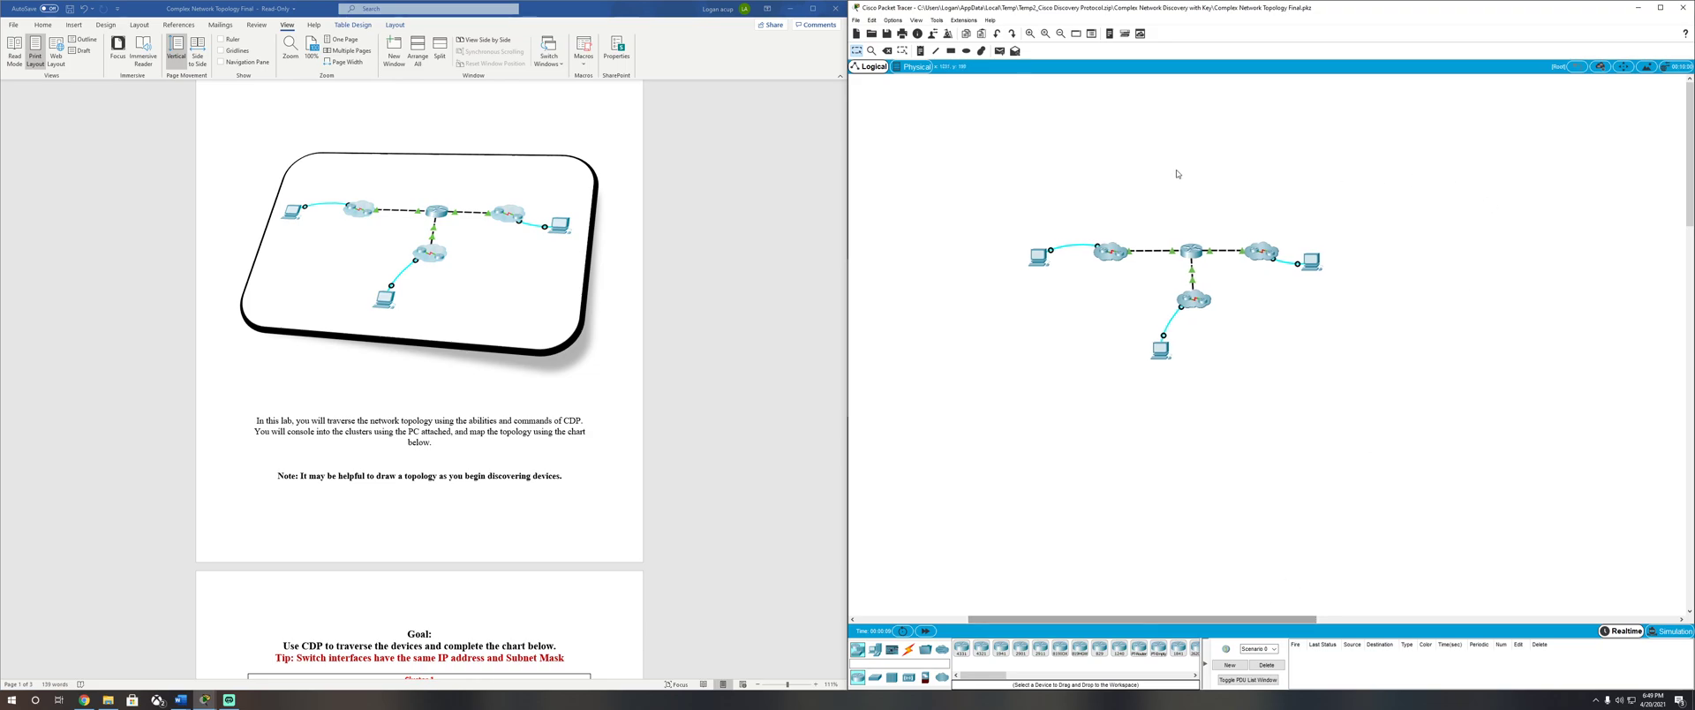
left_click(1030, 34)
left_click(1030, 34)
left_click(1031, 33)
left_click(1030, 34)
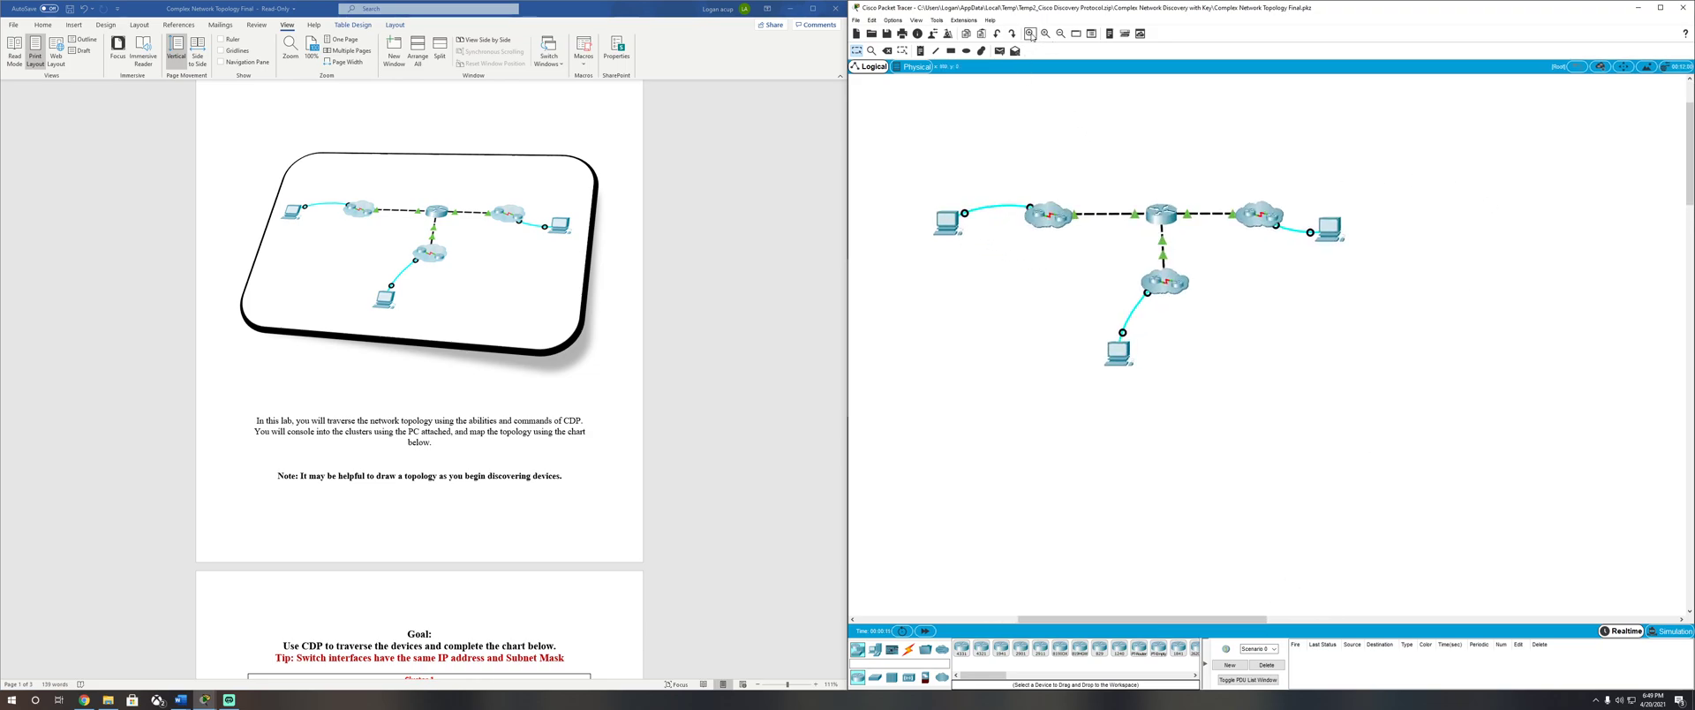
left_click(1030, 34)
left_click(1030, 33)
left_click_drag(1147, 618, 1113, 618)
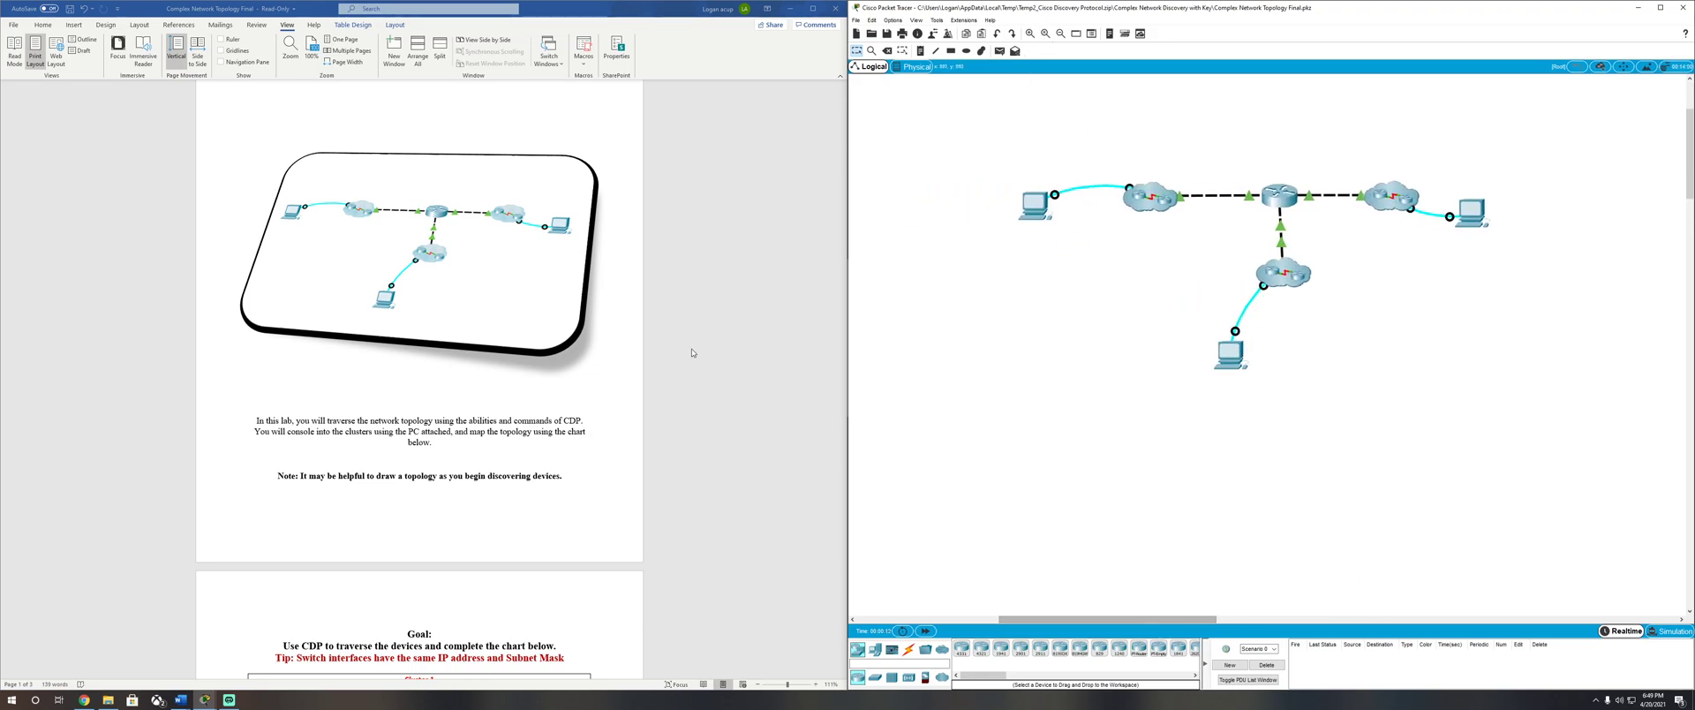
Step: Clear the G0/0 interface entry for Switch1 in the Cluster 1 chart of the lab document
scroll(372, 340, "up", 2)
scroll(388, 380, "down", 5)
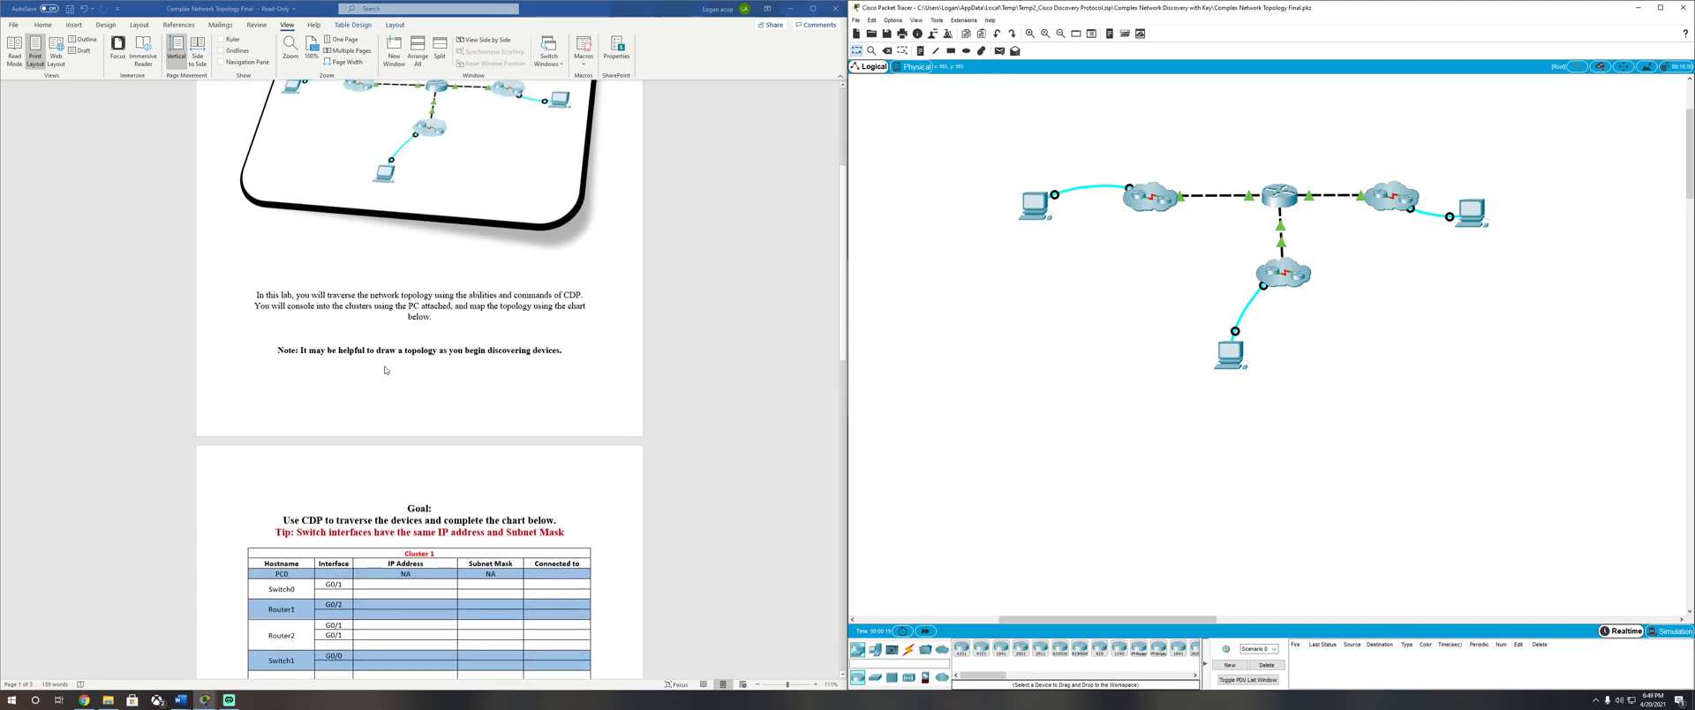
scroll(411, 428, "down", 5)
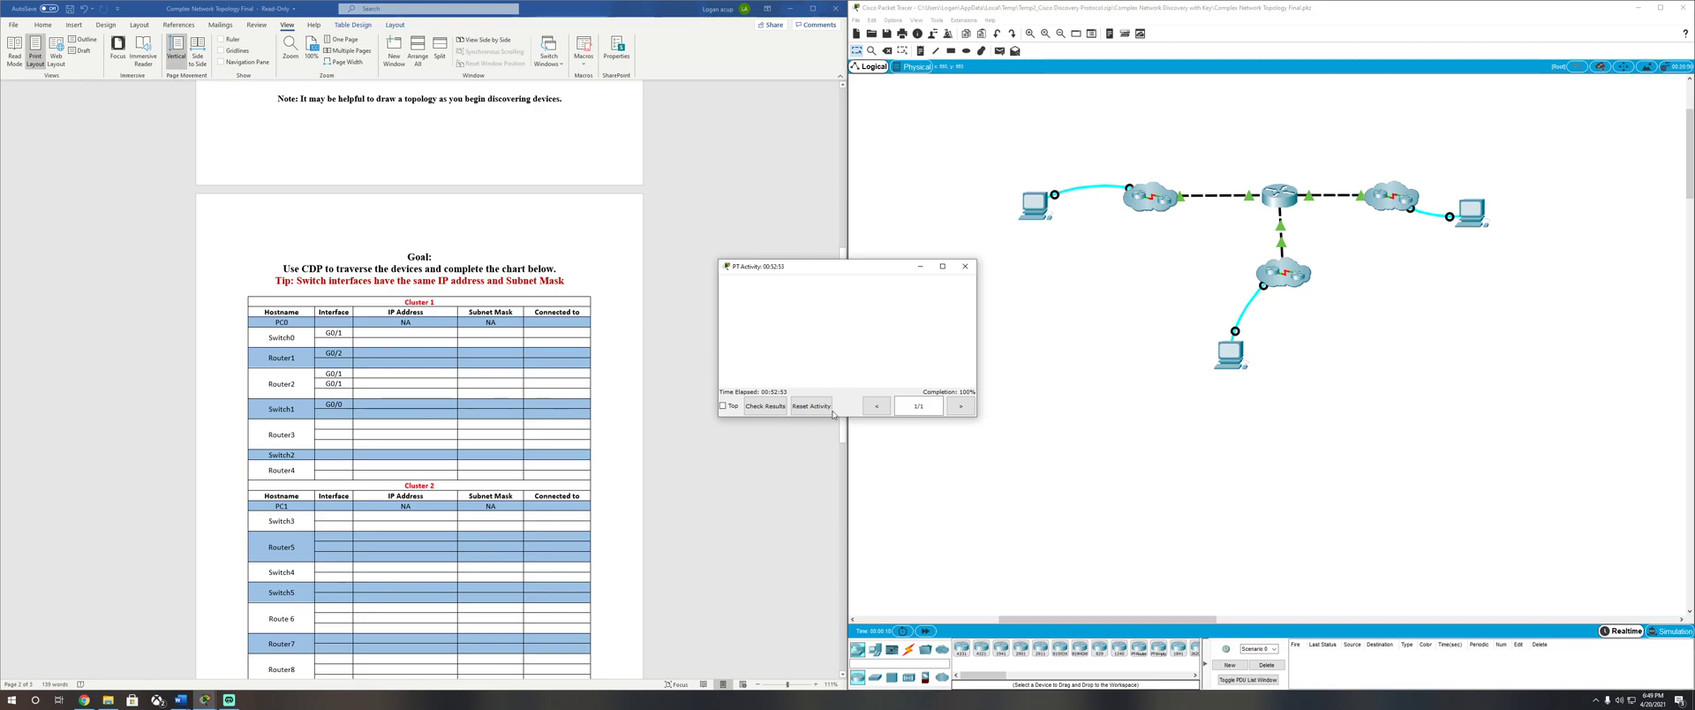
left_click(341, 357)
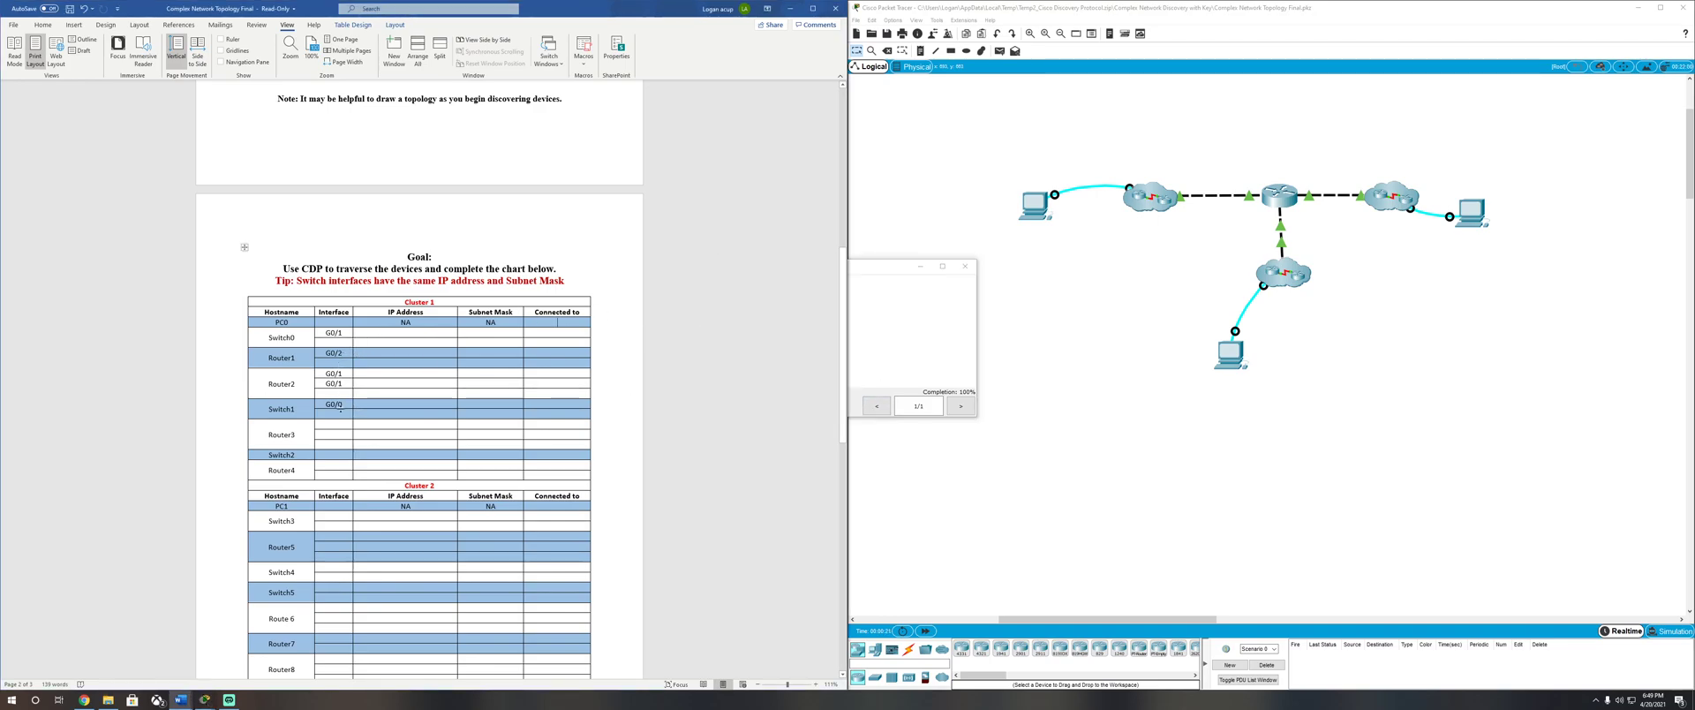
double_click(341, 409)
key("Delete")
Step: Clear both G0/1 interface entries for Router2 in the Cluster 1 chart, keeping the table cells themselves
mouse_move(348, 382)
left_mouse_down()
mouse_move(305, 383)
mouse_move(329, 385)
left_mouse_up()
key("BackSpace")
left_click(446, 367)
left_click(349, 385)
key("BackSpace")
left_click(447, 367)
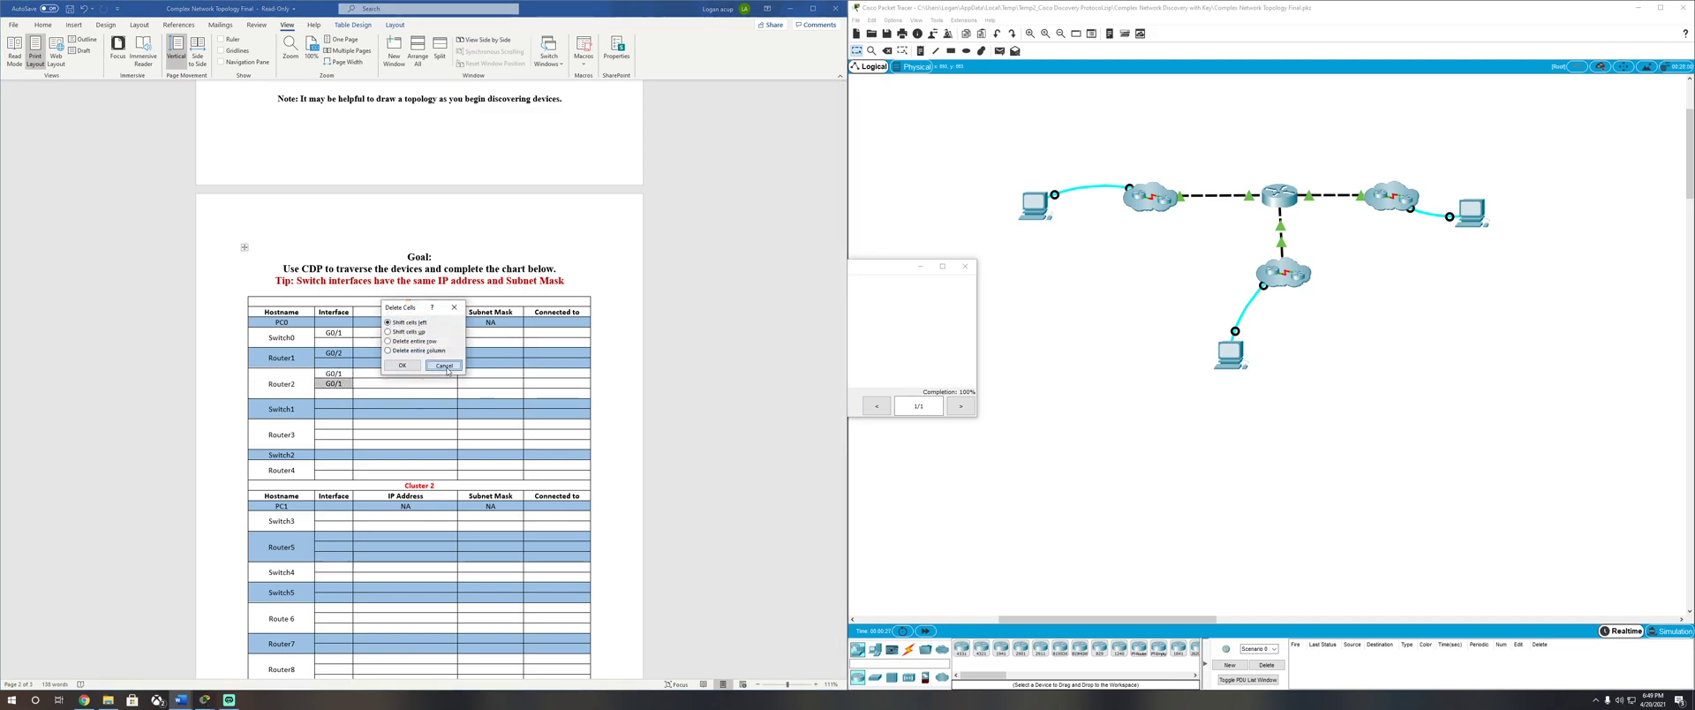
key("Delete")
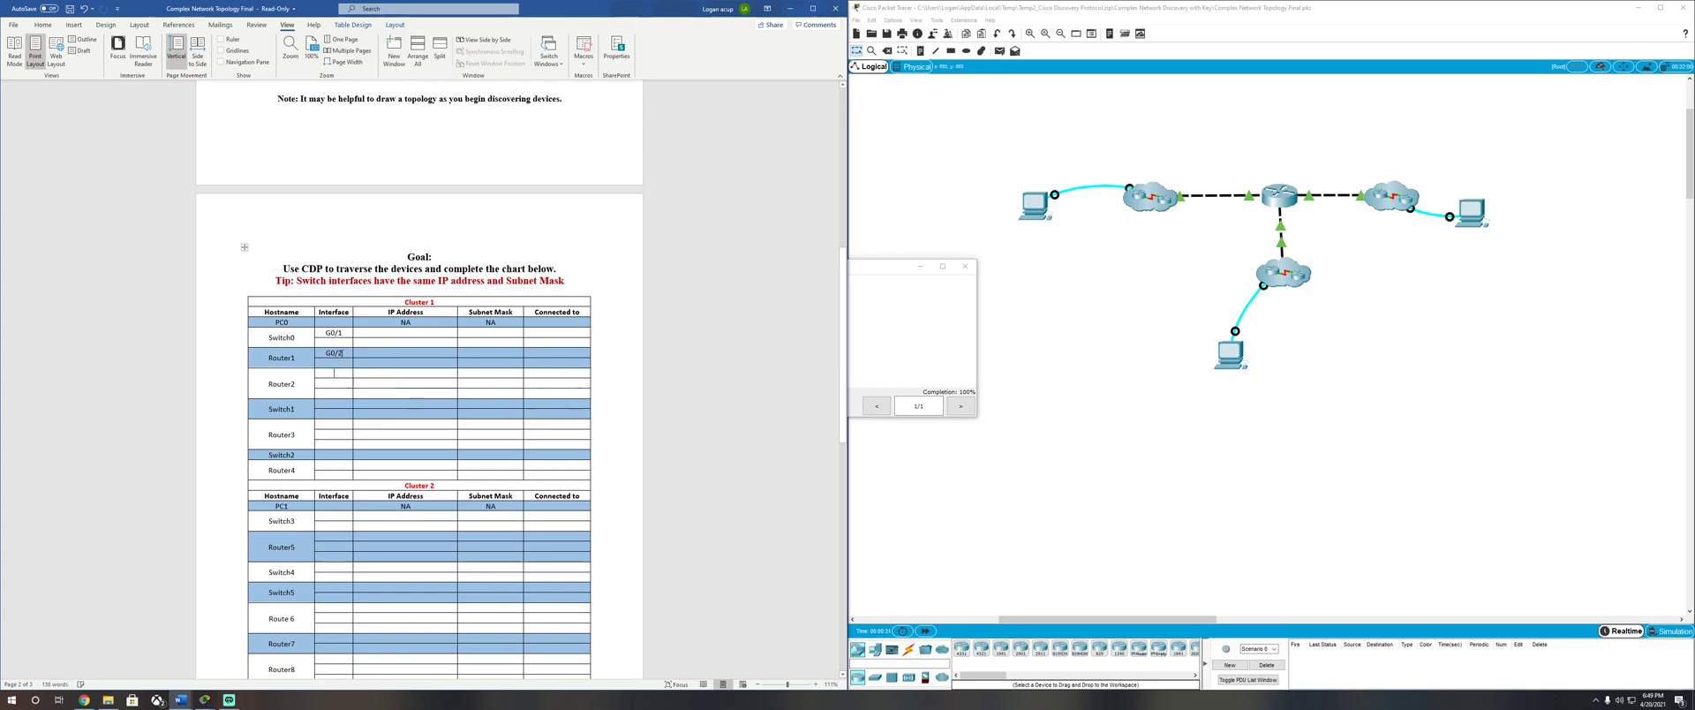
Step: Clear the G0/2 interface entry for Router1 and the G0/1 entry for Switch0 in the Cluster 1 chart
key("Delete")
left_click_drag(345, 333, 329, 333)
key("Delete")
Step: Close the PT Activity window and open the Complex Network Topology Key Word document from the lab folder
left_click(939, 294)
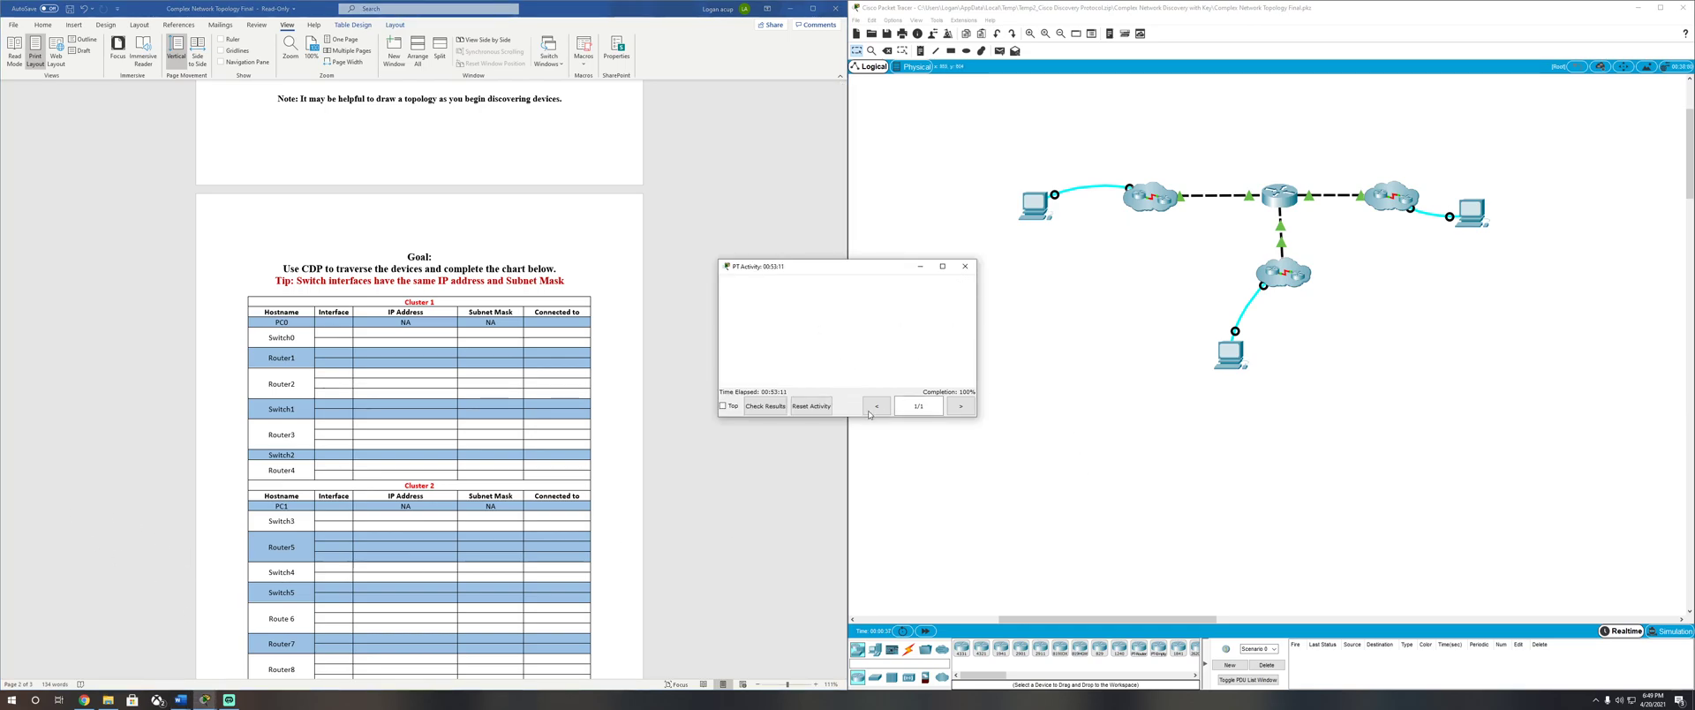
left_click(965, 266)
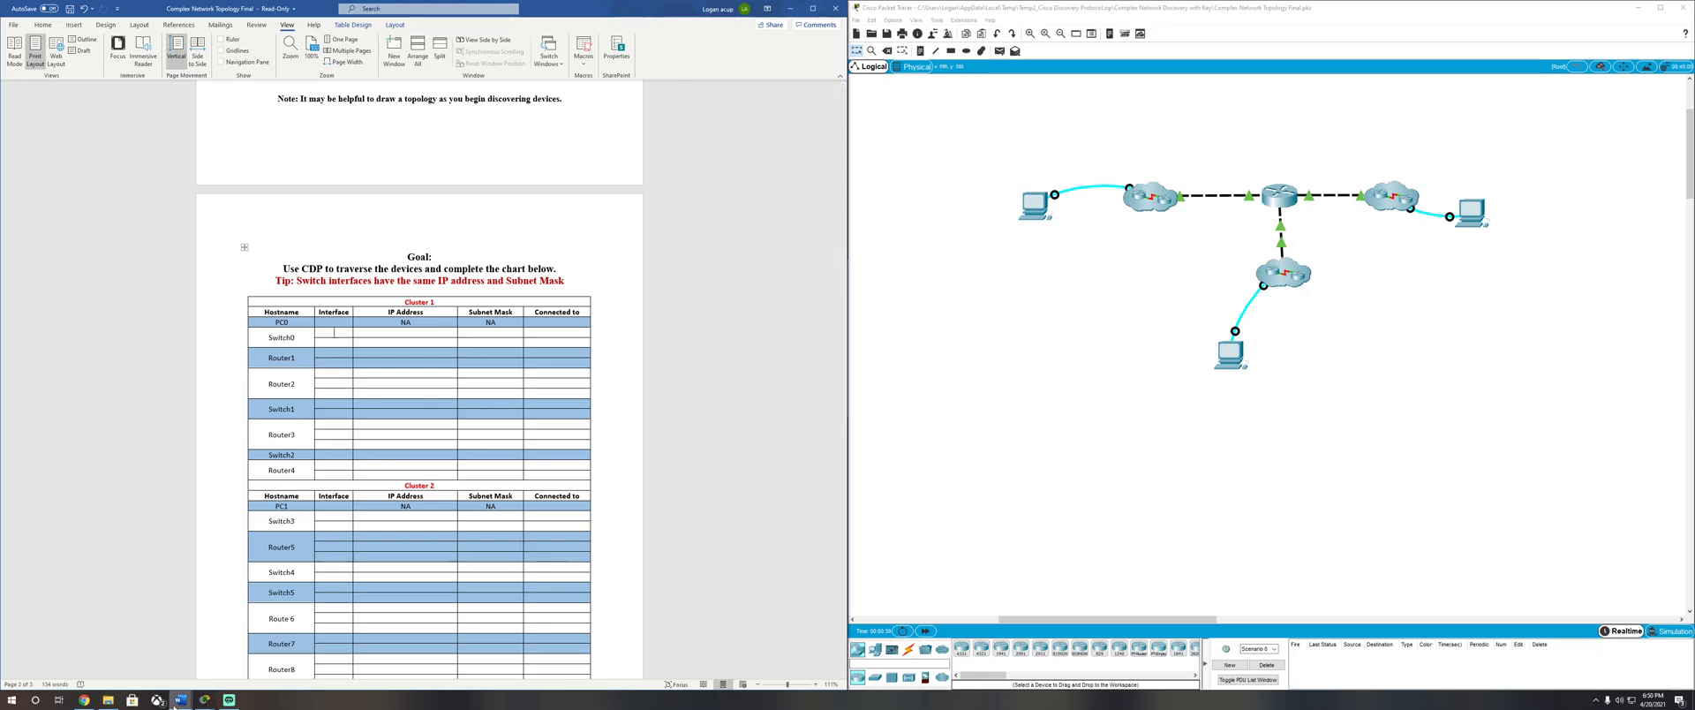
left_click(108, 699)
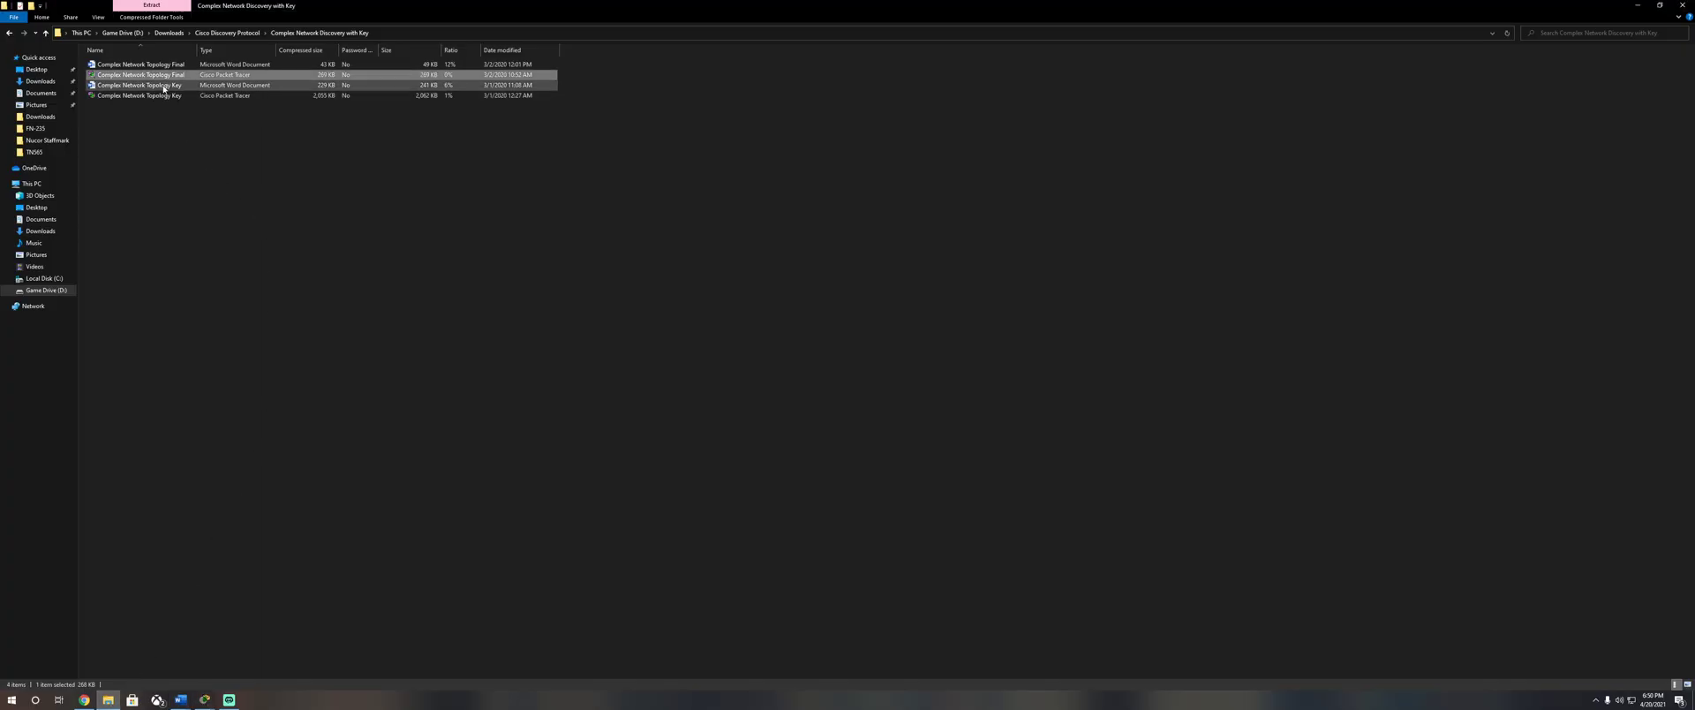
double_click(163, 87)
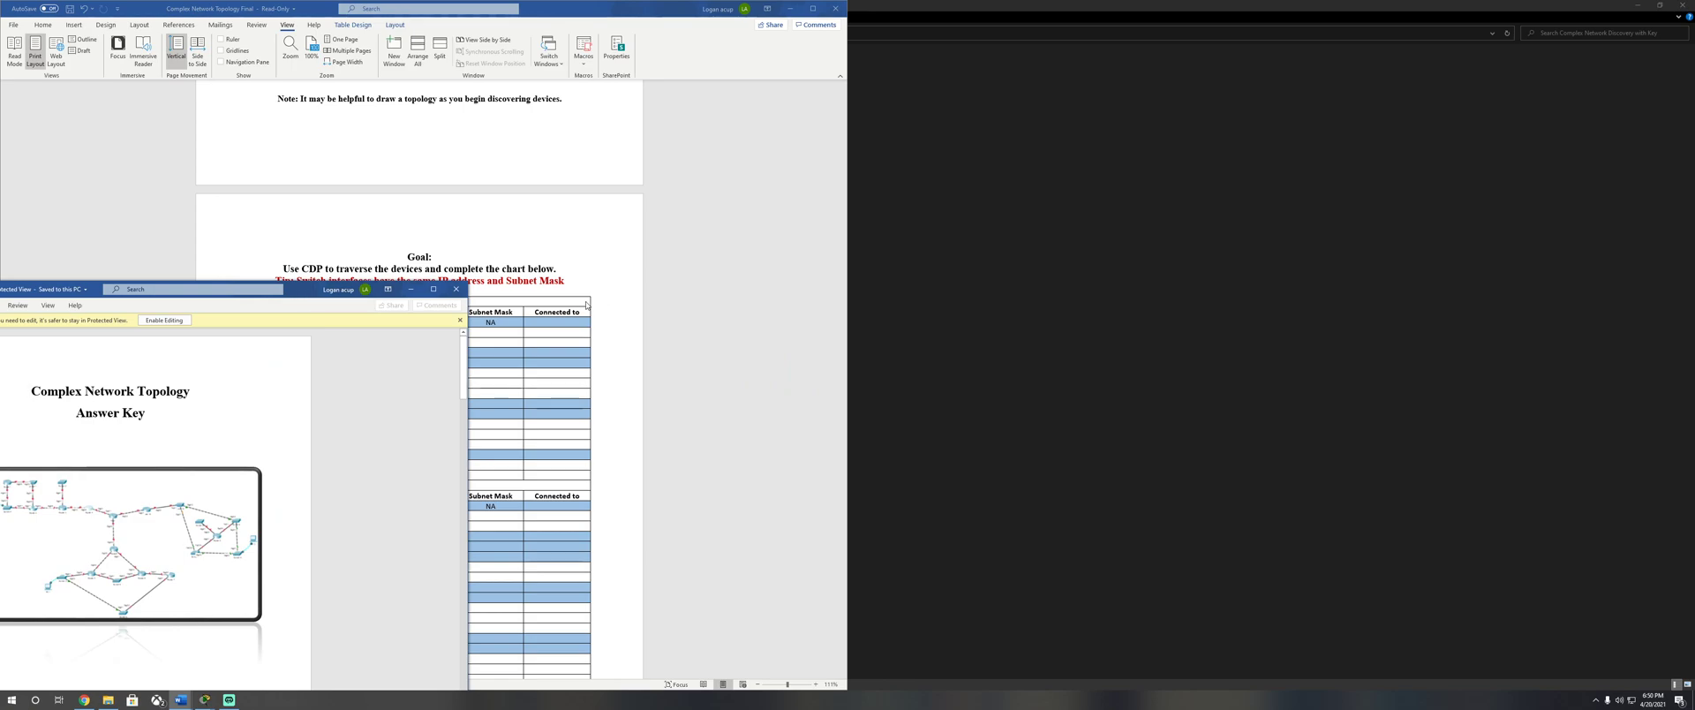
Step: Move the answer key window fully into view and find its Cluster 1 diagram, enlarging the document to 140%
scroll(615, 299, "up", 2)
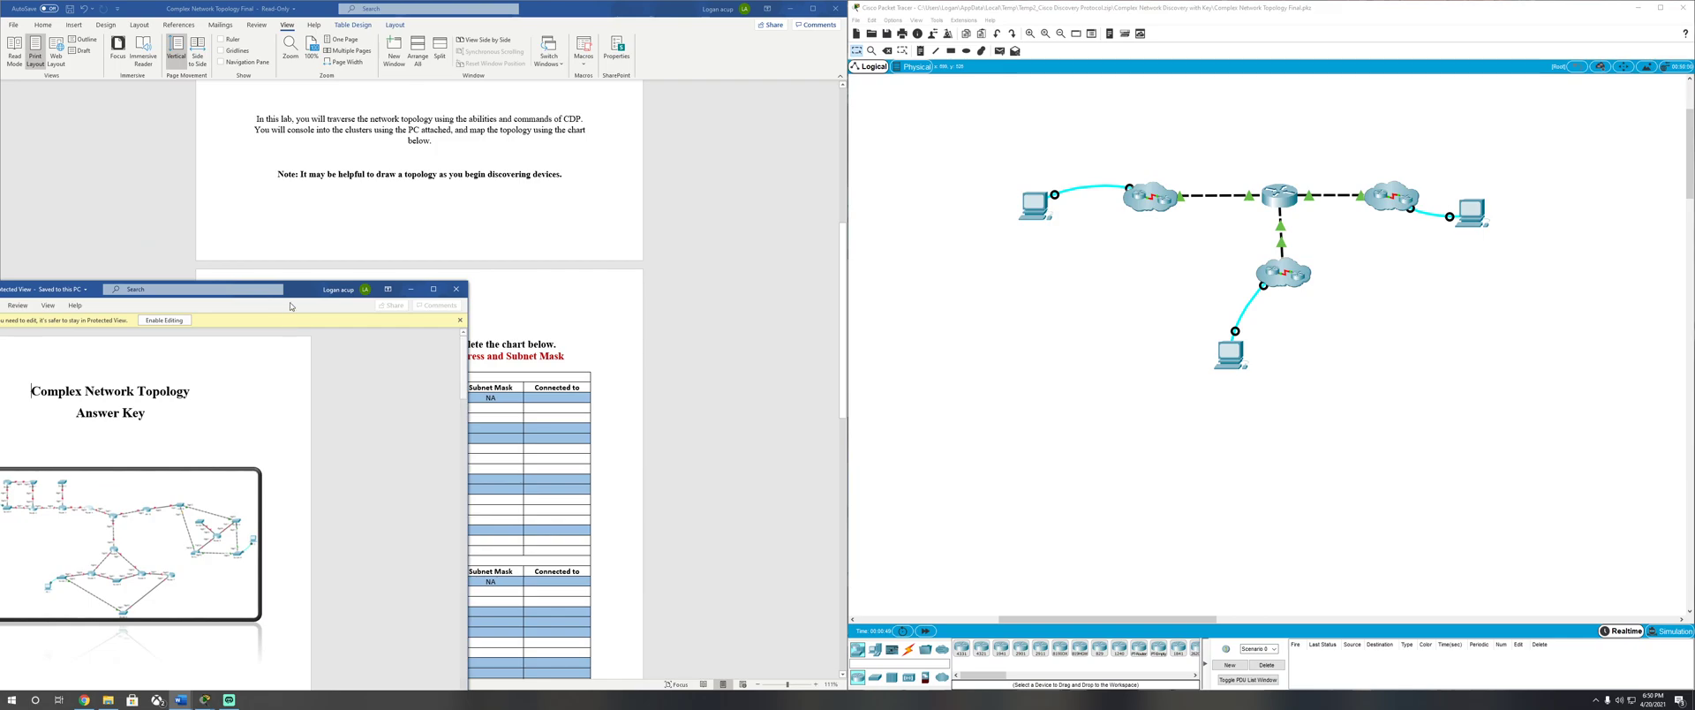
left_click_drag(179, 288, 498, 183)
scroll(498, 432, "down", 3)
scroll(498, 432, "down", 15)
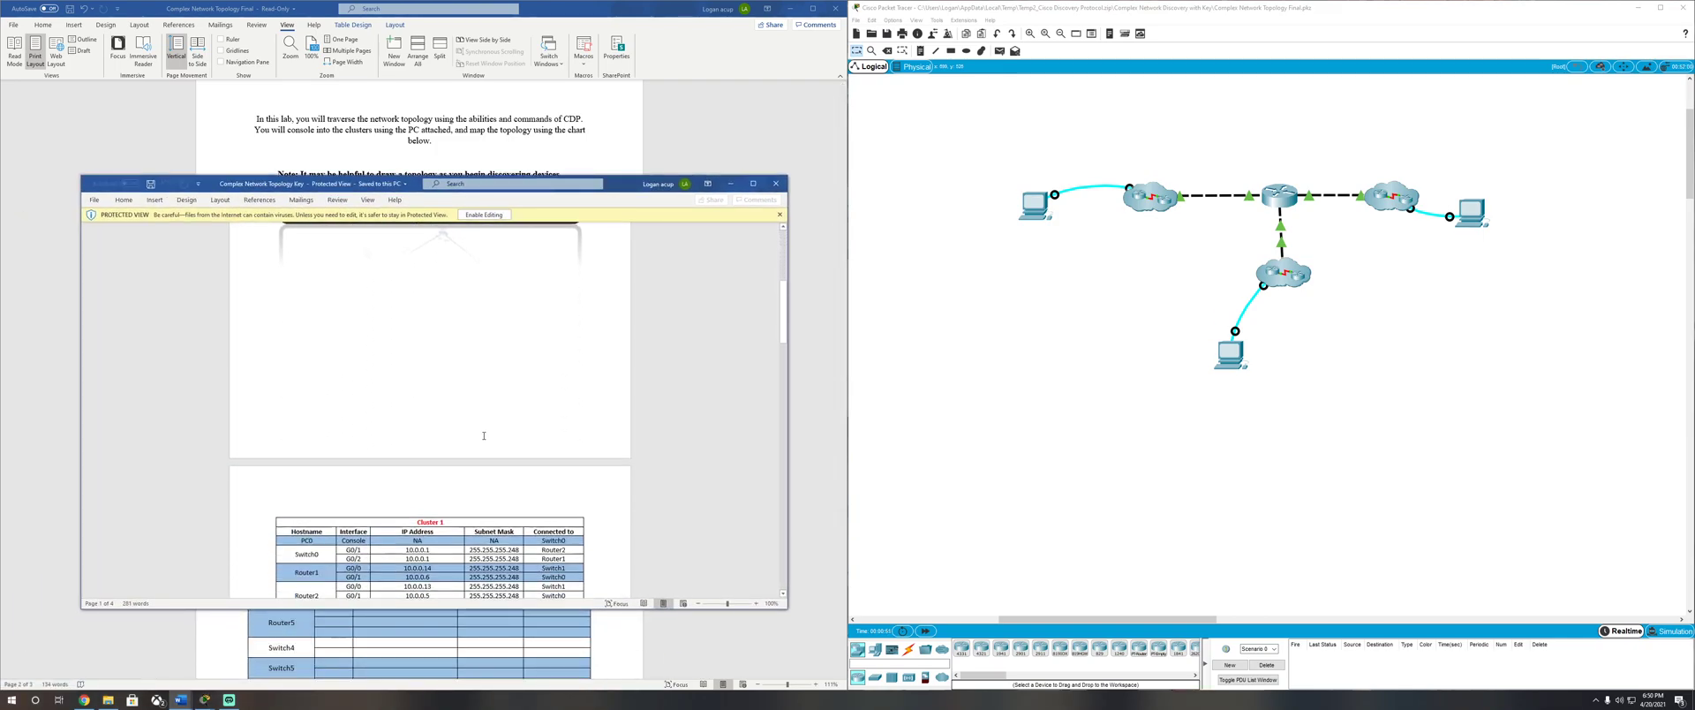
scroll(488, 432, "down", 6)
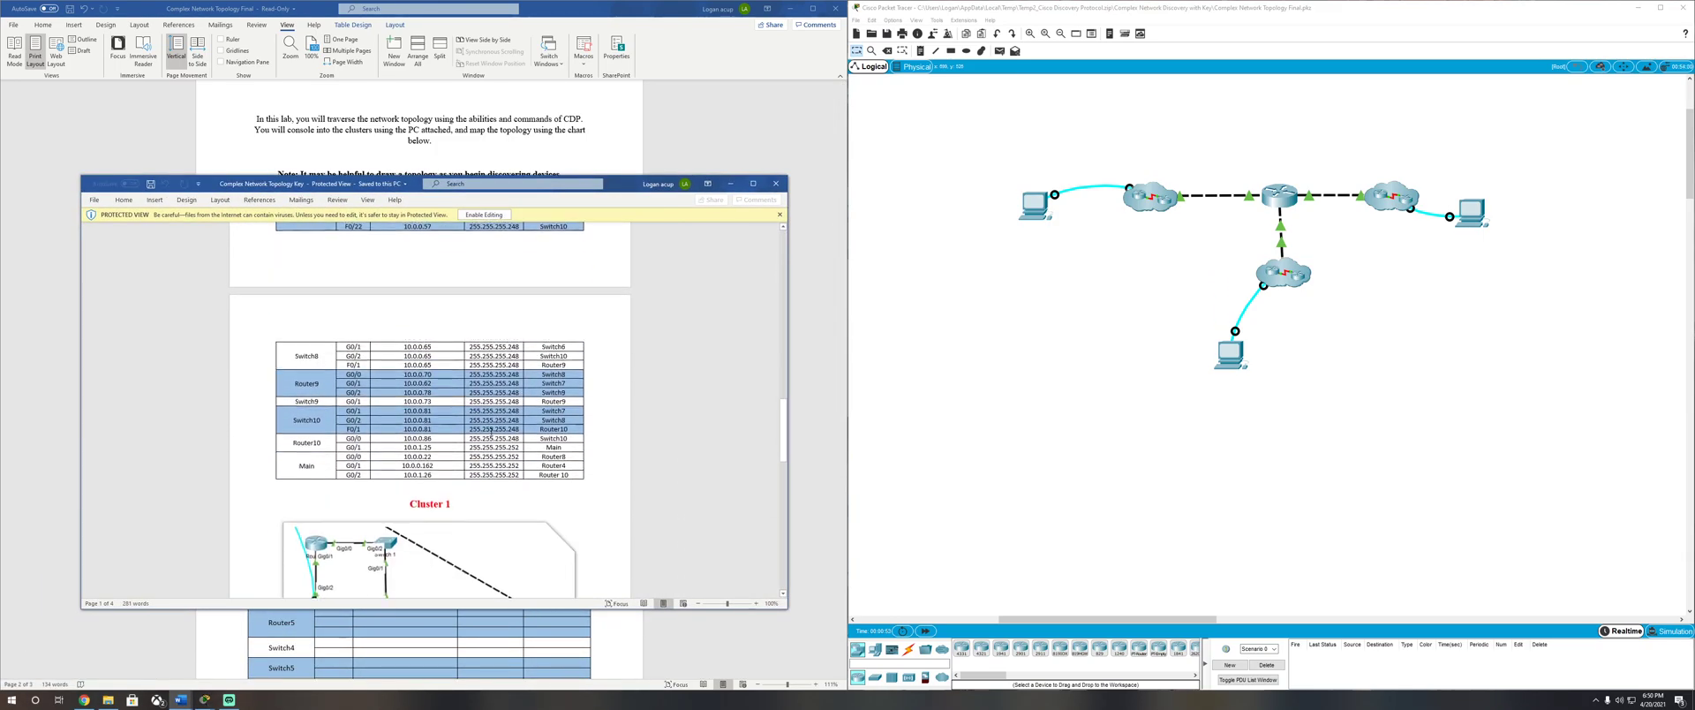
left_click(755, 603)
left_click(756, 603)
left_click(756, 603)
left_click(755, 603)
scroll(392, 453, "down", 3)
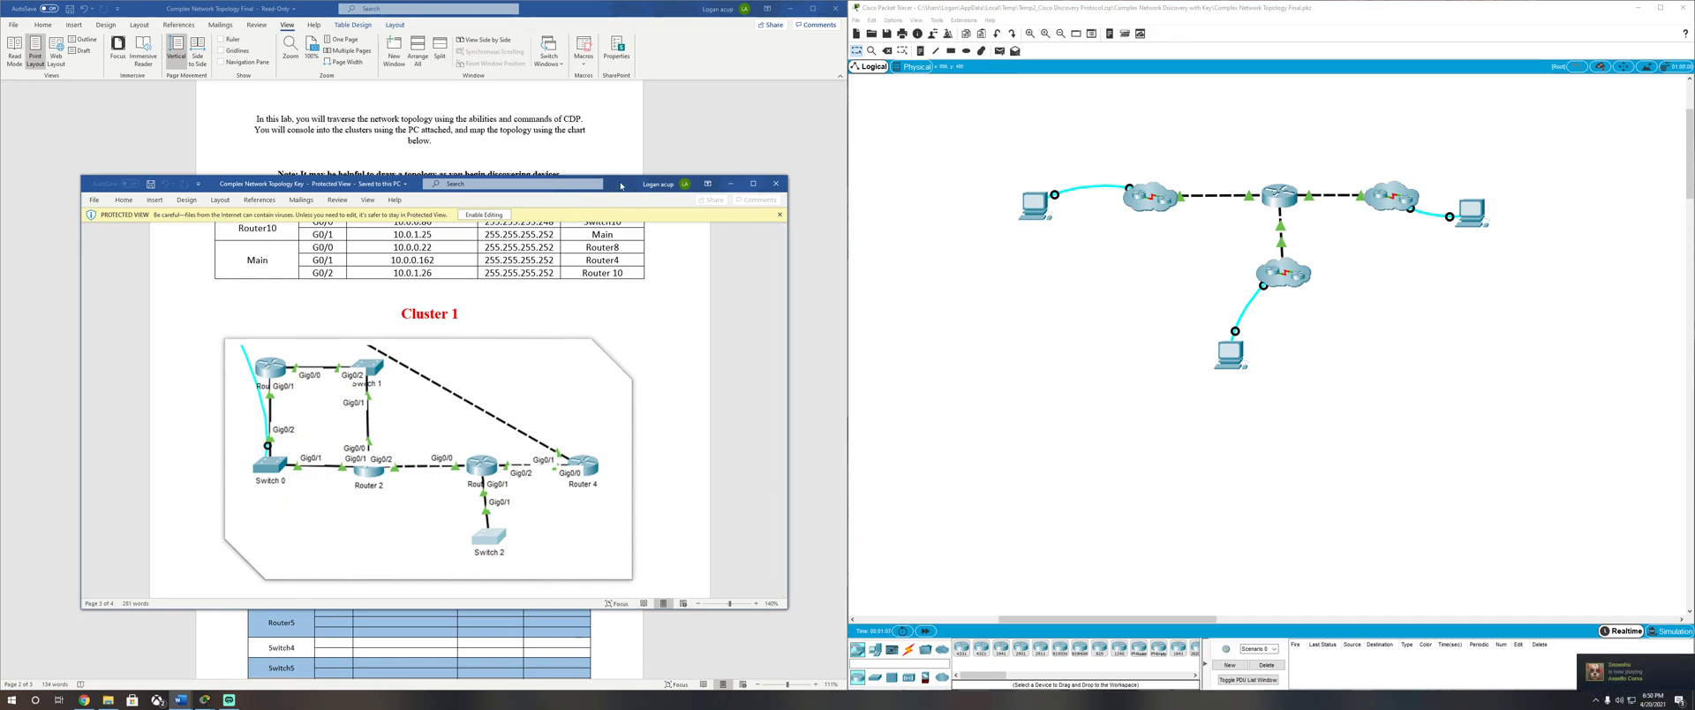
Step: Position the answer key's Cluster 1 diagram below the lab document's Cluster 1 chart so both can be read together
left_click_drag(621, 187, 591, 306)
scroll(606, 221, "down", 5)
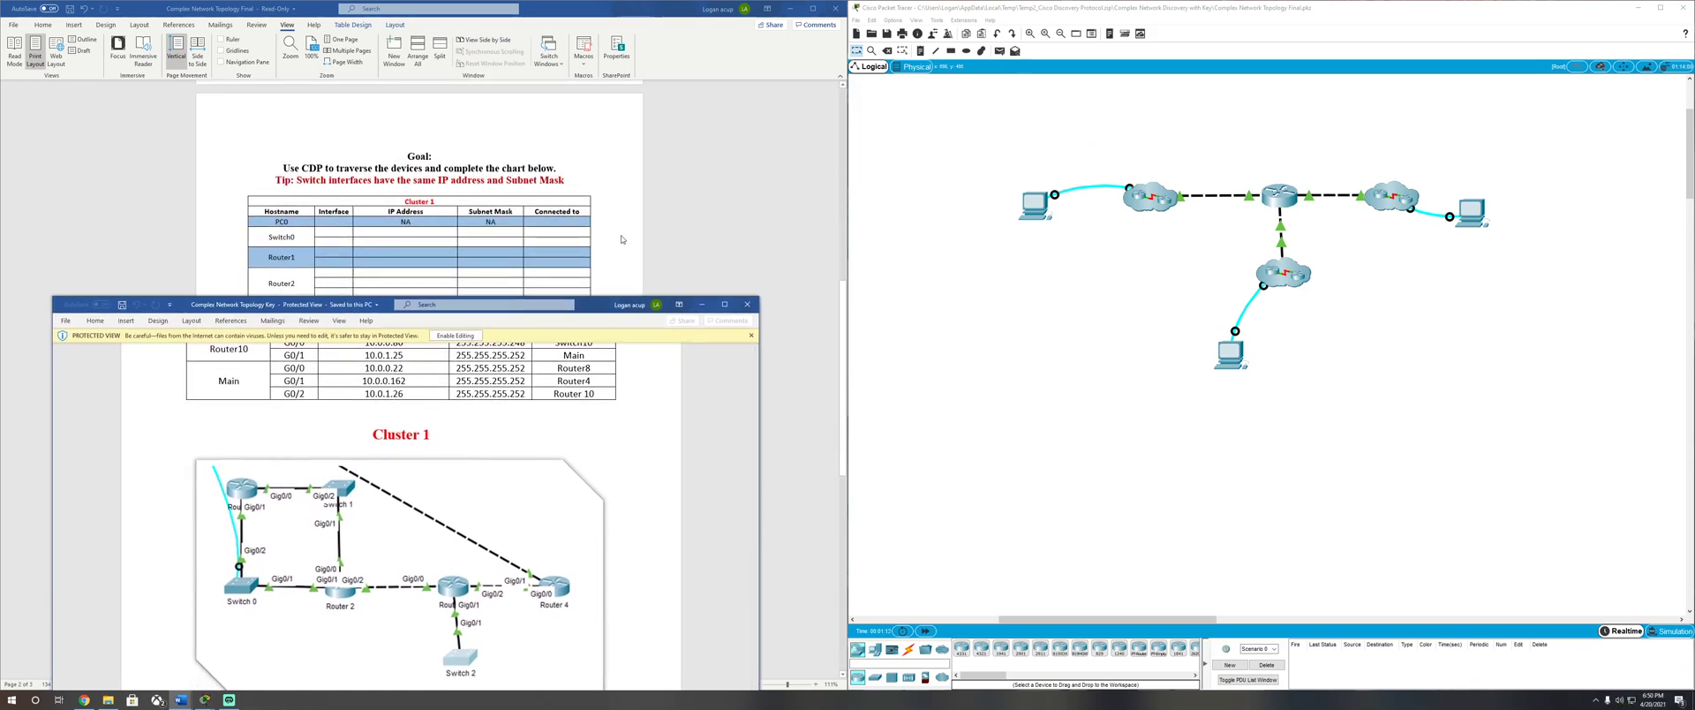
scroll(642, 237, "down", 1)
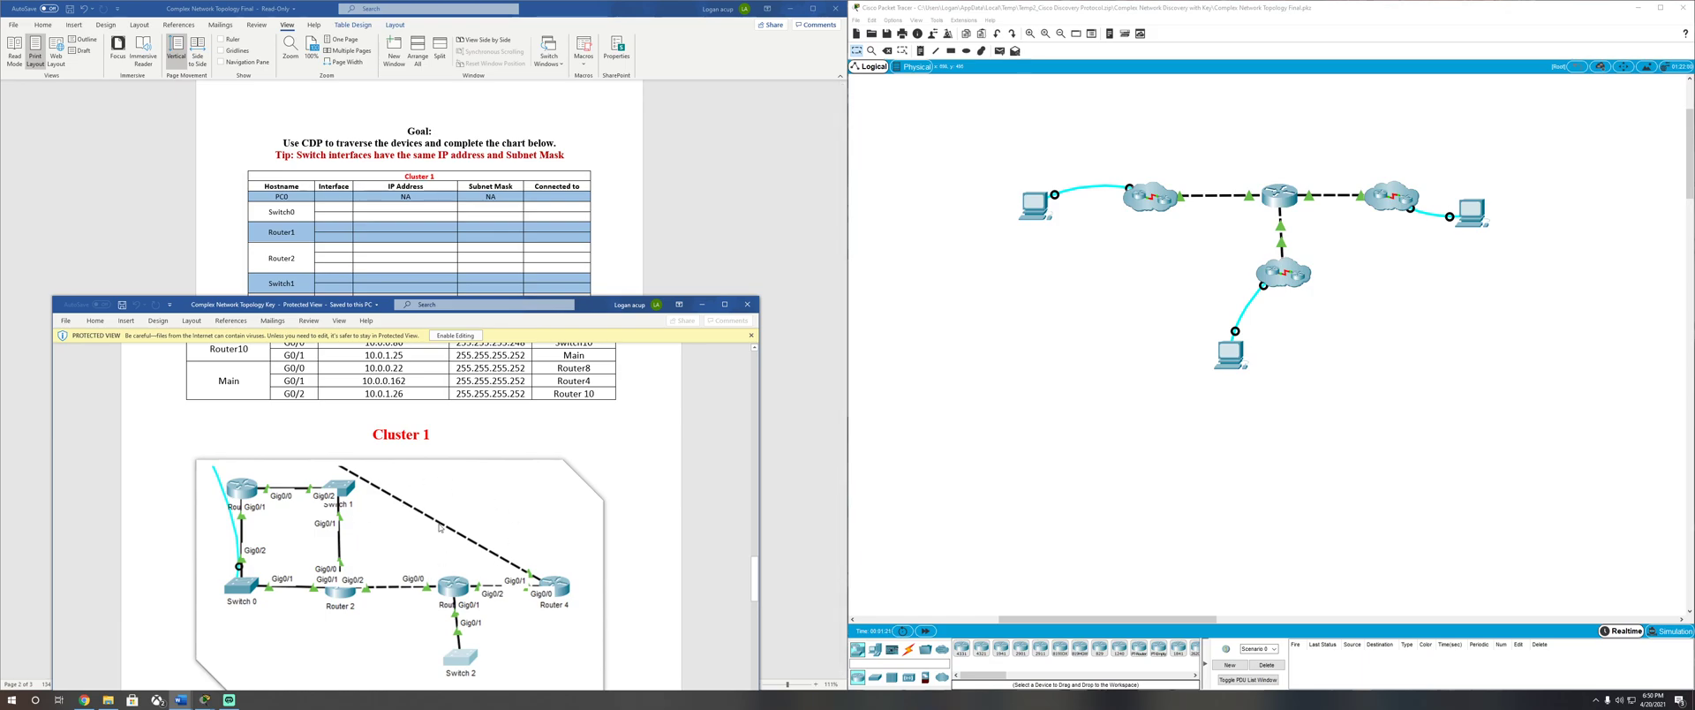
Step: Open PC0's terminal and log in to Switch0 with the access password
left_click(1040, 200)
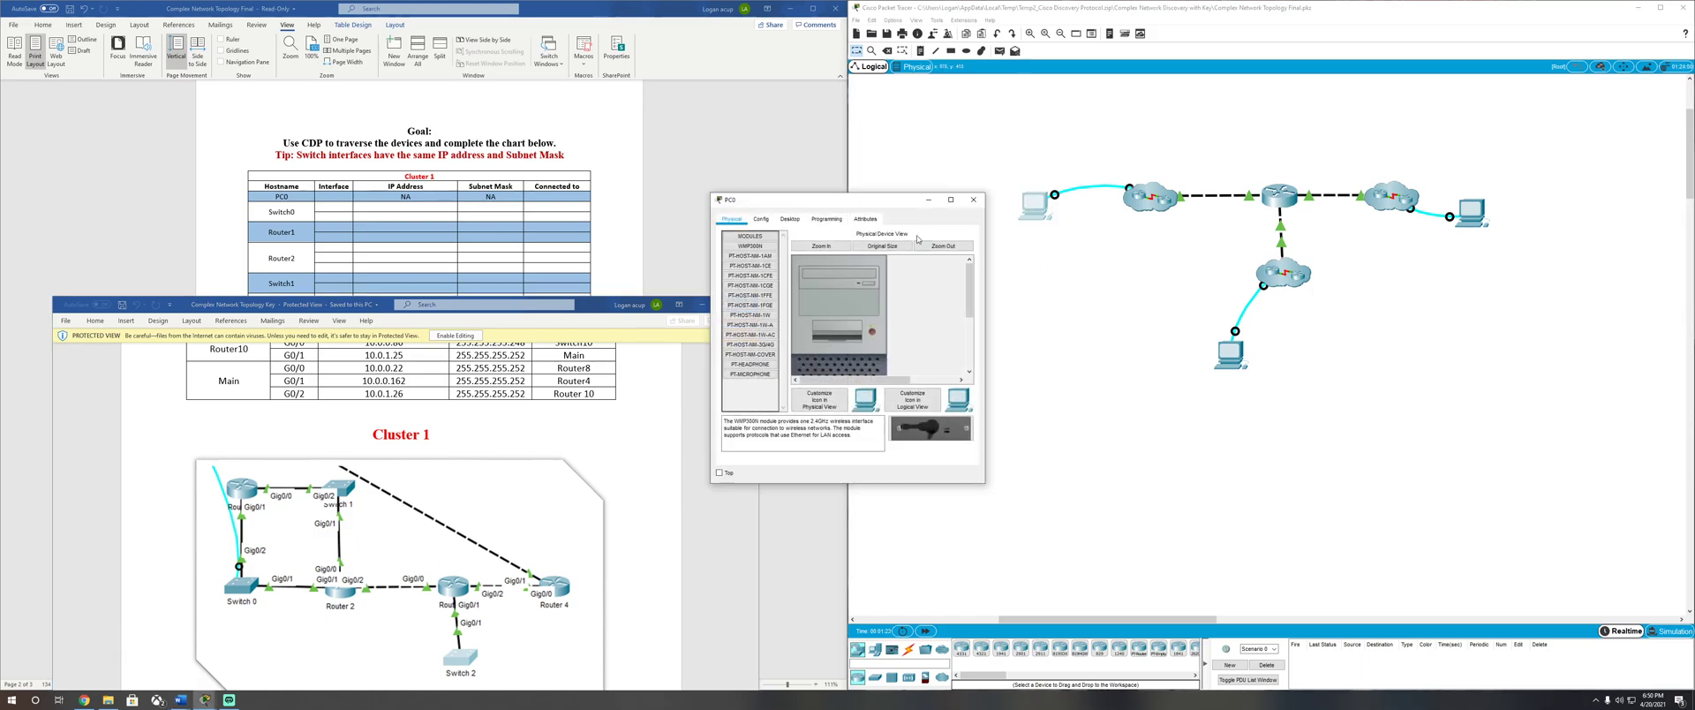
left_click_drag(849, 203, 1049, 264)
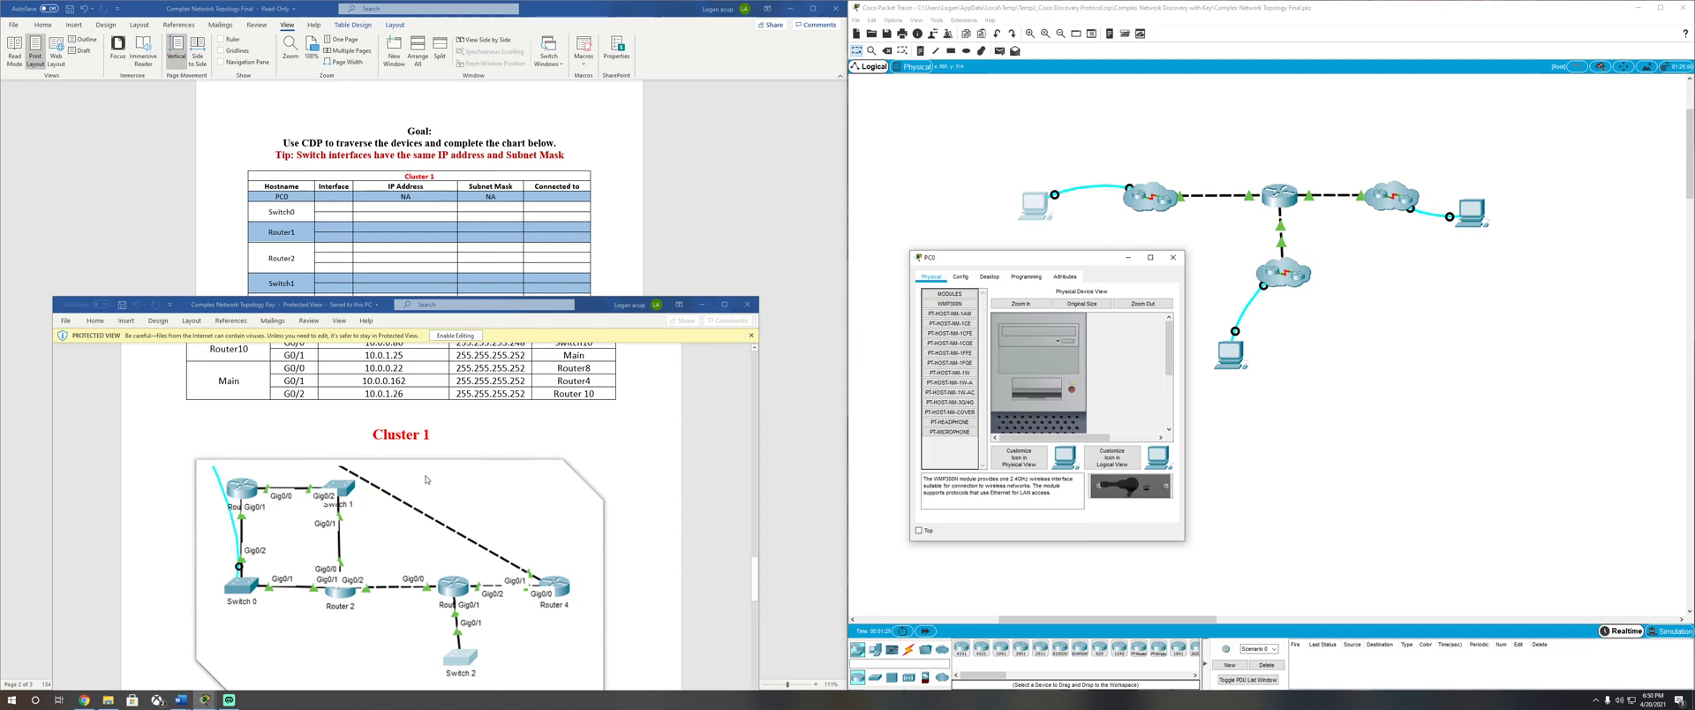
scroll(530, 265, "down", 5)
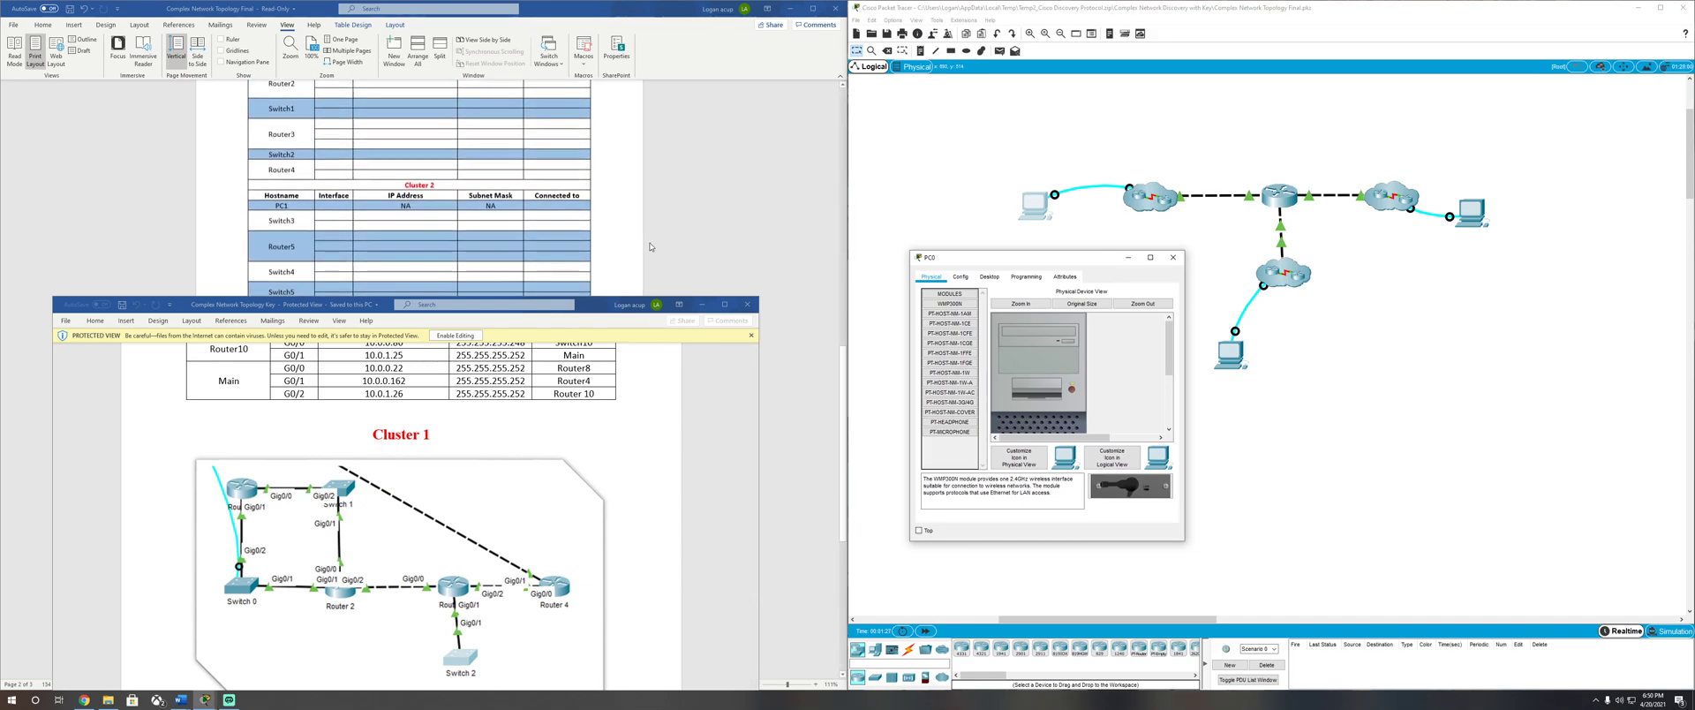
left_click(990, 277)
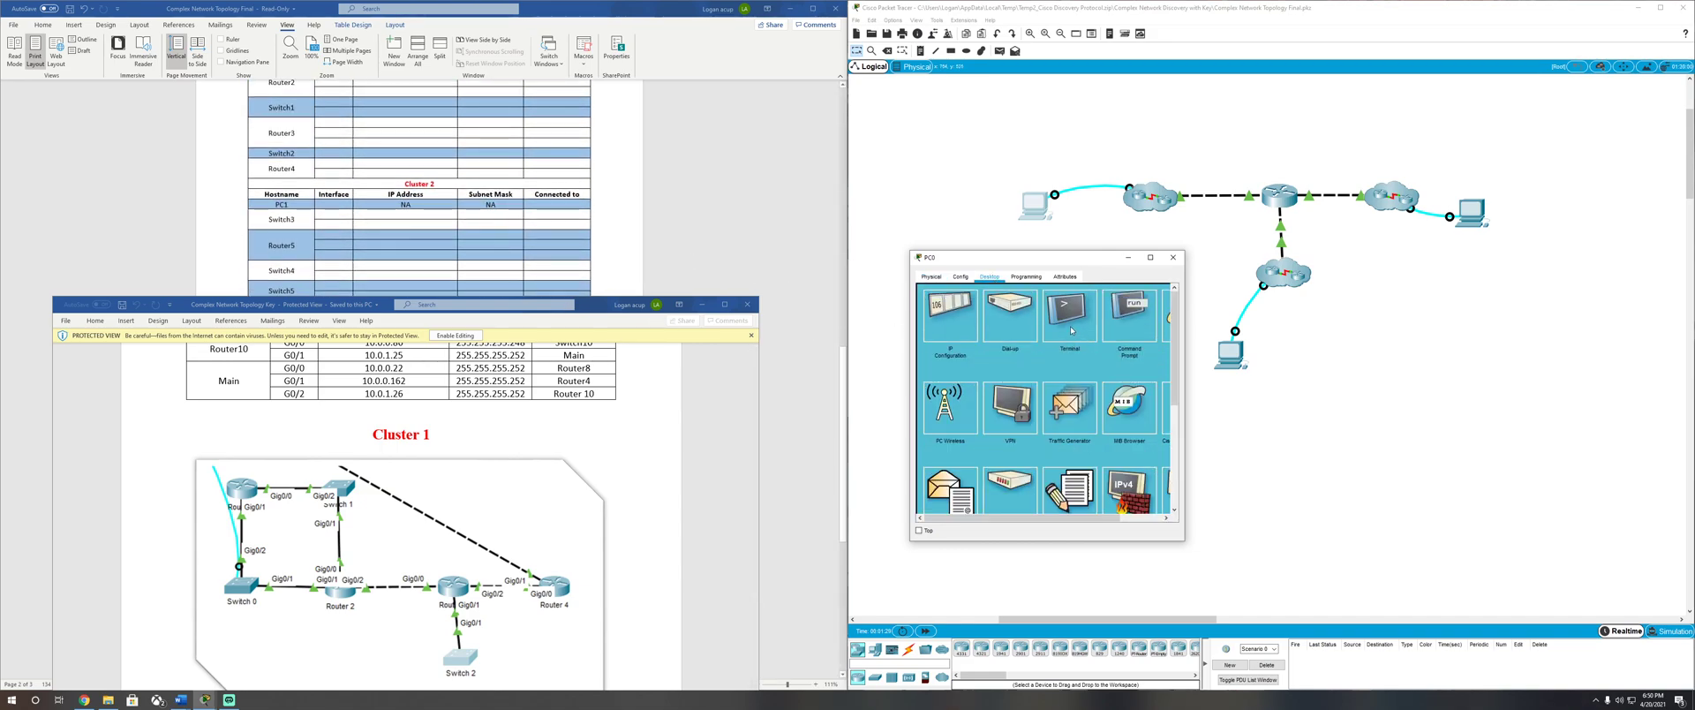
left_click(1069, 318)
left_click(1148, 387)
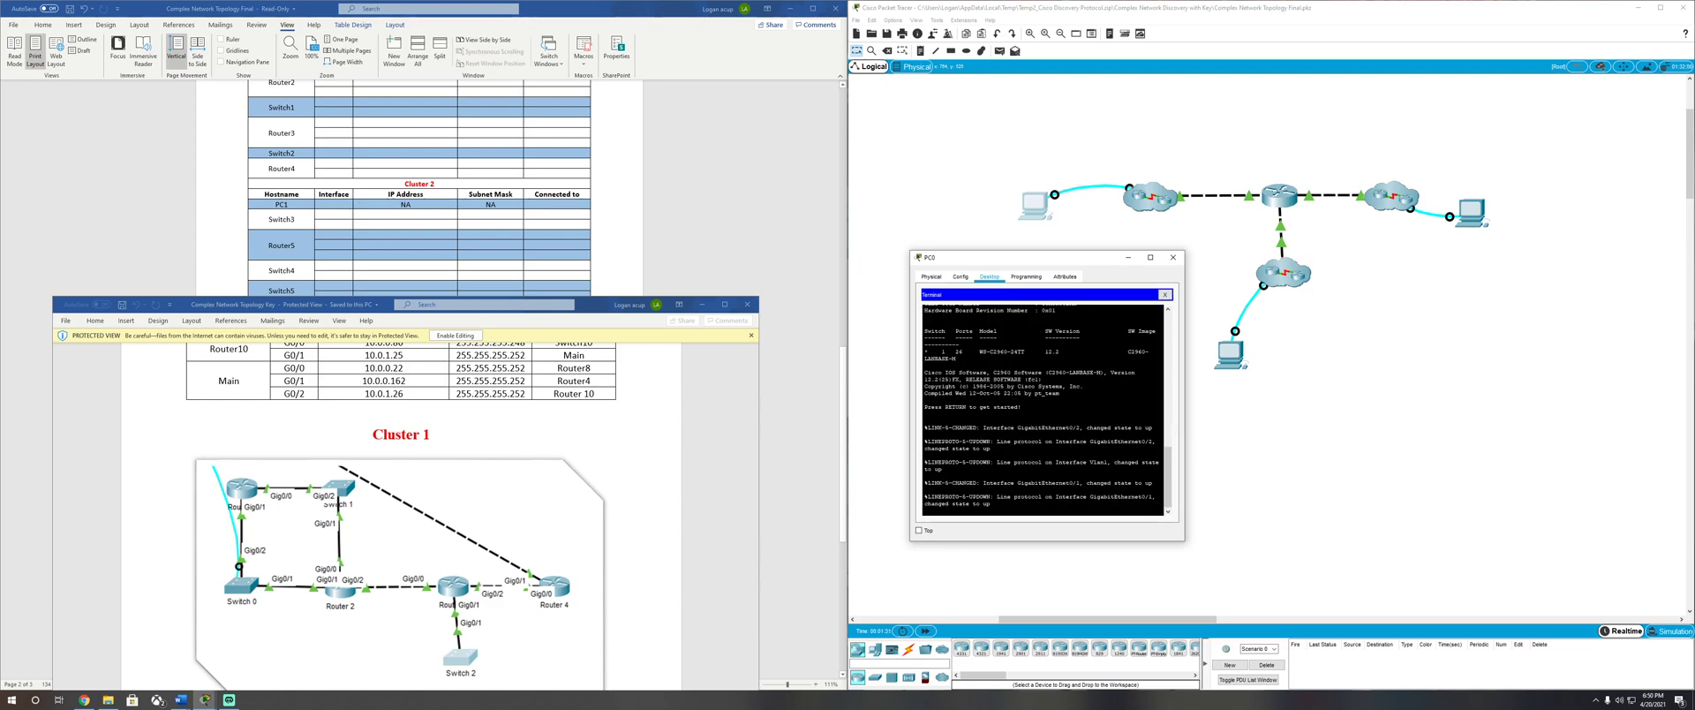
key("Return")
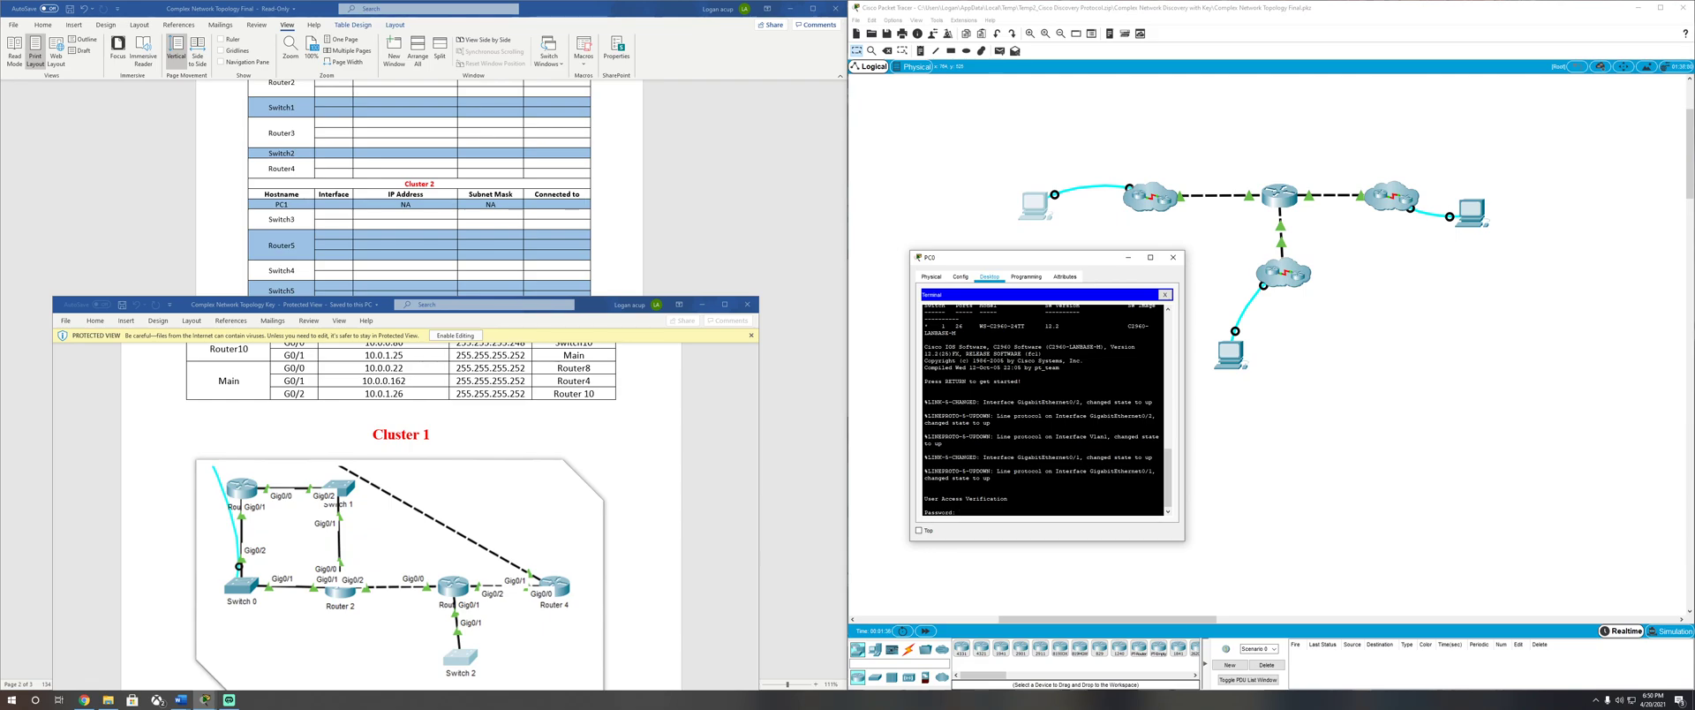
key("Return")
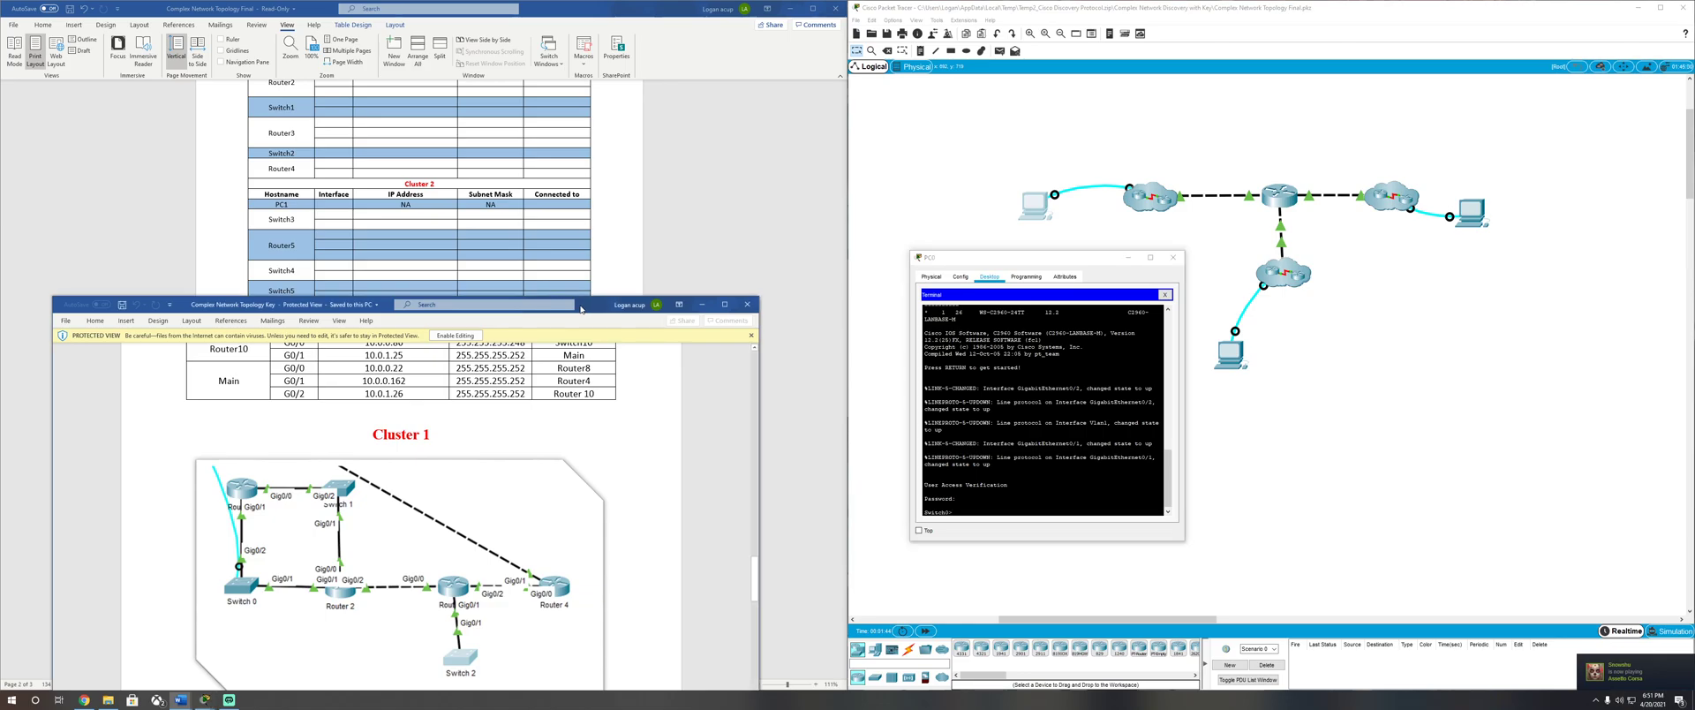
Step: Arrange the answer key document to fill the screen area beside Packet Tracer, with its Cluster 1 diagram in view
left_click_drag(584, 309, 735, 250)
left_click_drag(1257, 11, 1694, 327)
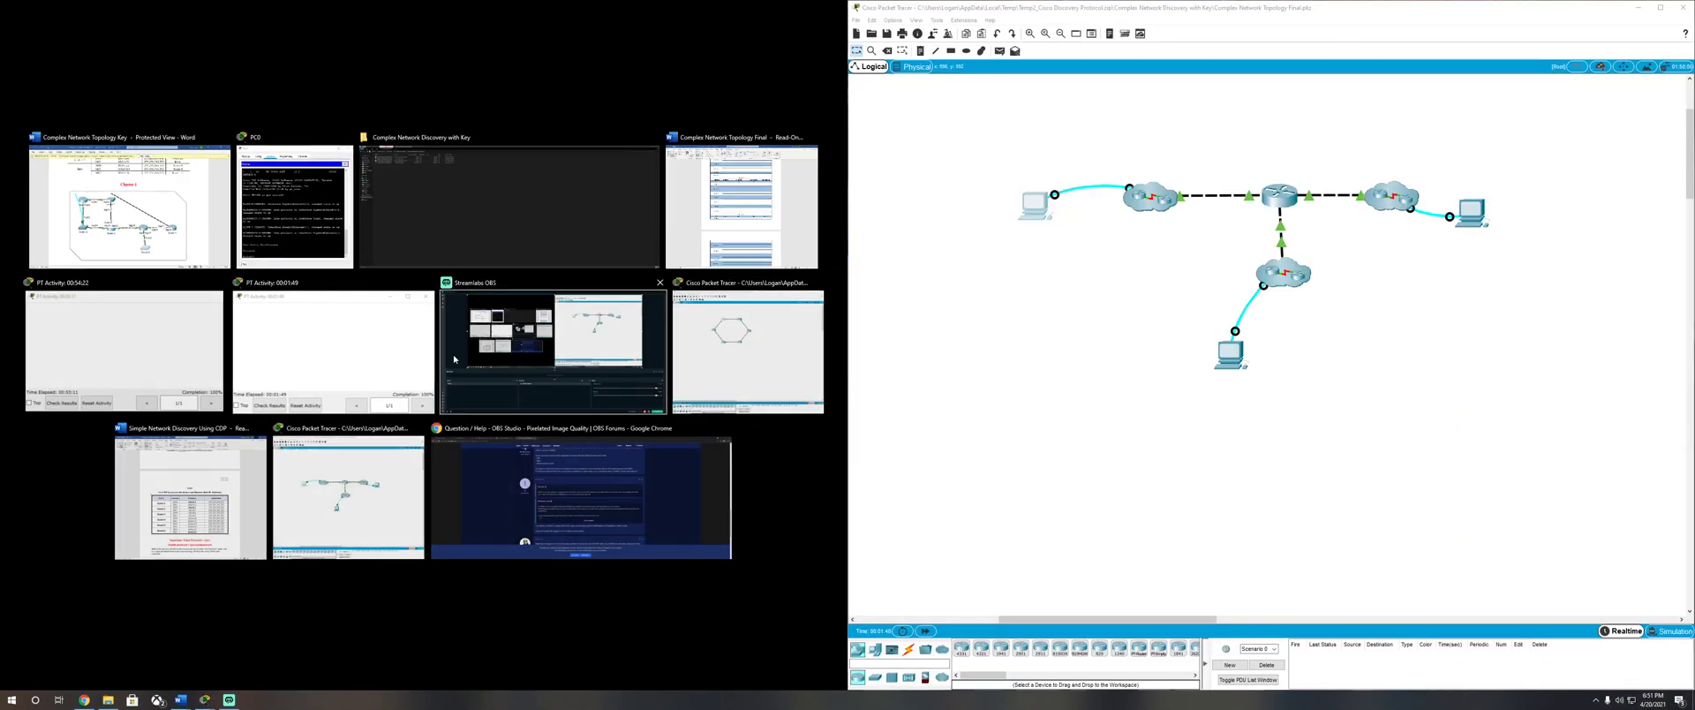
left_click(131, 208)
scroll(433, 388, "up", 1)
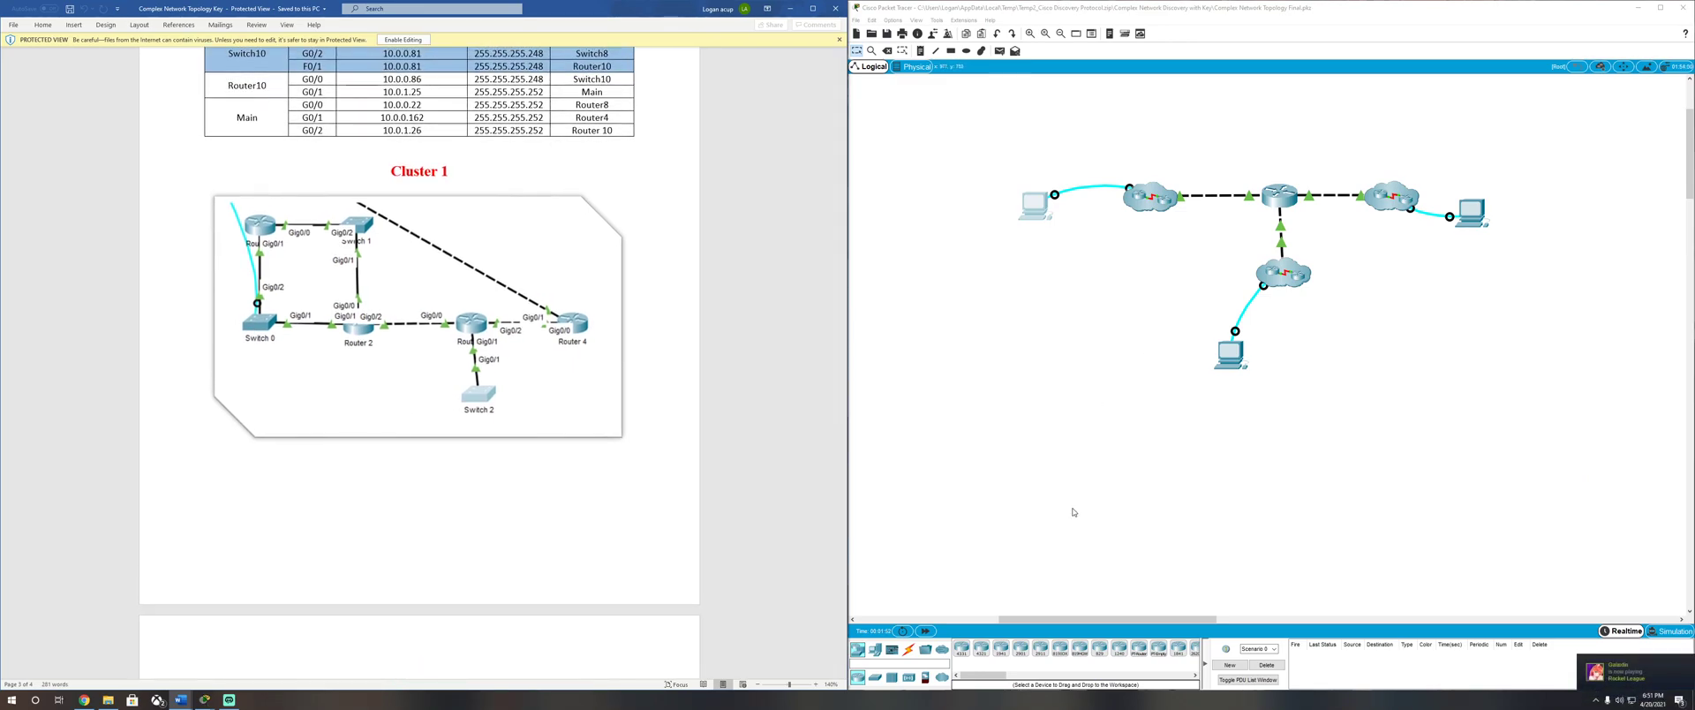
Step: Return to PC0's terminal and display Switch0's CDP neighbors, followed by their details
left_click(1049, 220)
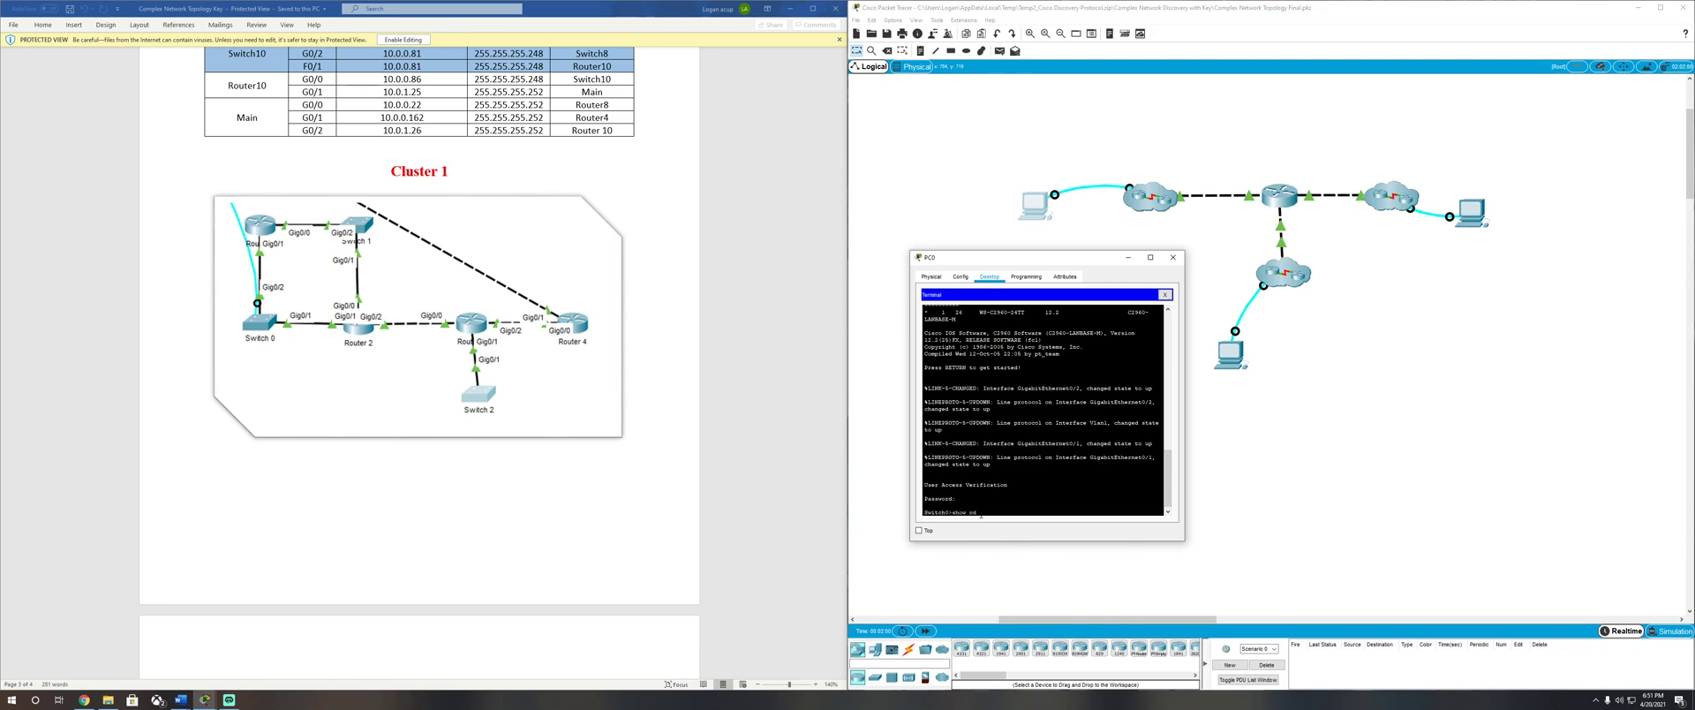
type("show cdp n")
key("Tab")
key("Return")
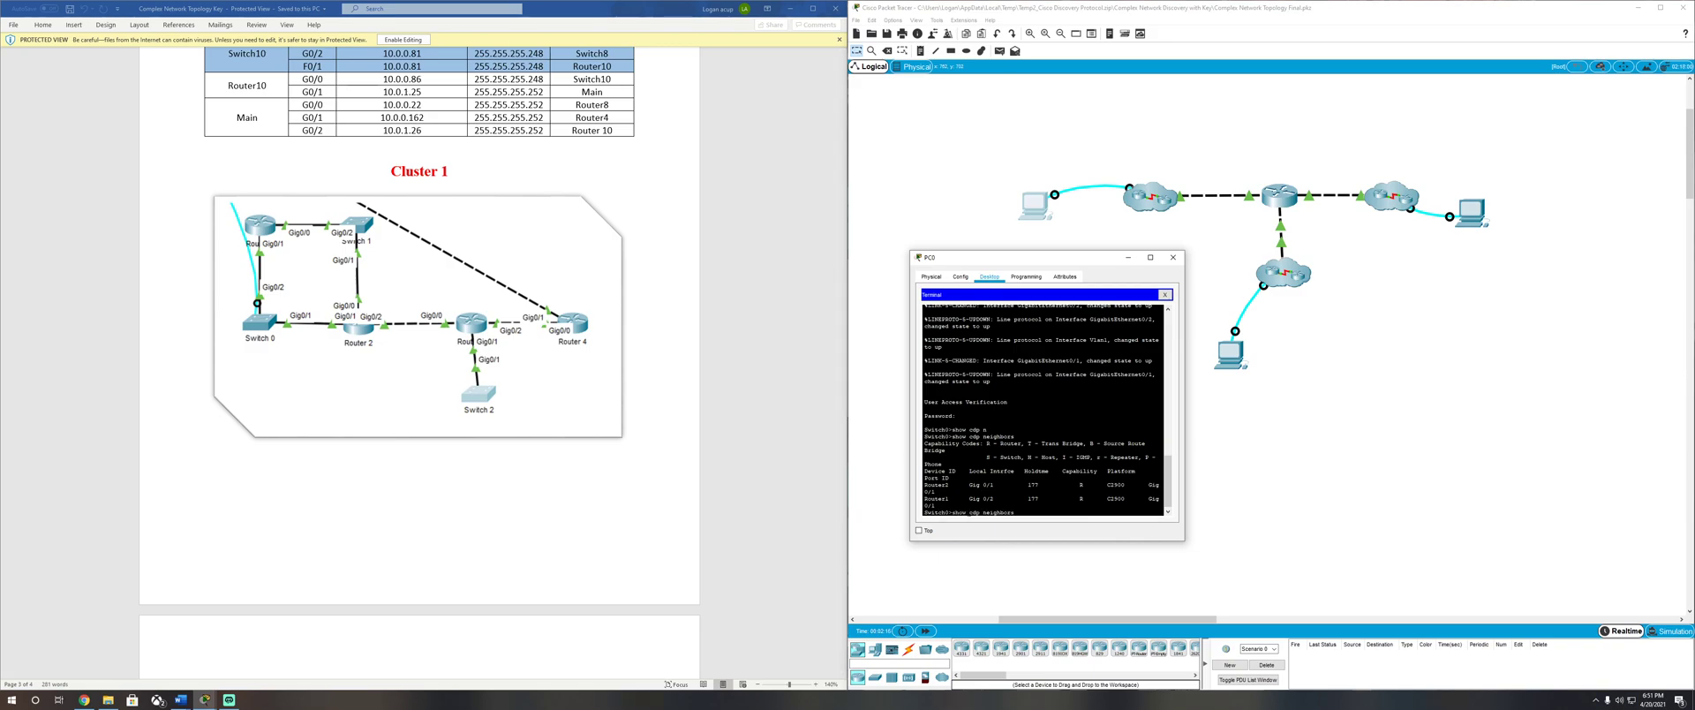
key("Tab")
key("Return")
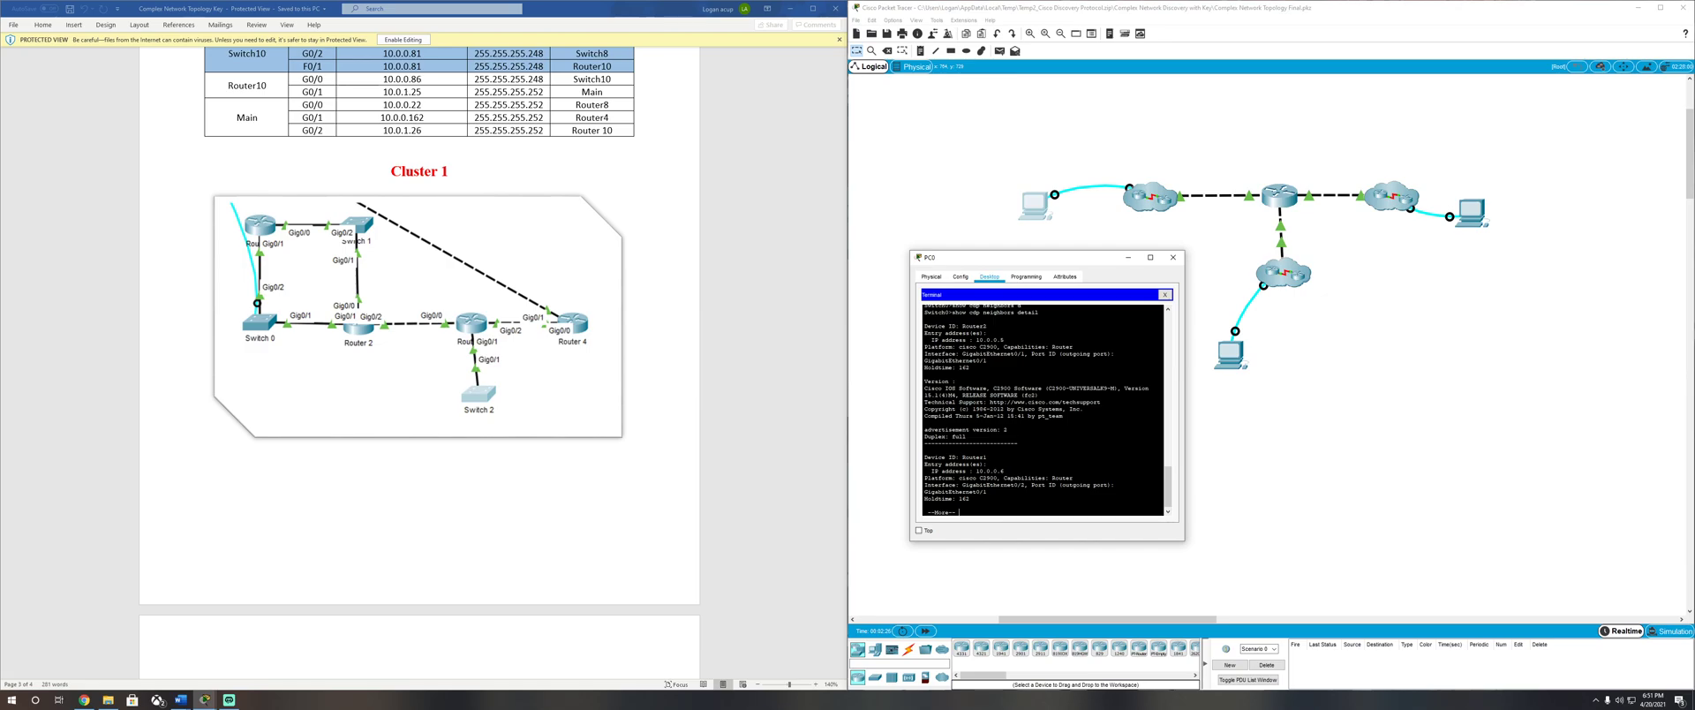
Step: Compare Switch0's neighbor details with the answer key's Cluster 1 chart and diagram, and show the rest of the output
scroll(548, 390, "up", 15)
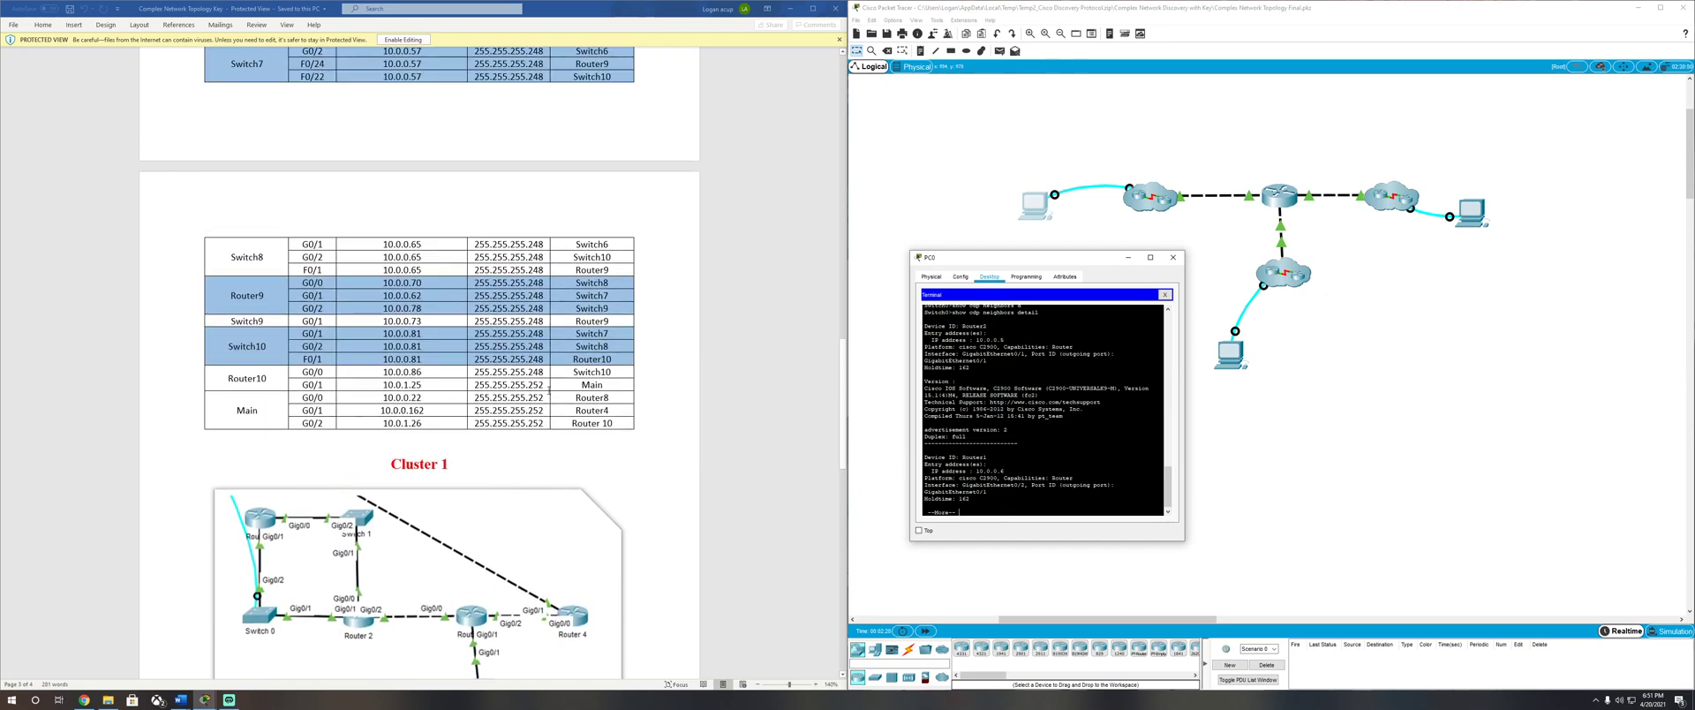
scroll(548, 390, "up", 5)
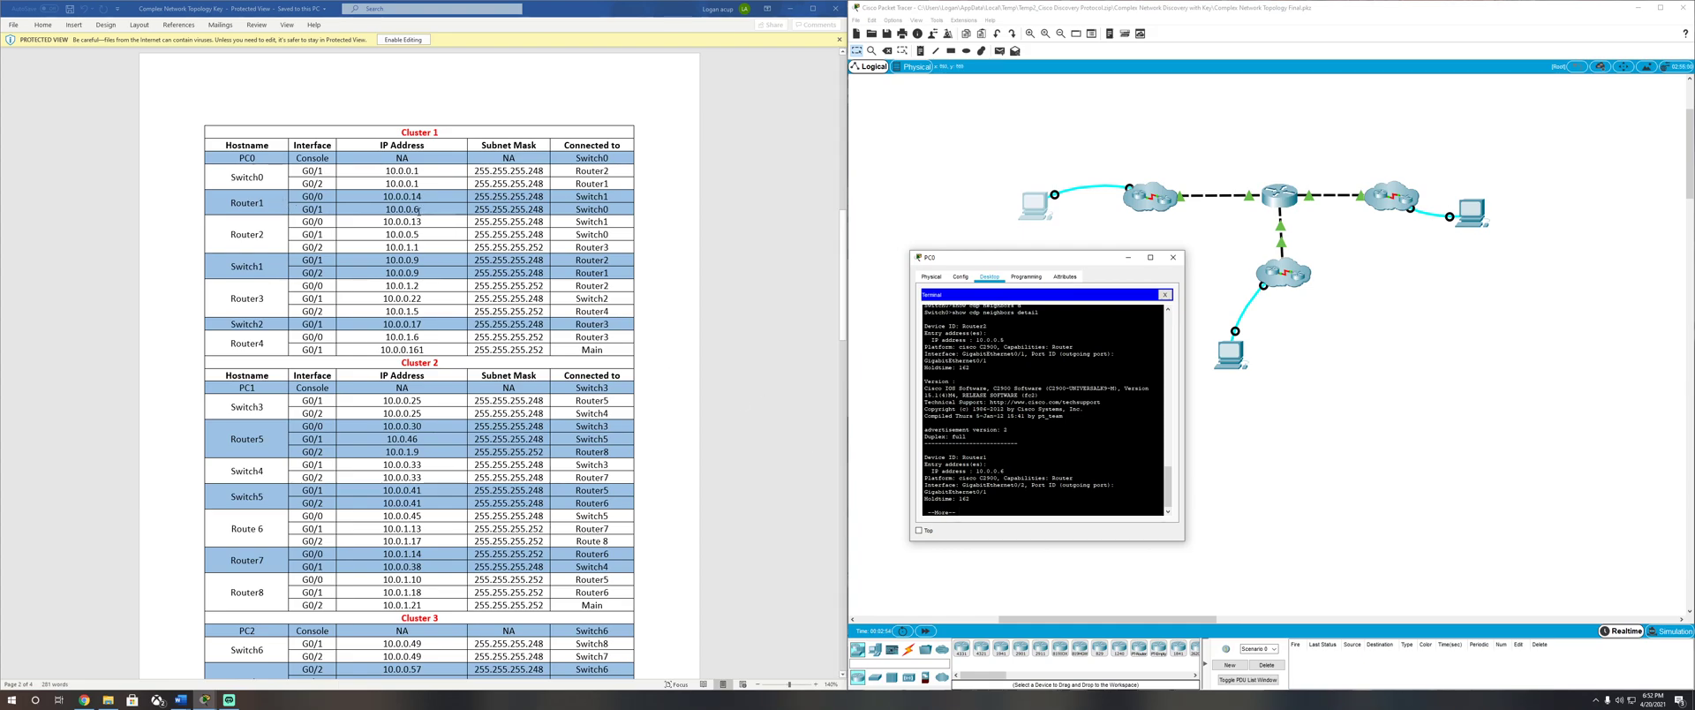
scroll(452, 327, "down", 10)
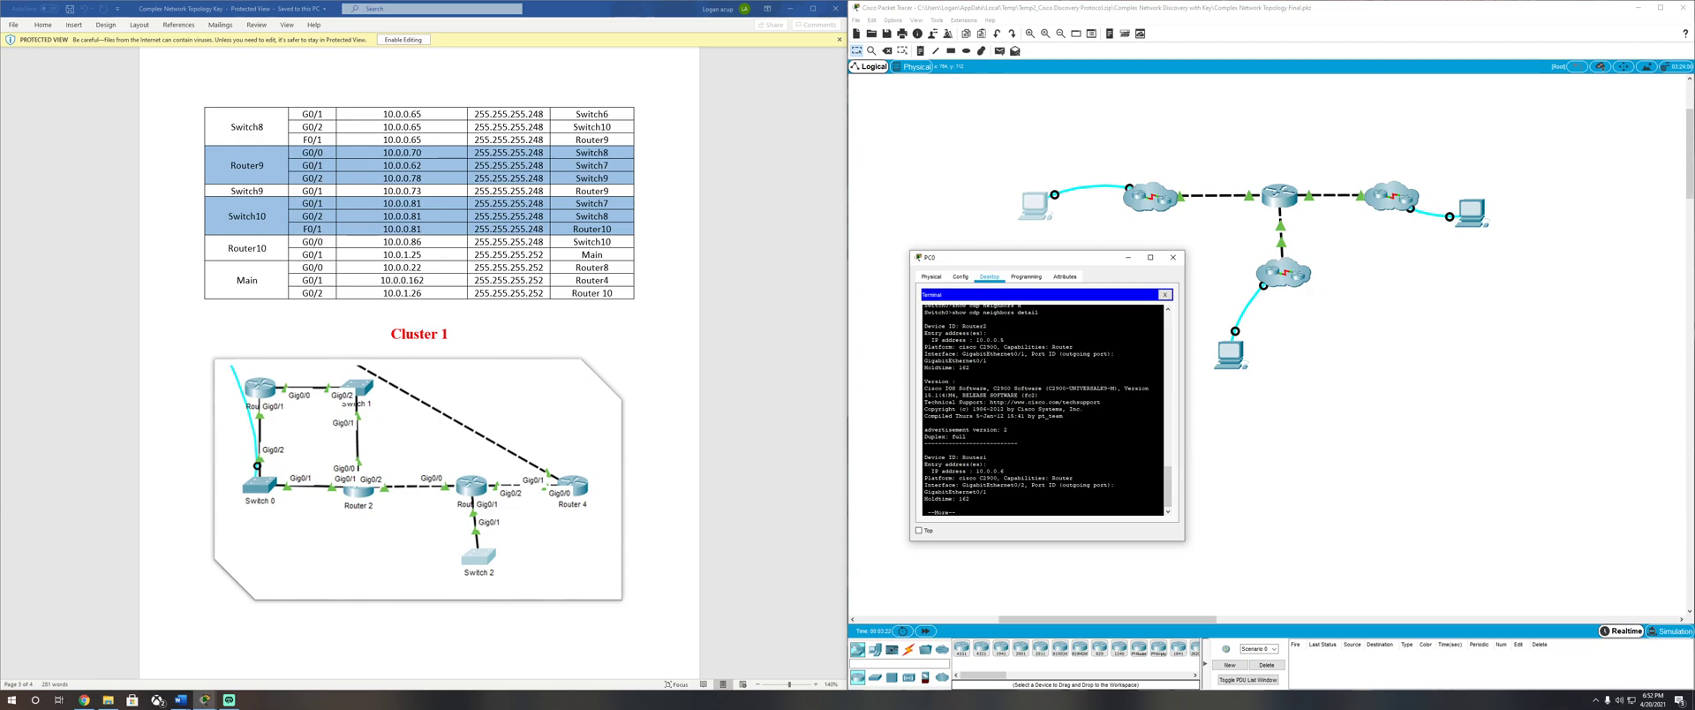
key("space")
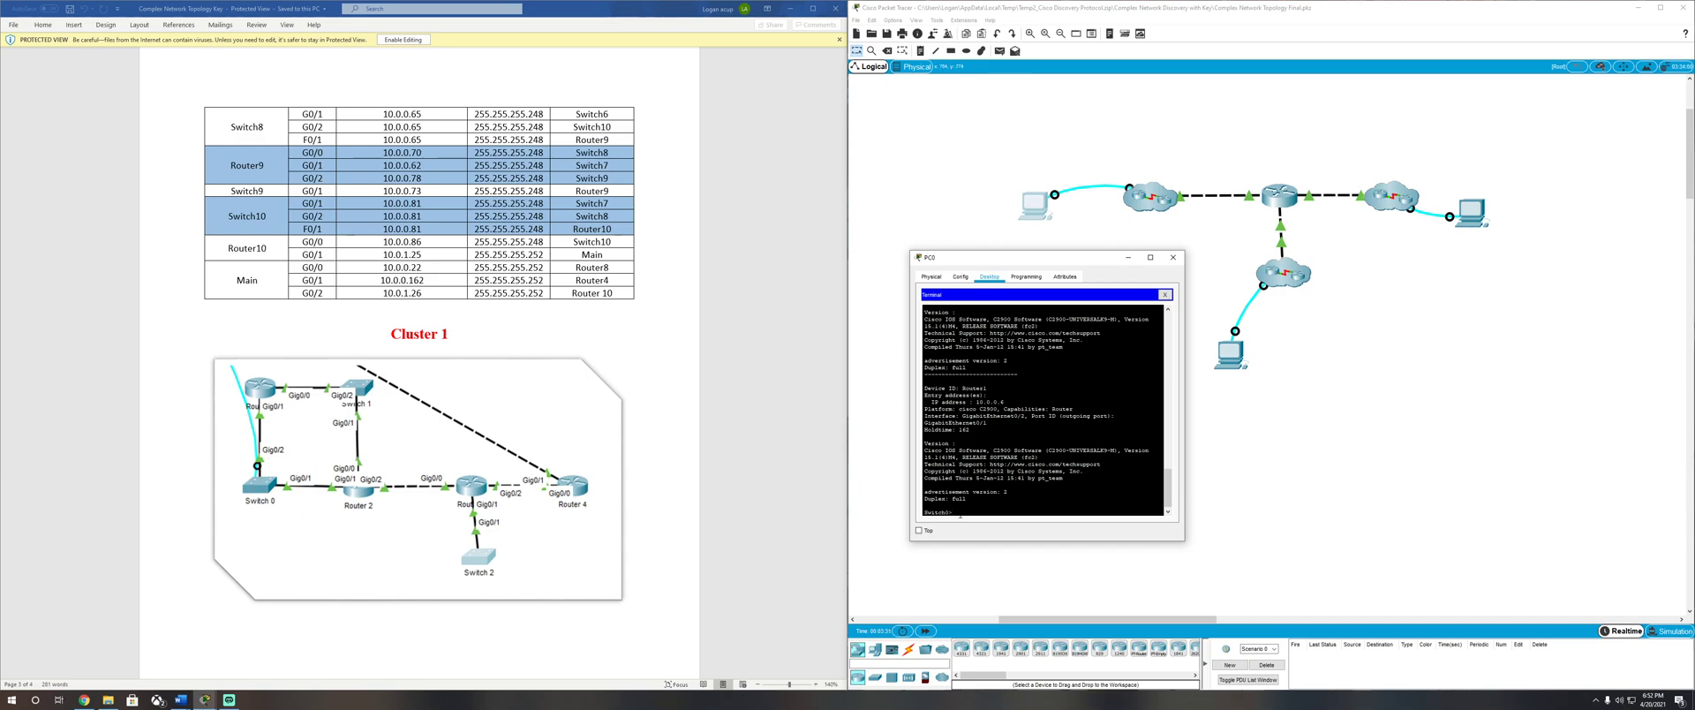
Step: Telnet from Switch0 to Router1 at 10.0.0.6 and log in with the access password
type("sh")
key("Return")
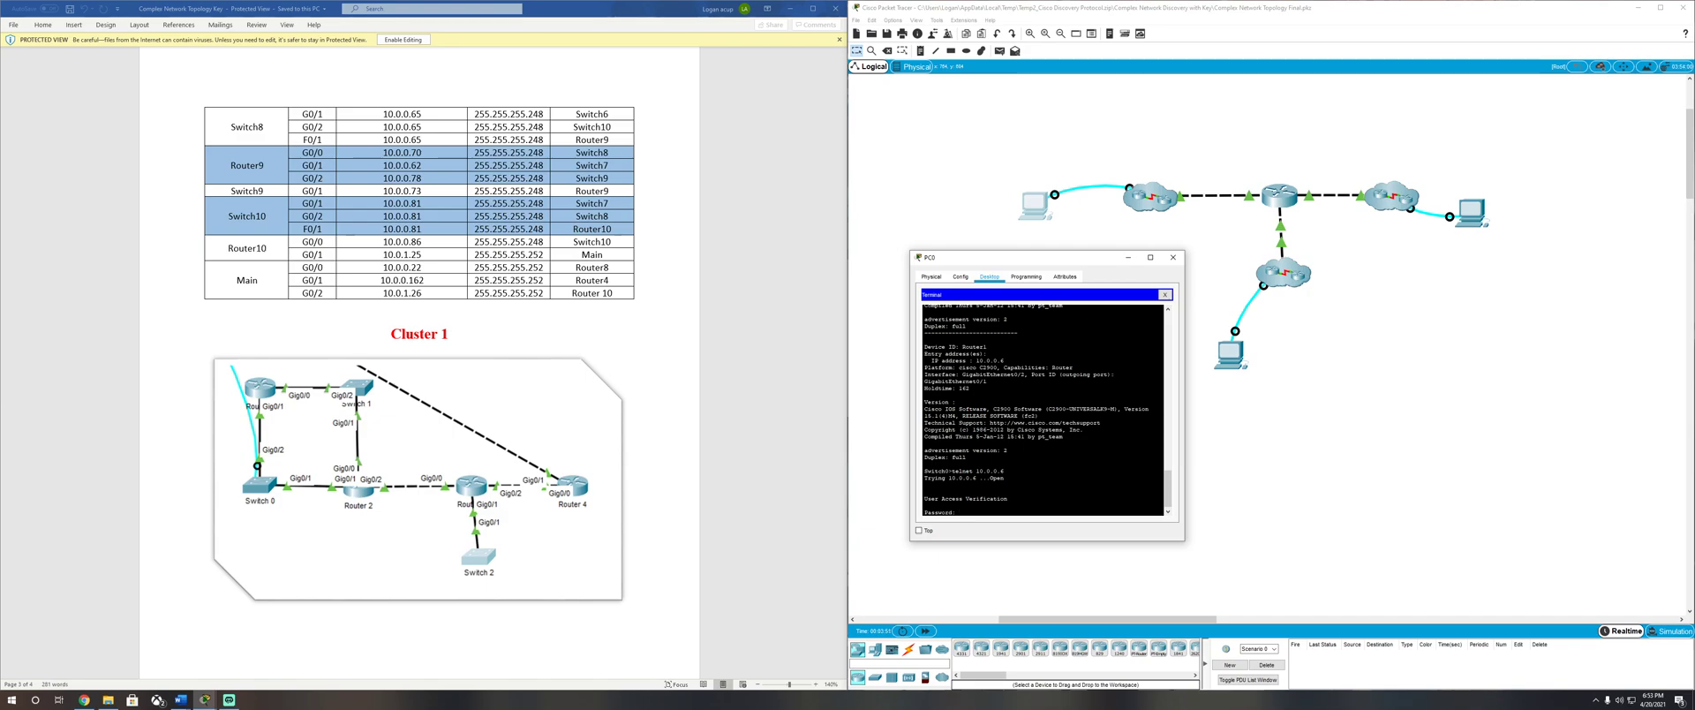
key("Return")
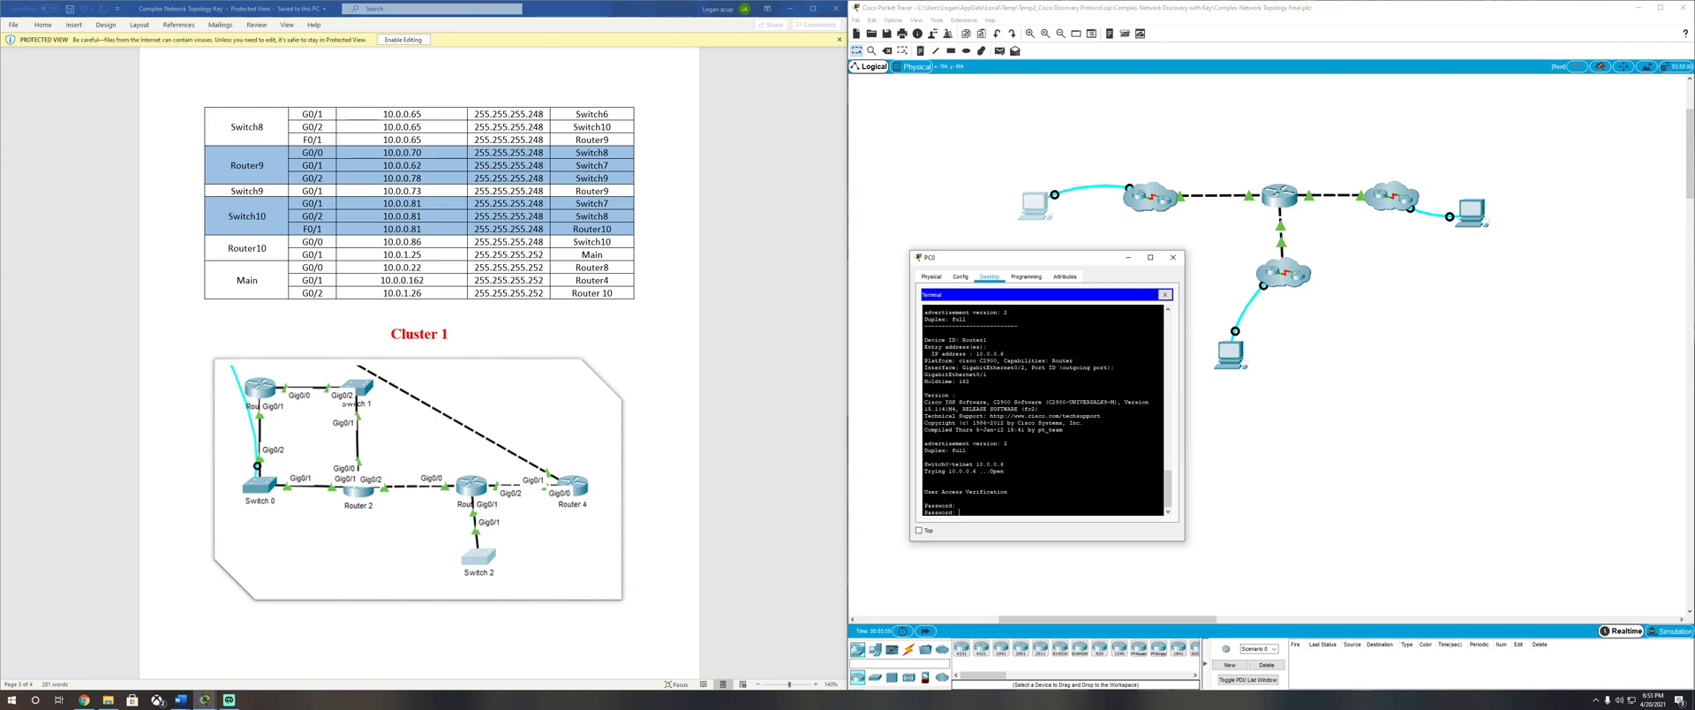
key("Return")
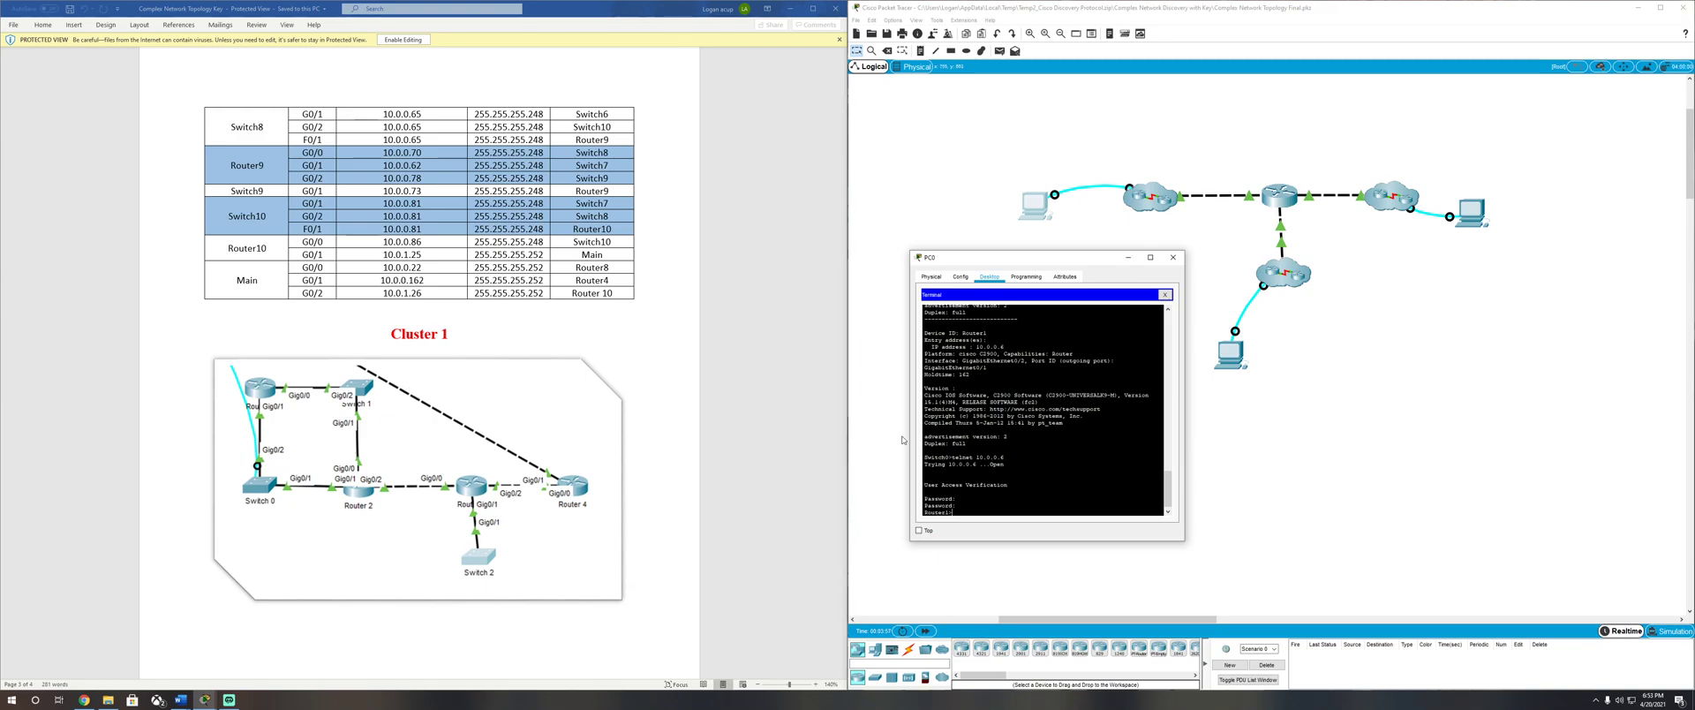
Step: Display Router1's CDP neighbors, followed by their details
type("show cdp n")
key("Tab")
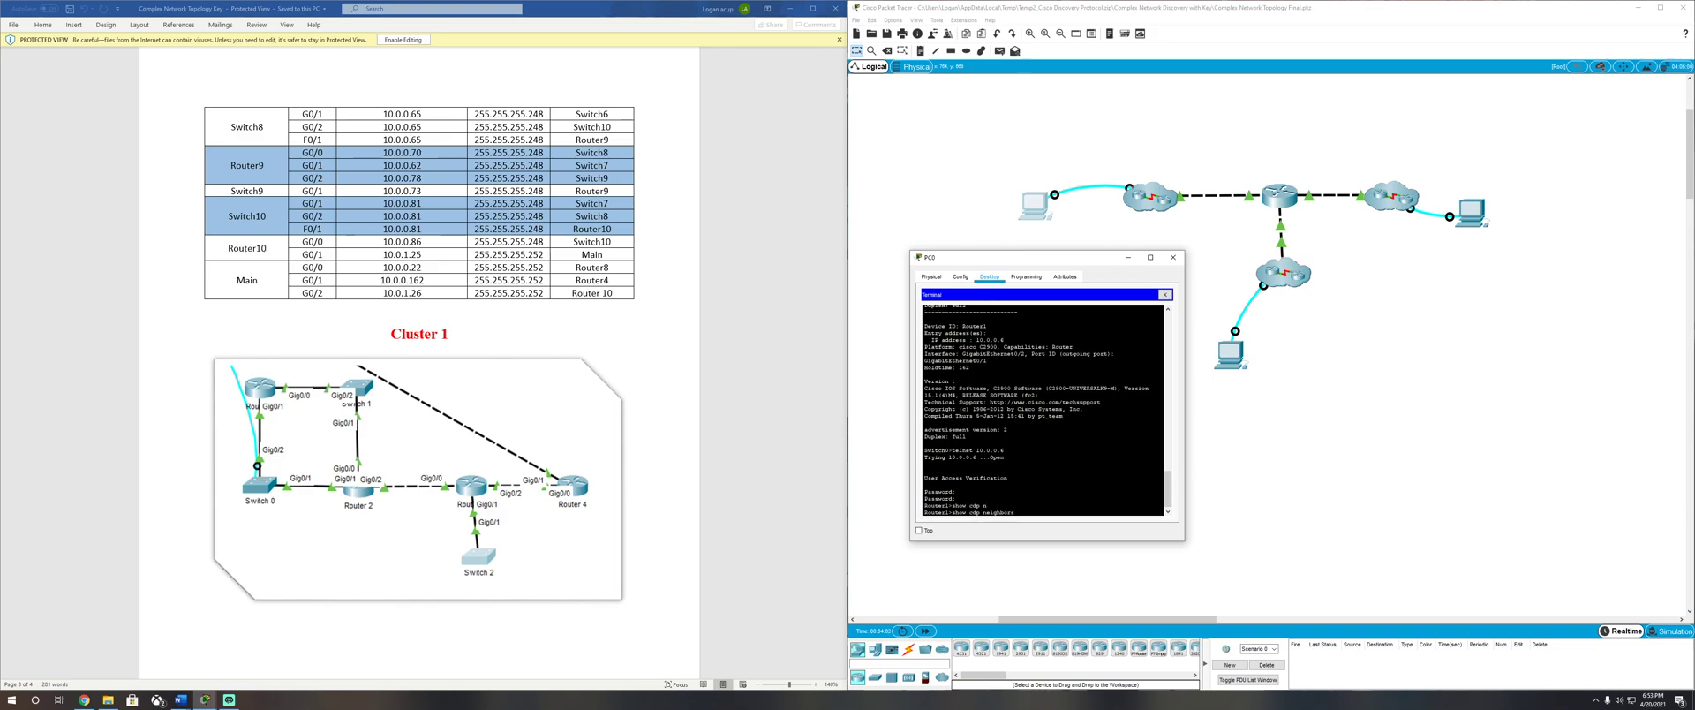
key("Return")
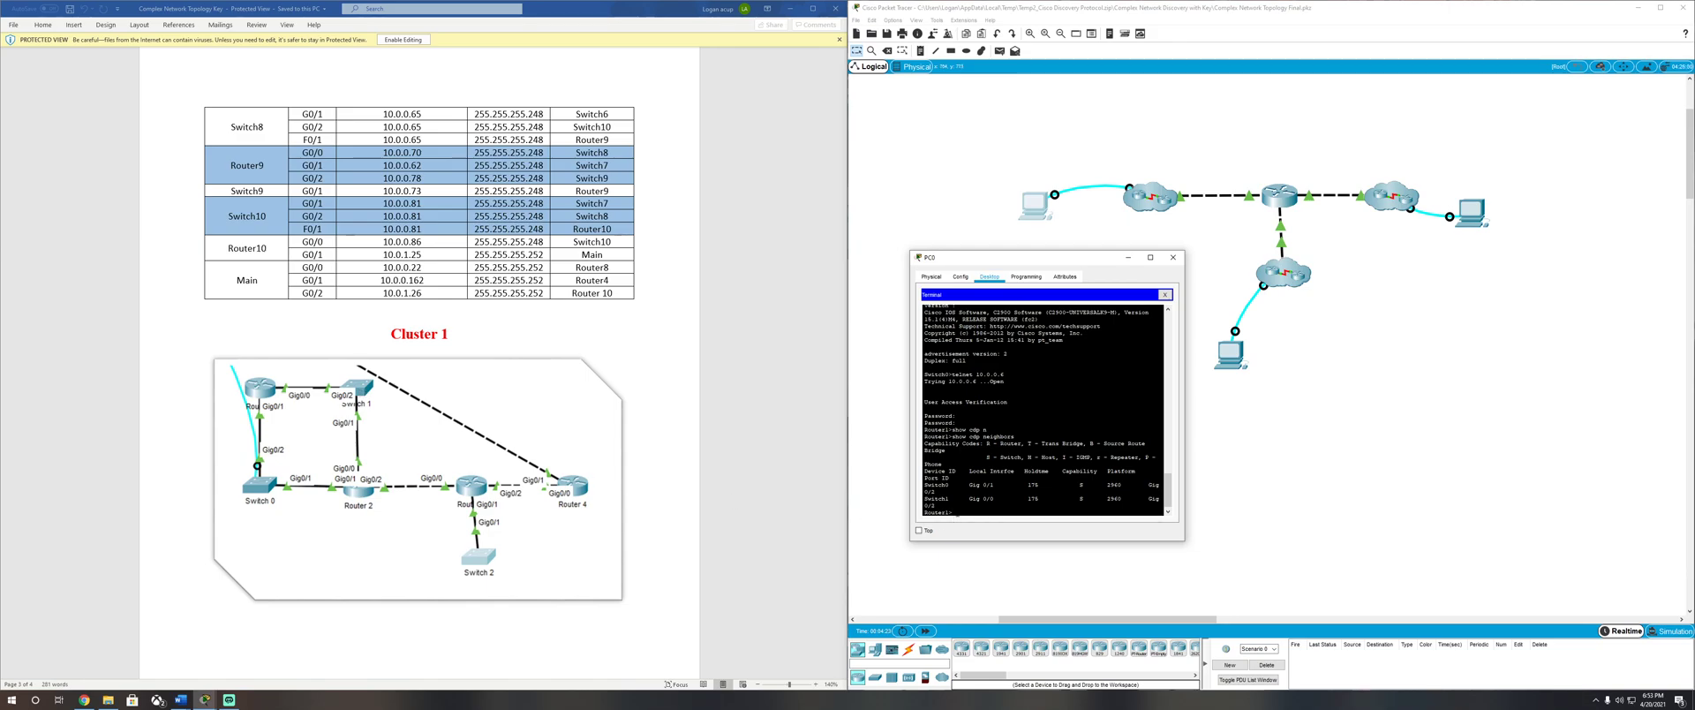
key("Up")
type("d")
key("Tab")
key("Return")
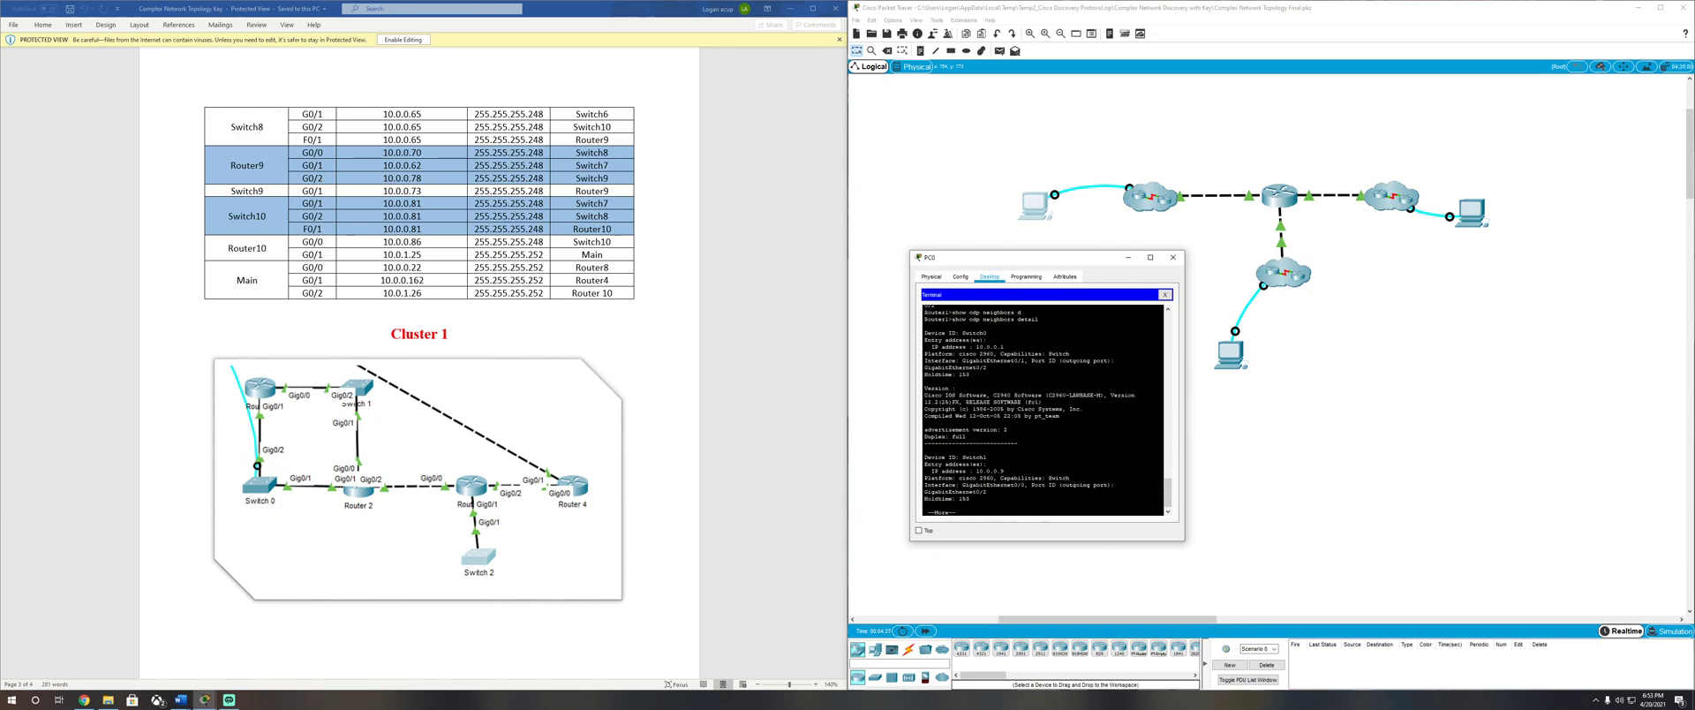
Step: Review Router1's neighbor details for the switches' addresses and ports against the answer key's Cluster 1 chart and diagram
scroll(1042, 410, "up", 2)
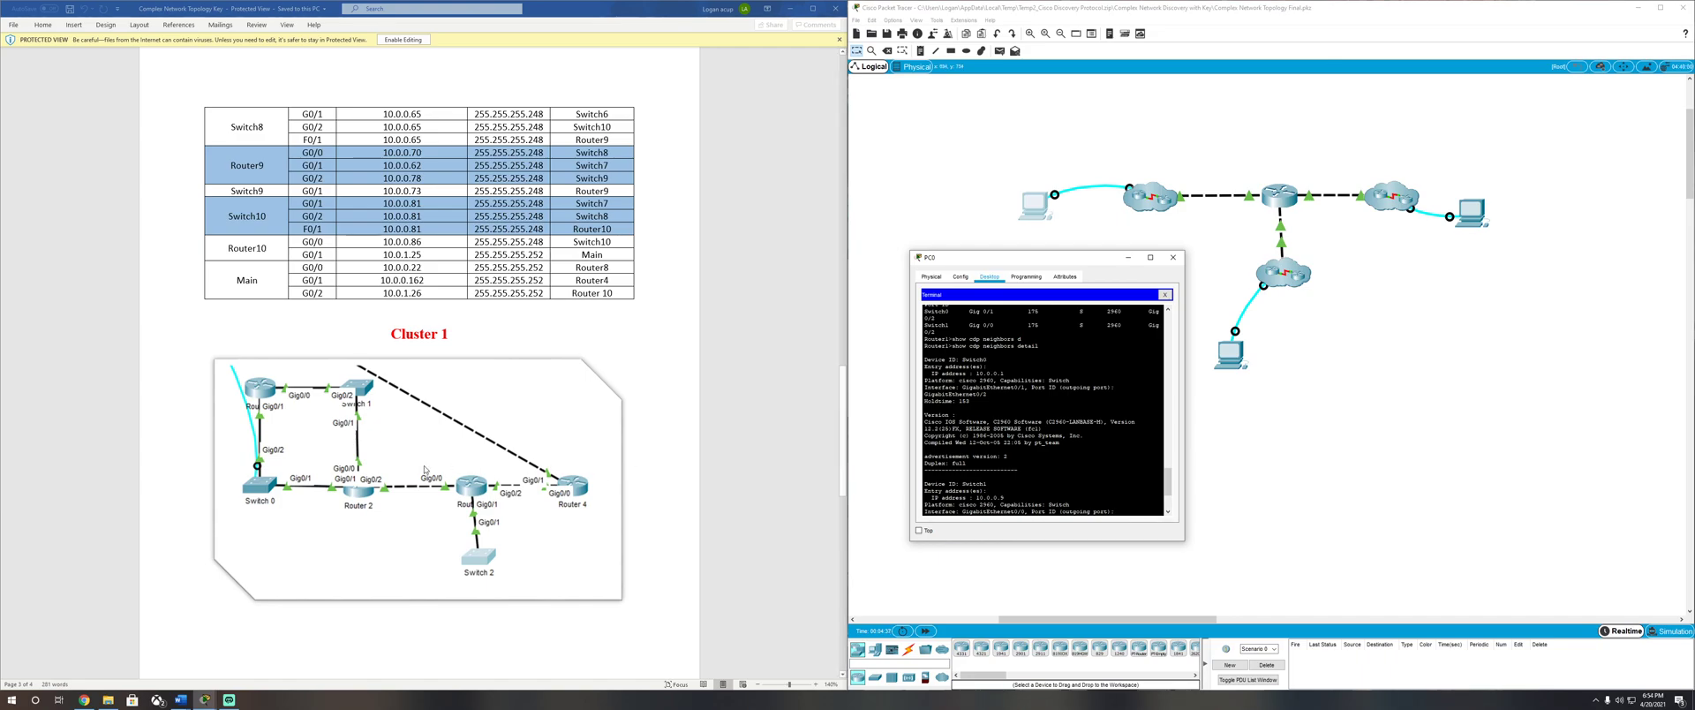
scroll(386, 465, "up", 5)
scroll(386, 465, "up", 12)
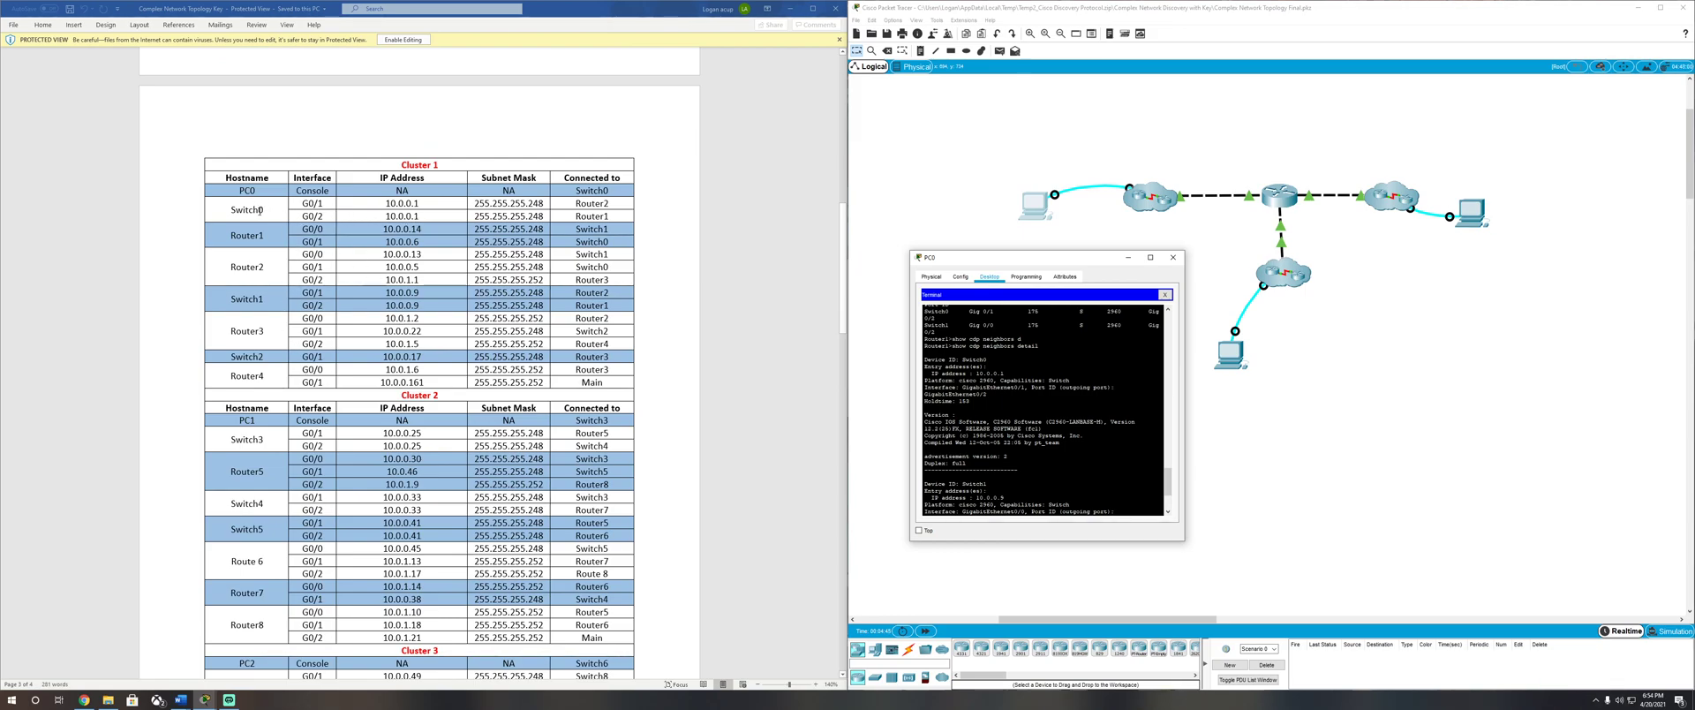
scroll(444, 380, "down", 15)
scroll(444, 380, "down", 6)
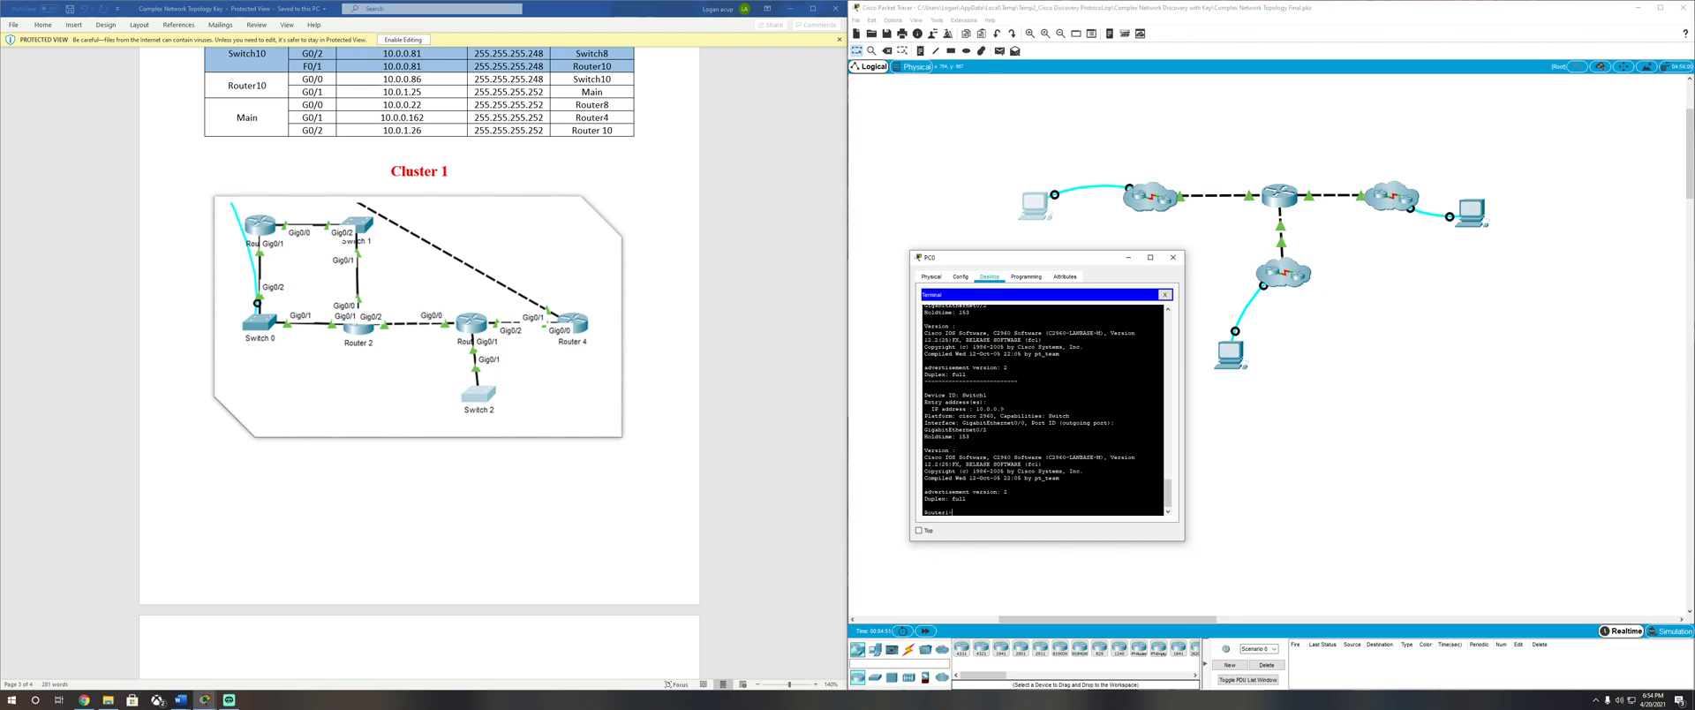
scroll(1042, 411, "up", 5)
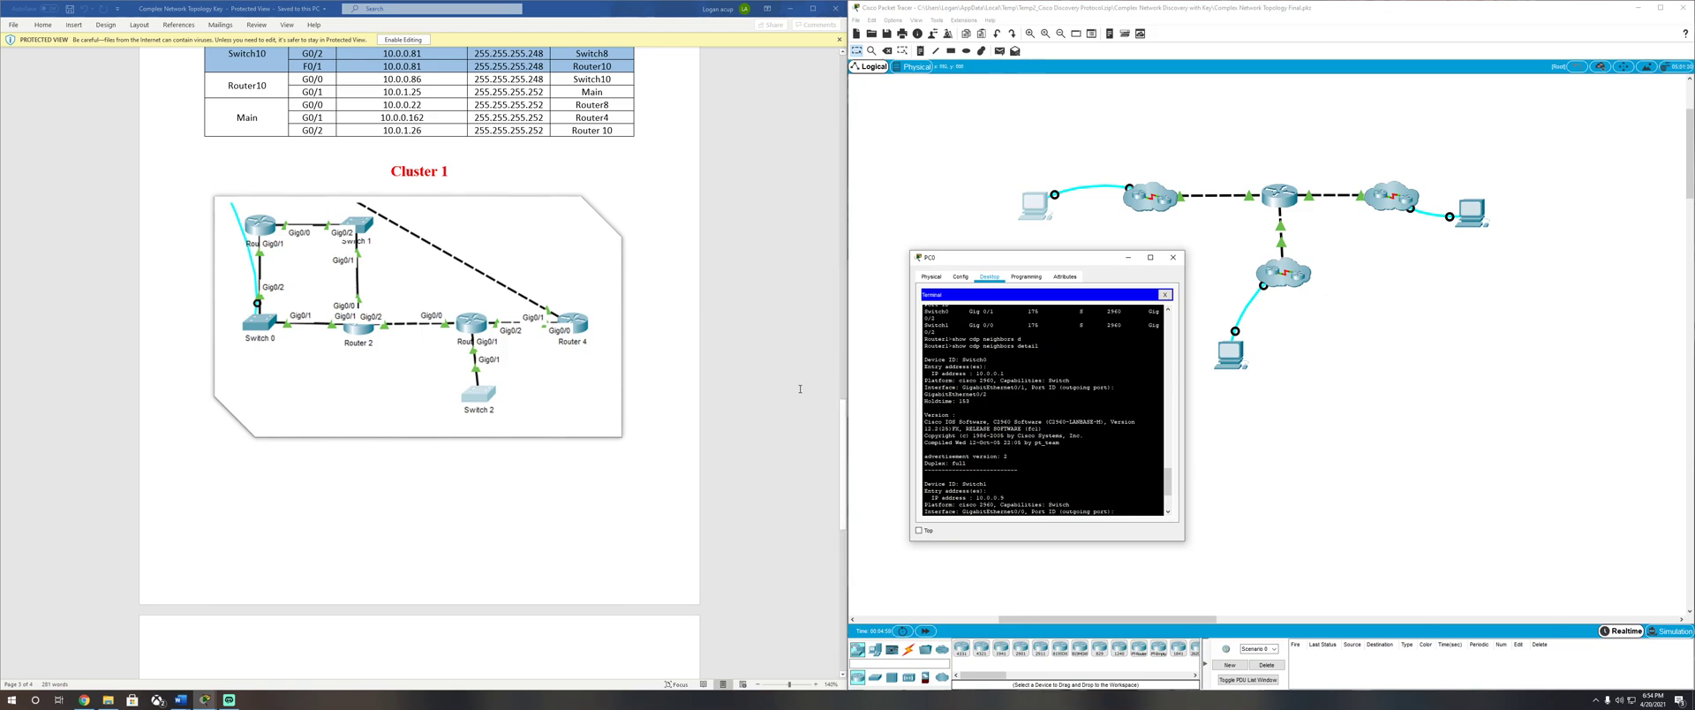
scroll(1042, 410, "down", 1)
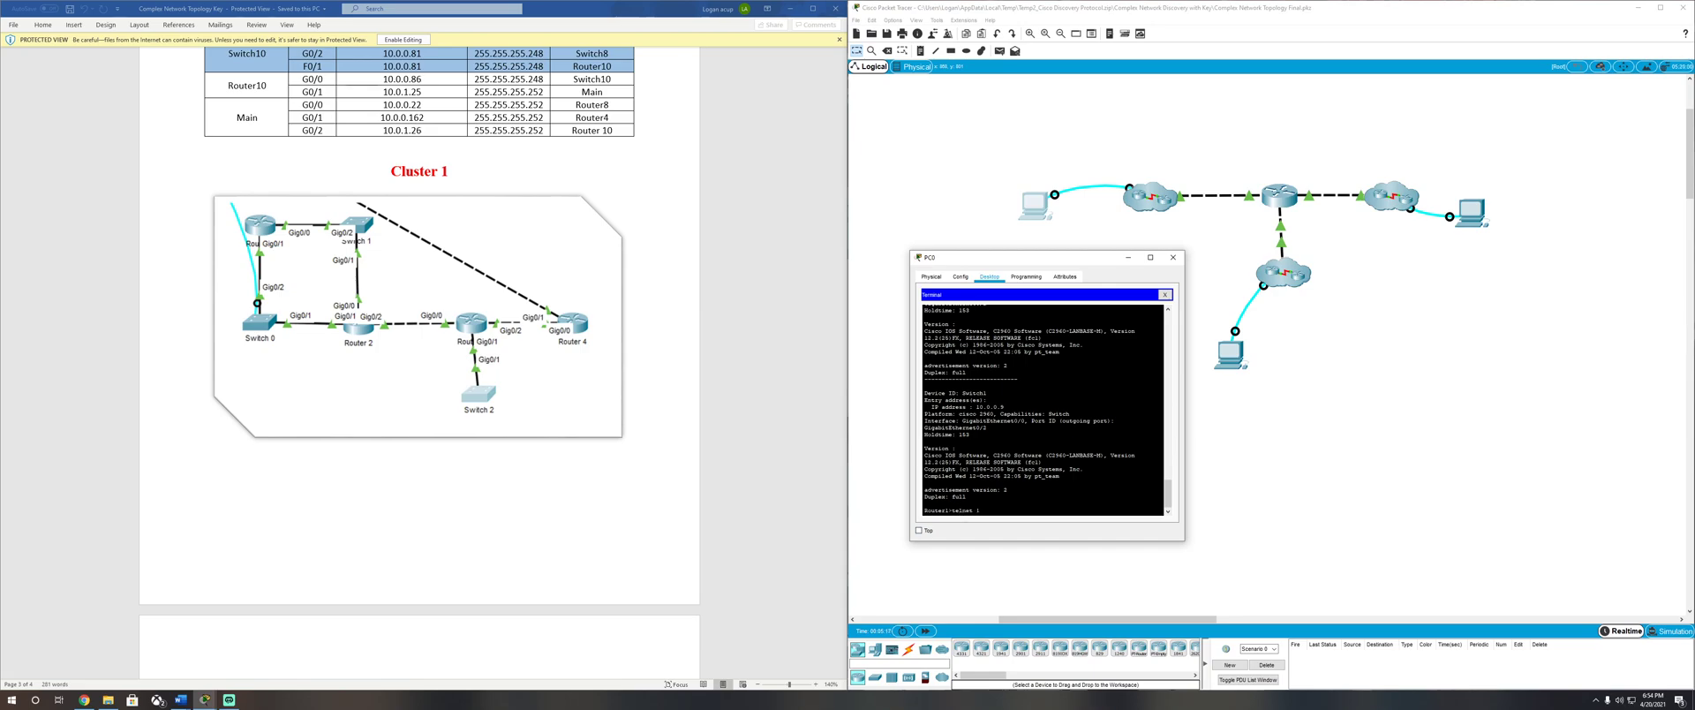
Step: Telnet from Router1 to Switch1 at 10.0.0.9 and log in with the access password
type("0.9")
key("Return")
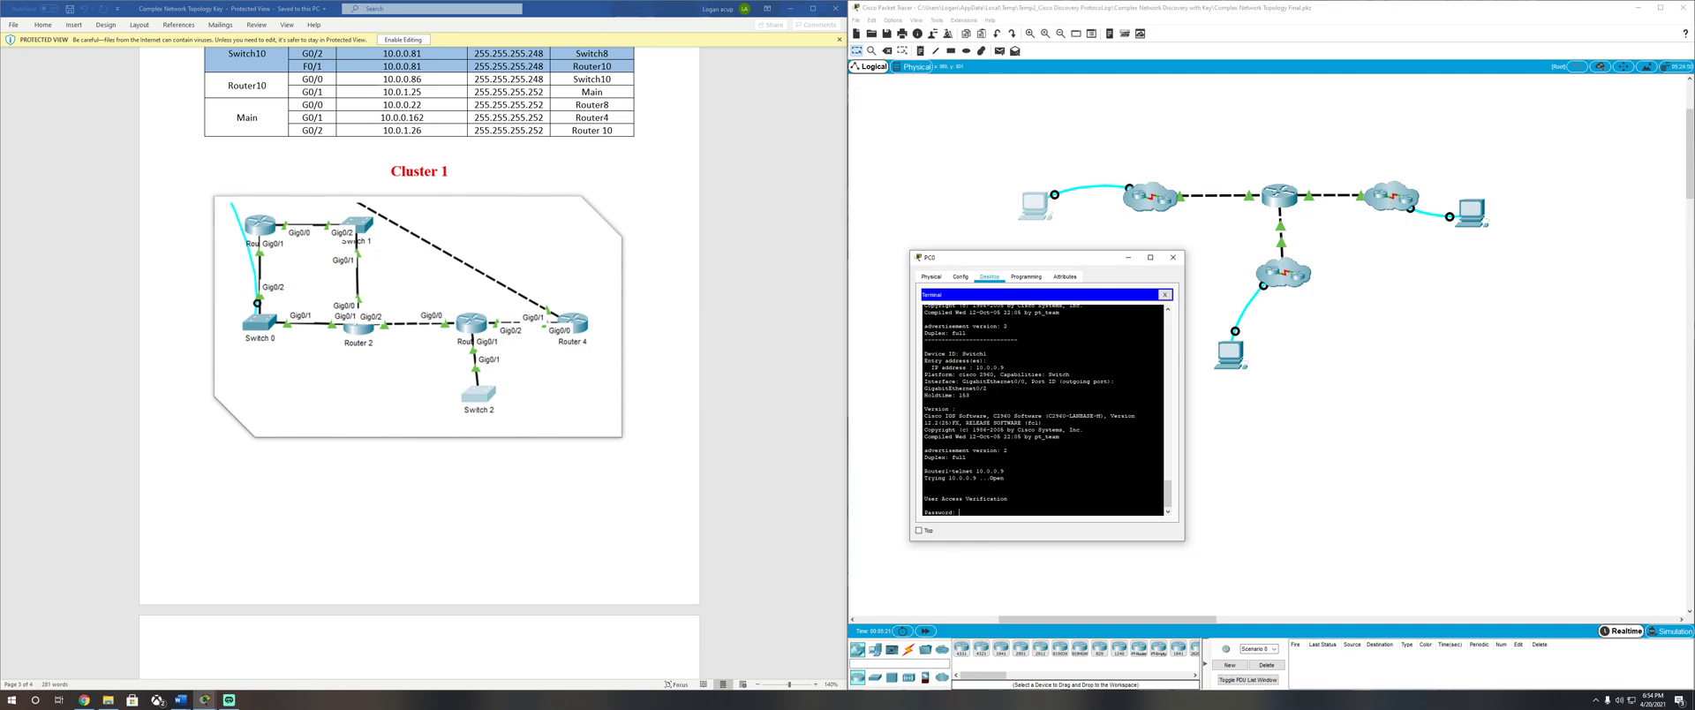
key("Return")
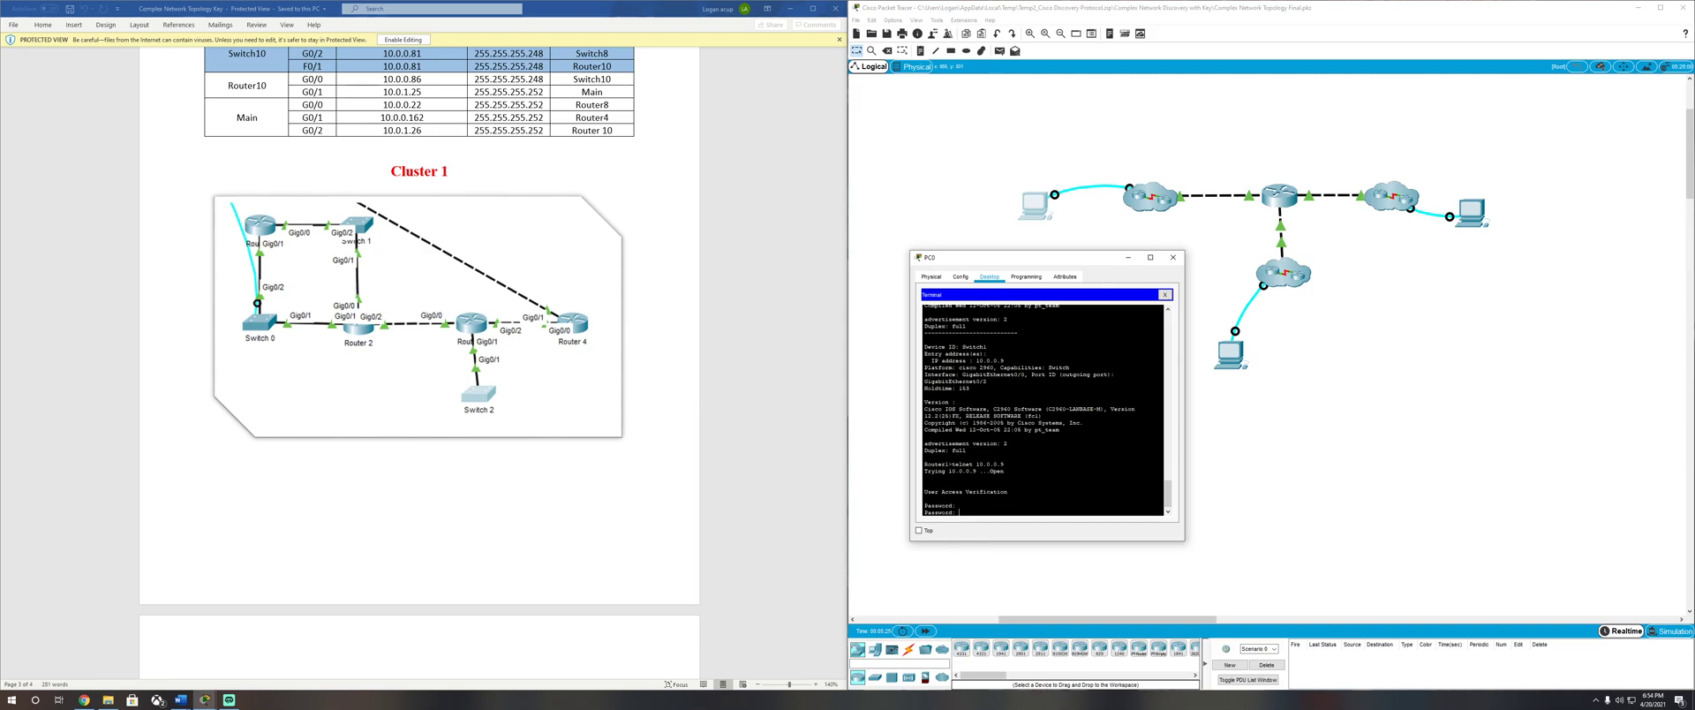
key("Return")
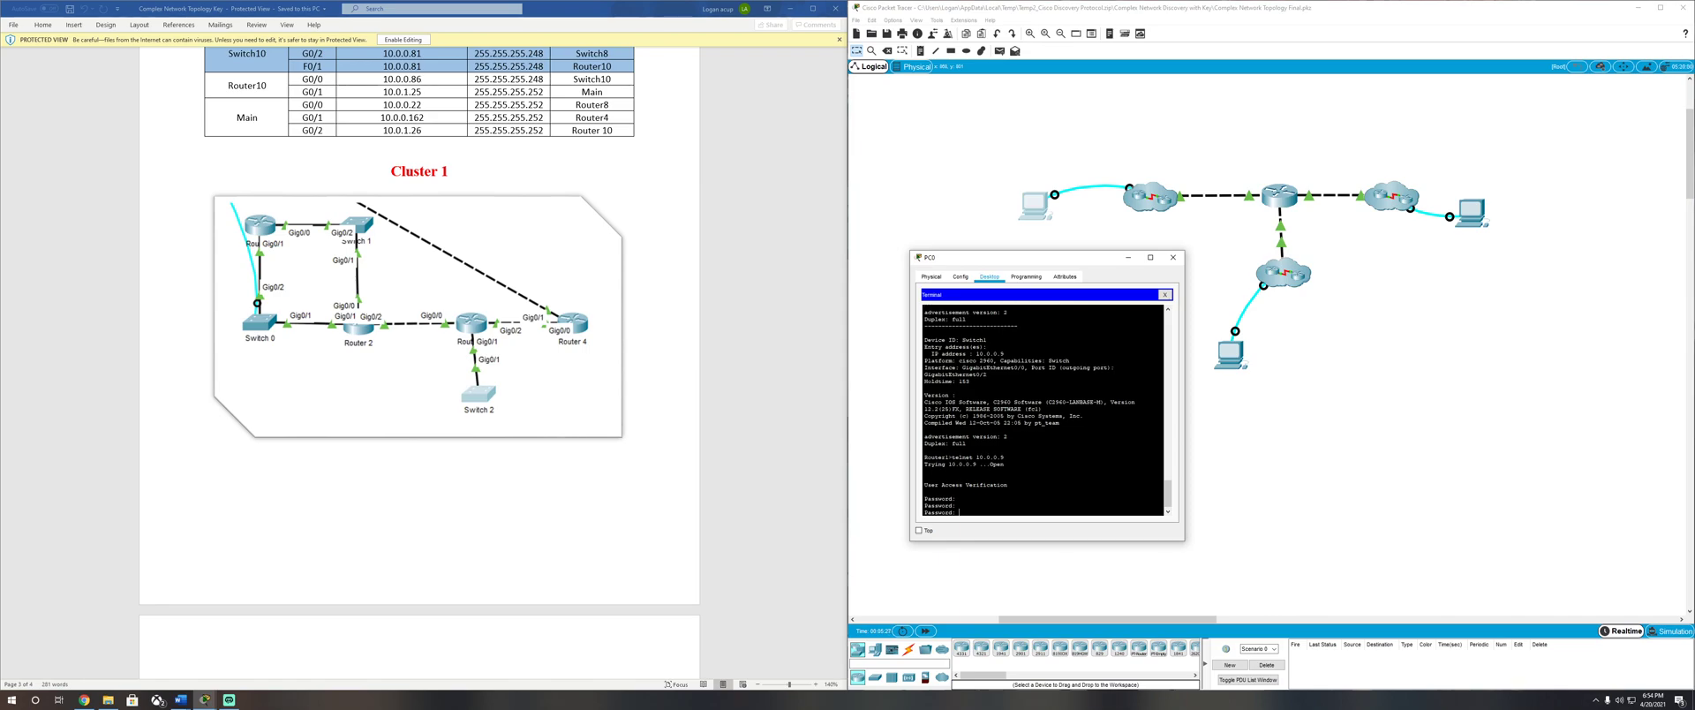
key("Return")
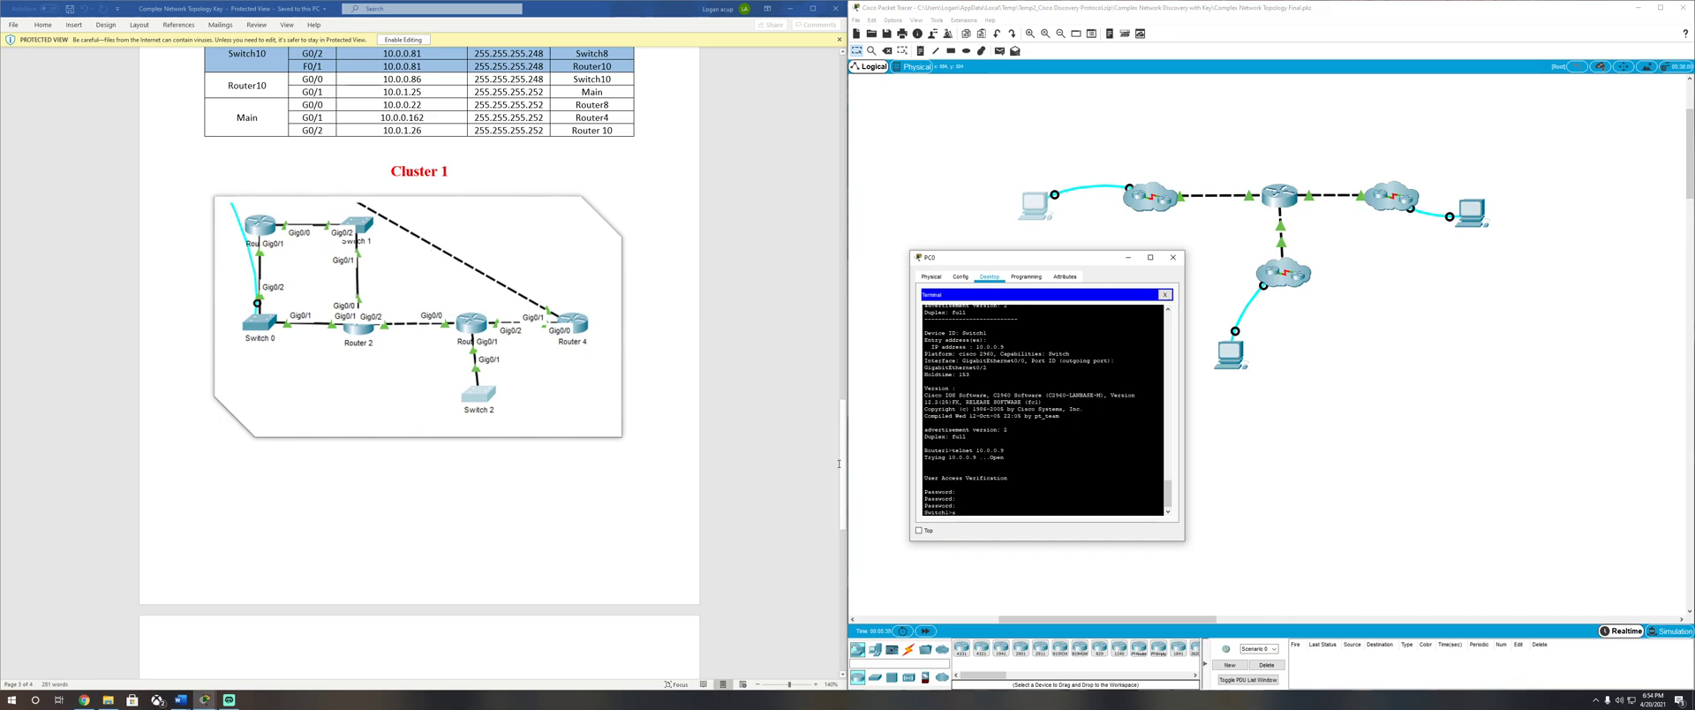
Step: Display Switch1's CDP neighbors and their full details, and review the entry for Router2
type("show cdp n")
key("Tab")
key("Return")
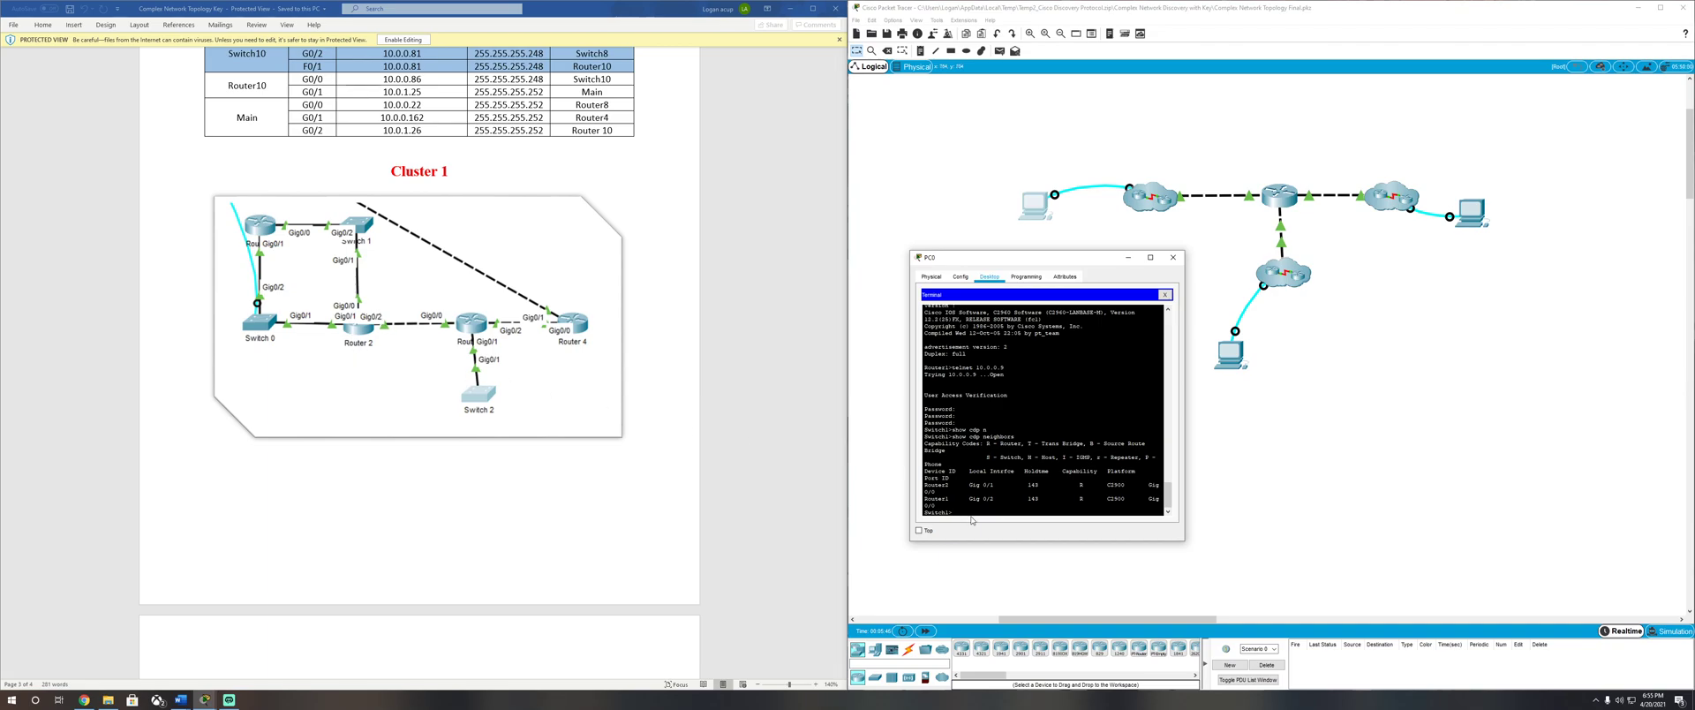
type("show cdp neighbors detail")
key("Return")
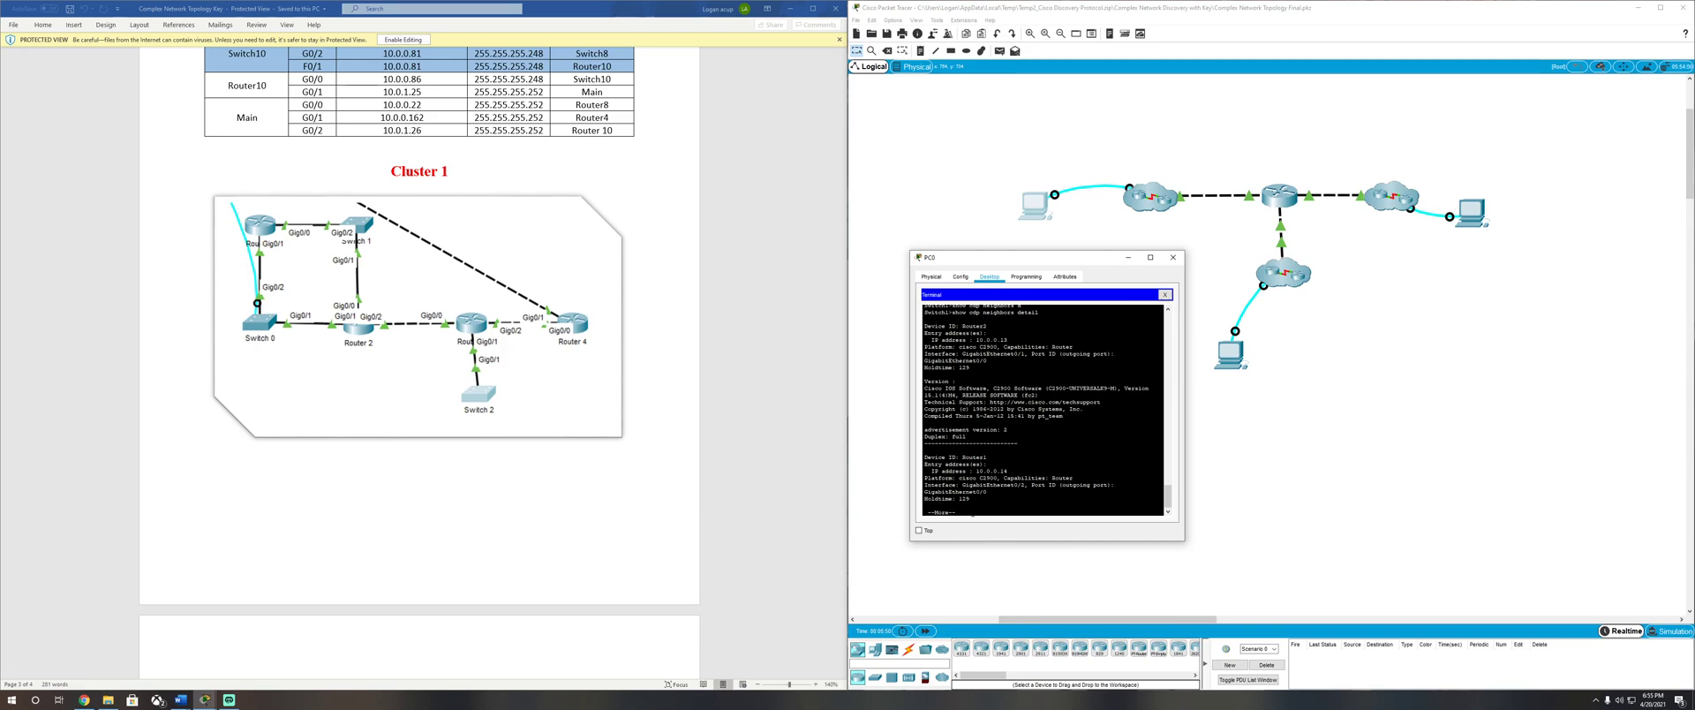
key("space")
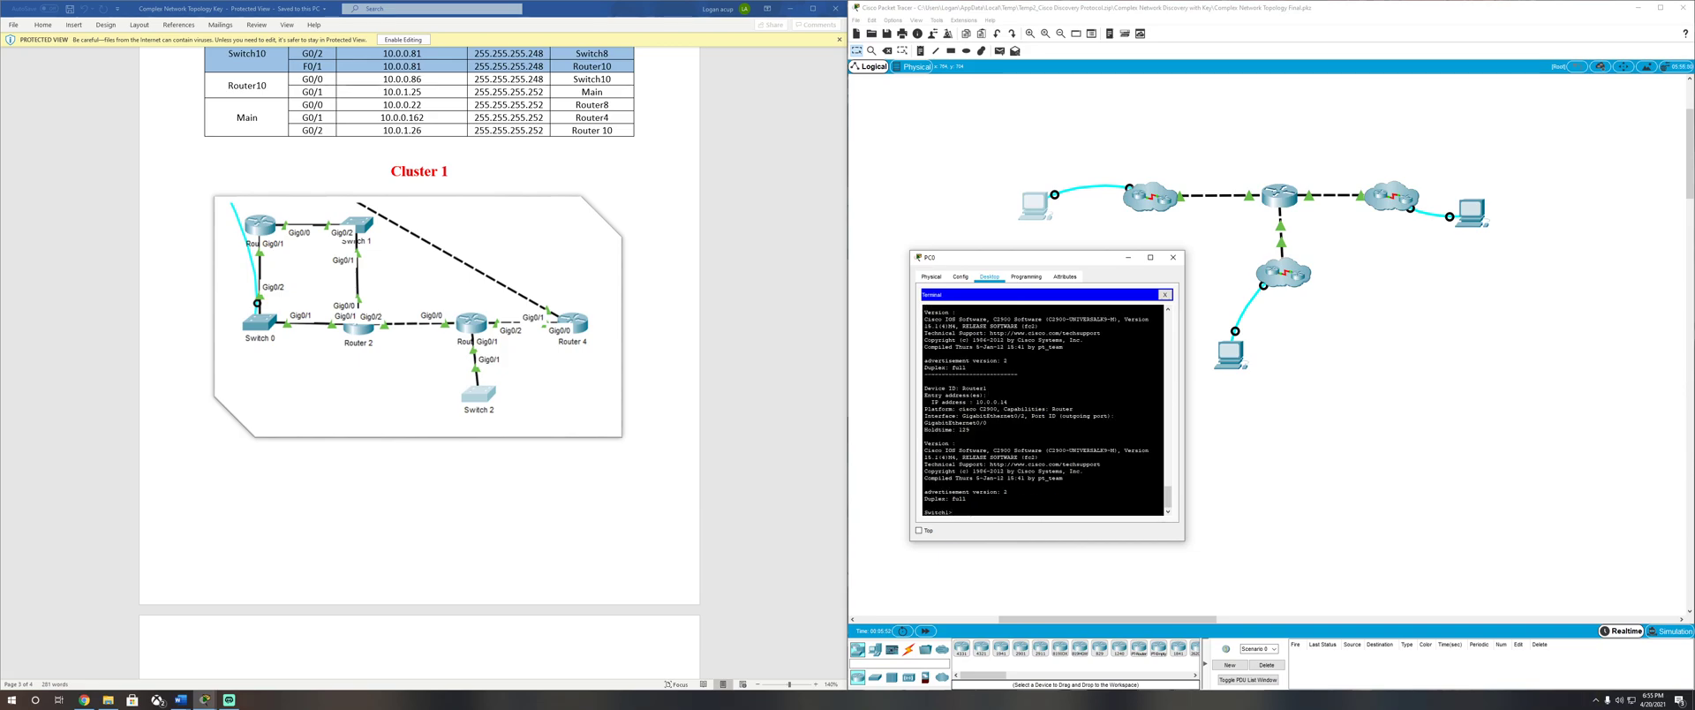
scroll(1042, 410, "up", 5)
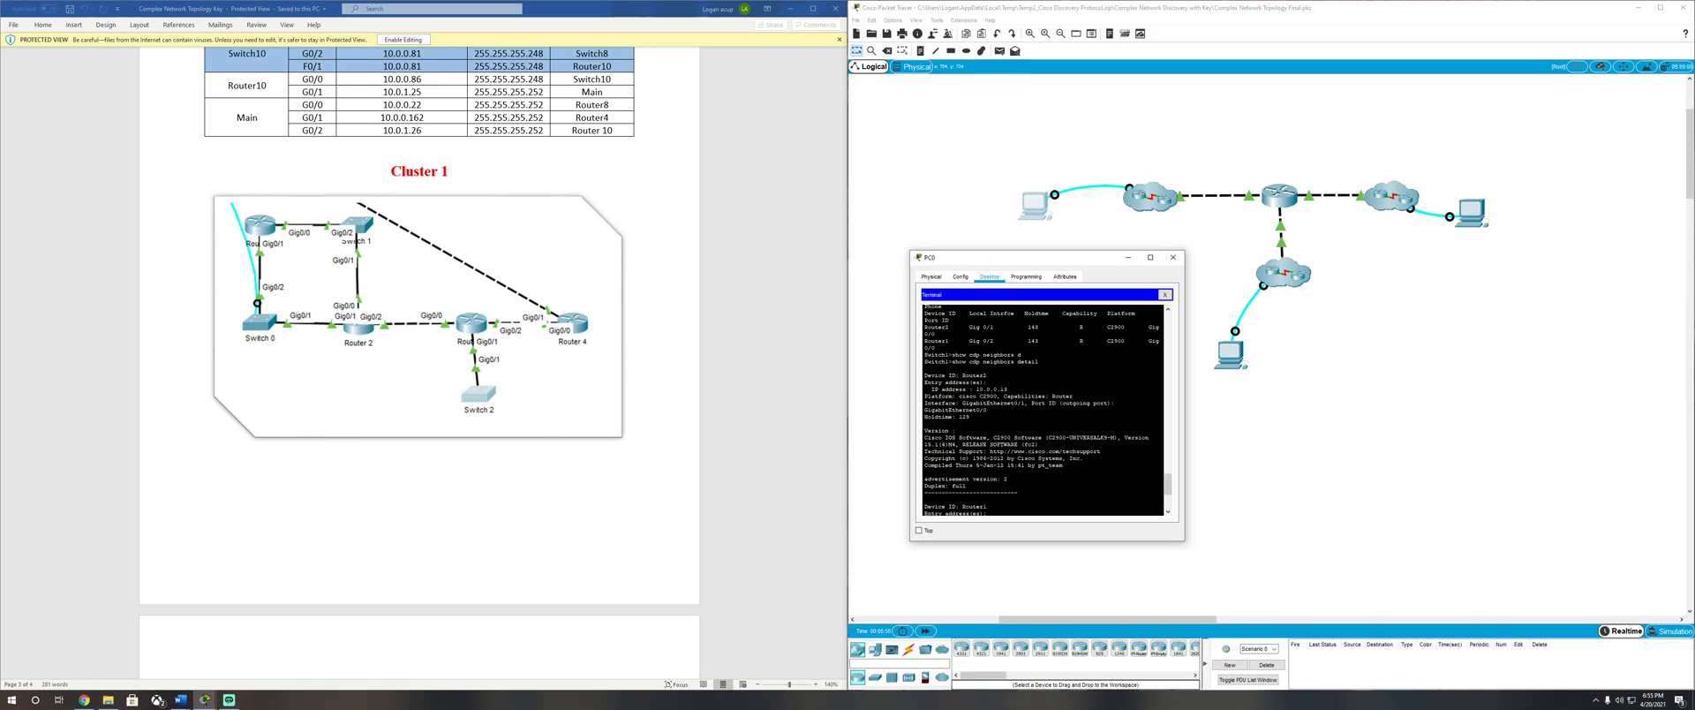
Step: Check Switch1's neighbor details against the answer key, then telnet to Router2 at 10.0.0.13 and log in with the access password
scroll(1042, 411, "down", 1)
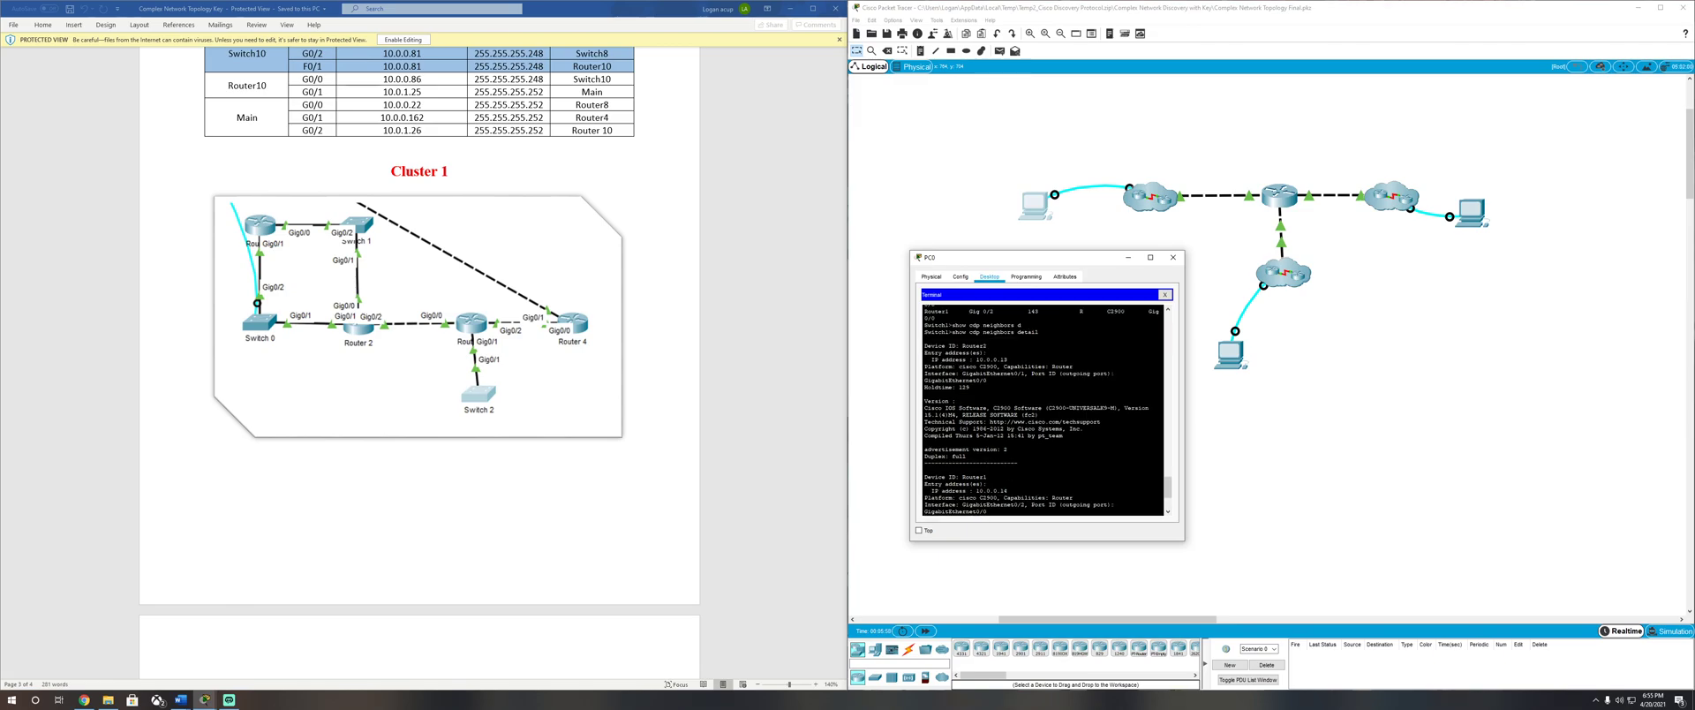
scroll(525, 372, "up", 10)
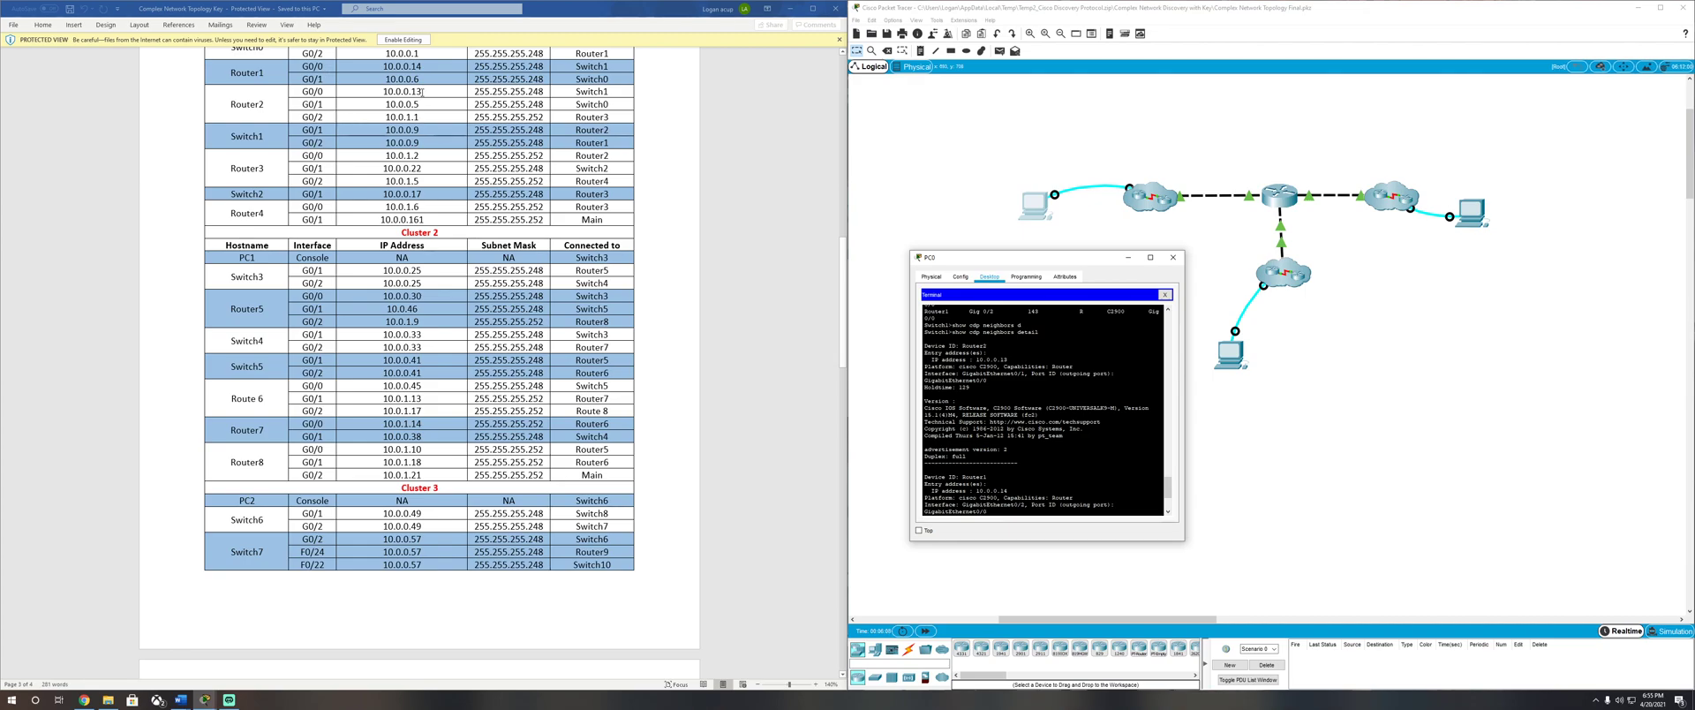
scroll(422, 92, "down", 10)
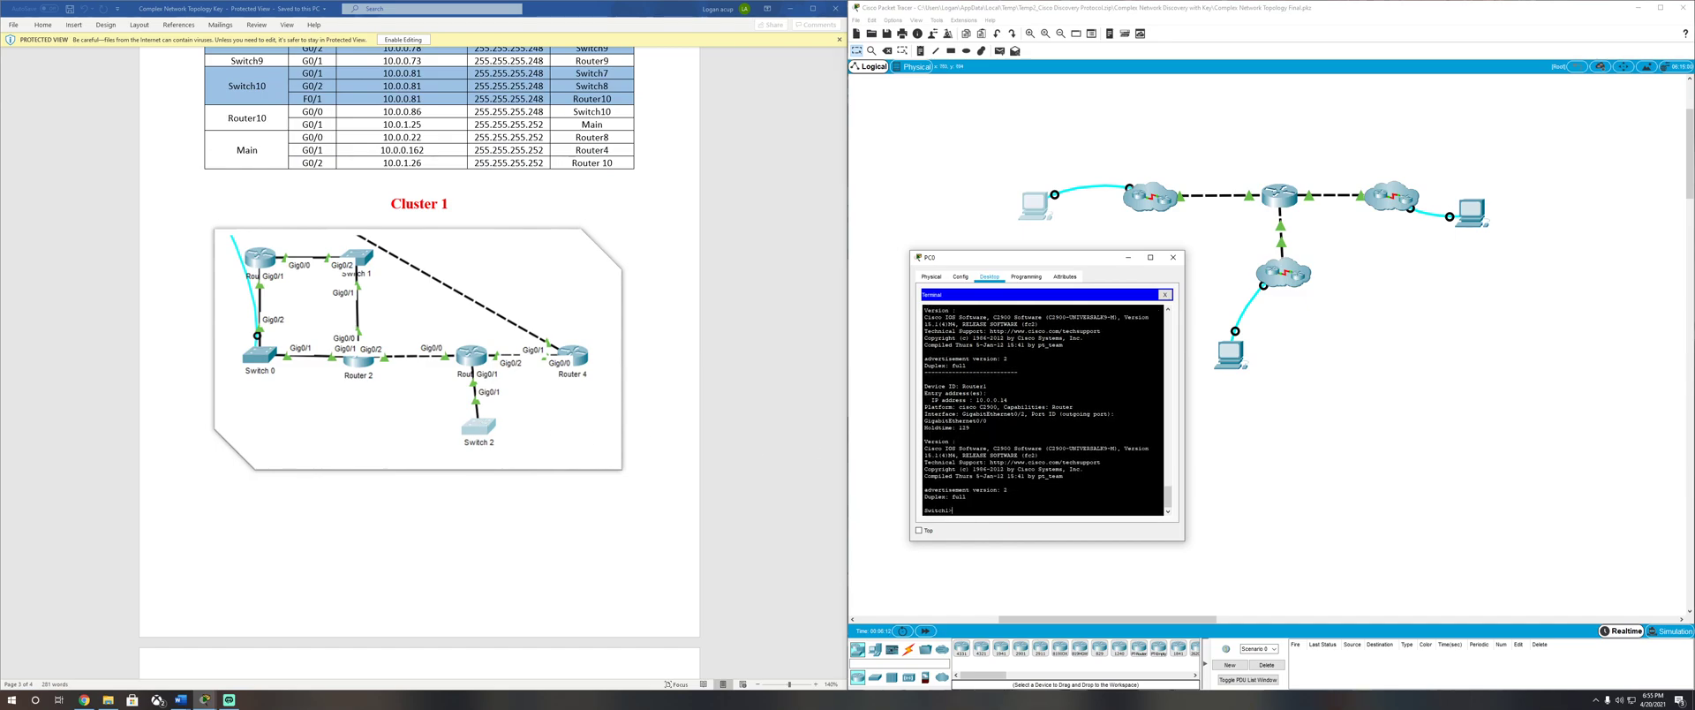
type("lnet")
type("10.0.0.13")
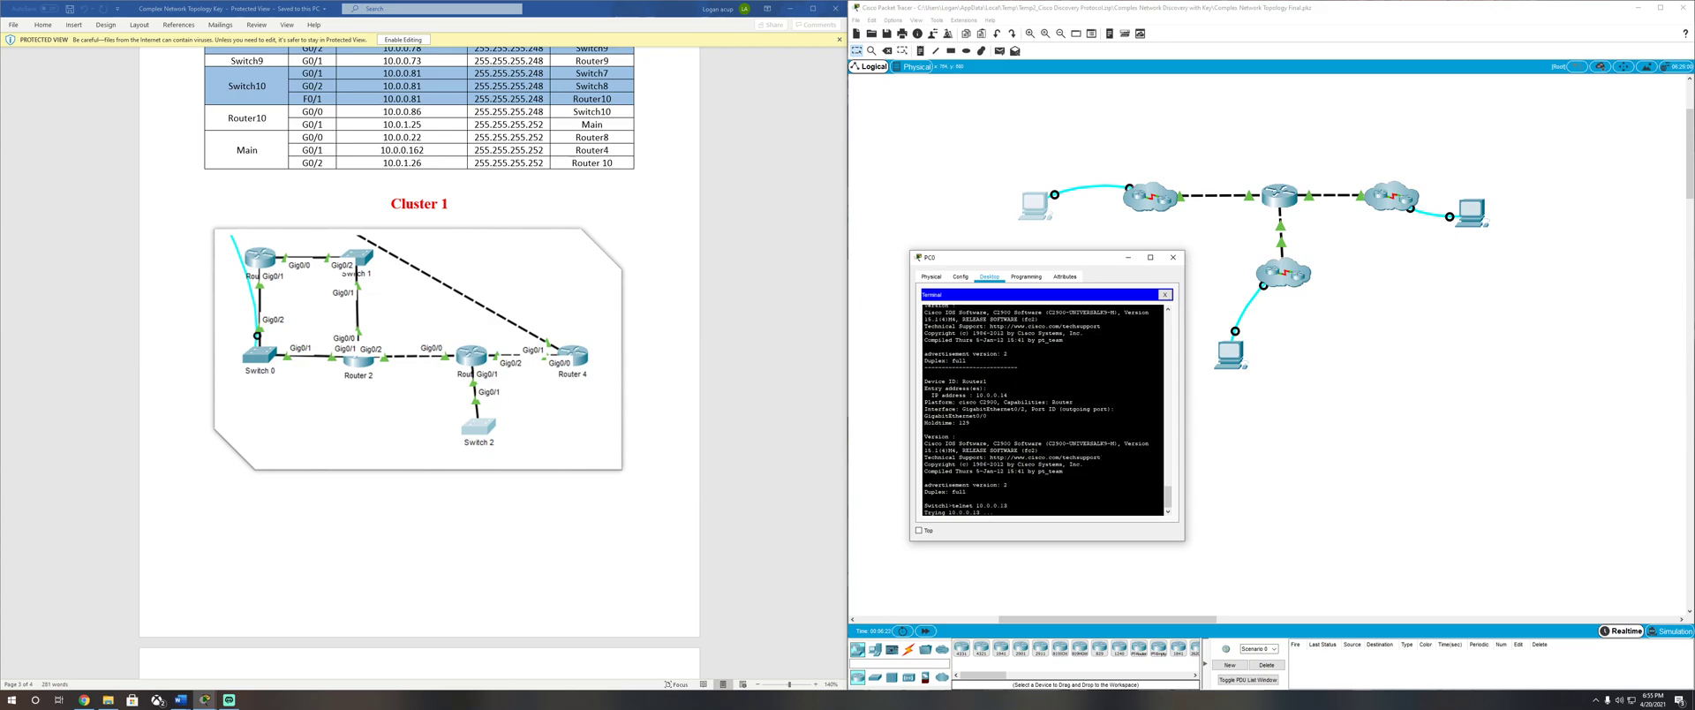
key("Return")
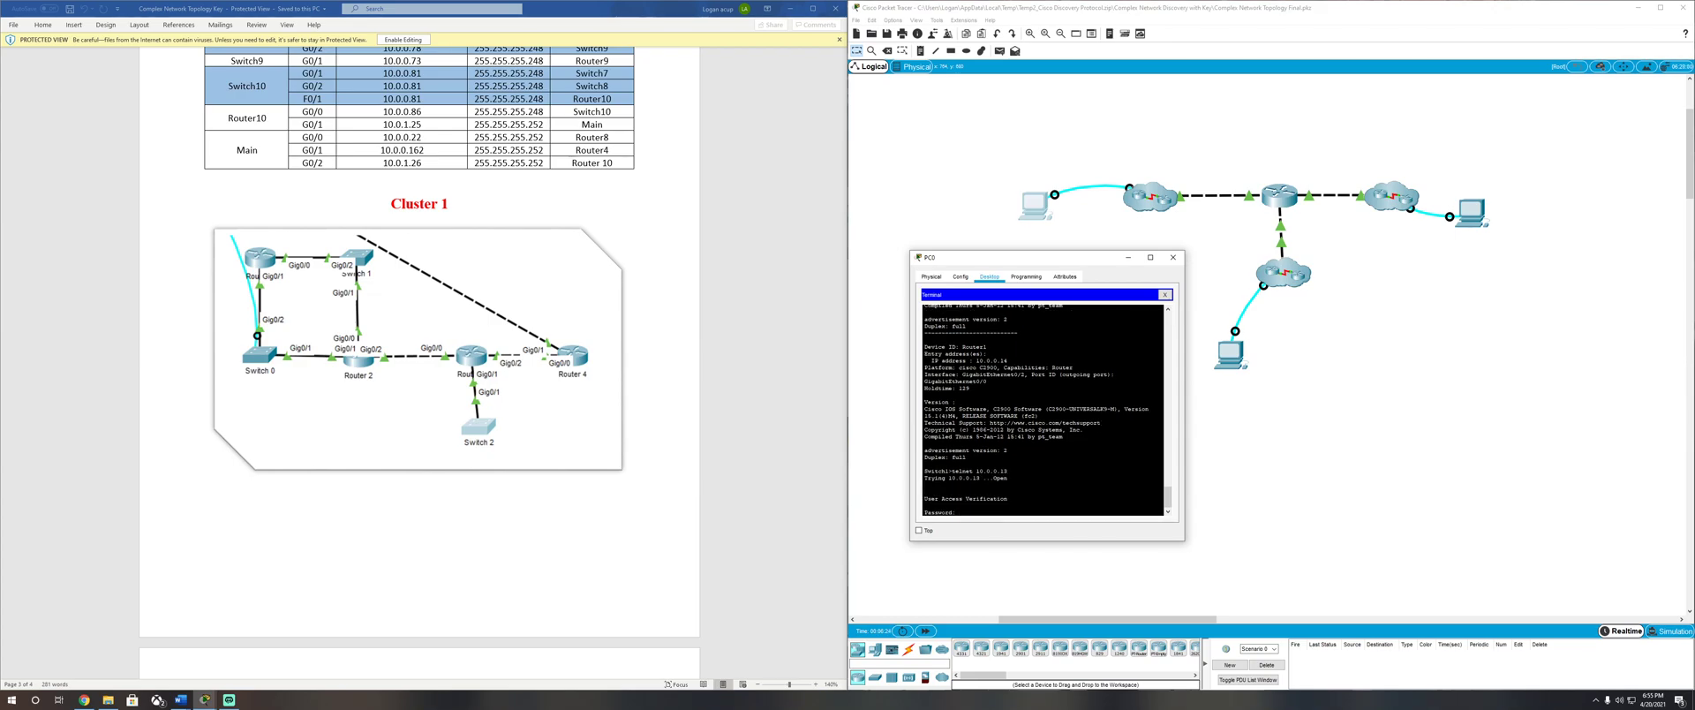
key("Return")
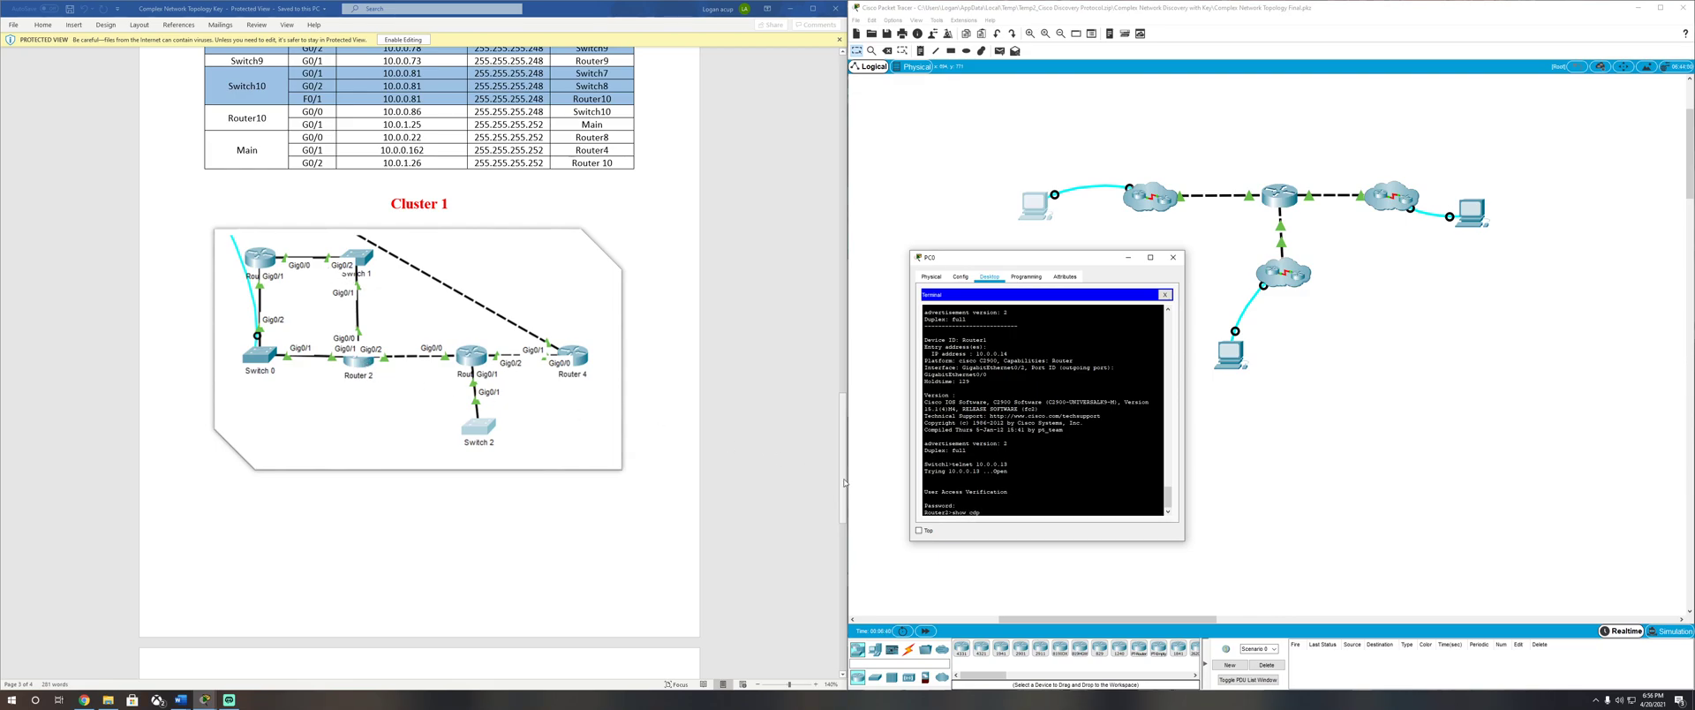
Step: Display Router2's CDP neighbors, followed by their full details
type("n")
key("Tab")
key("Return")
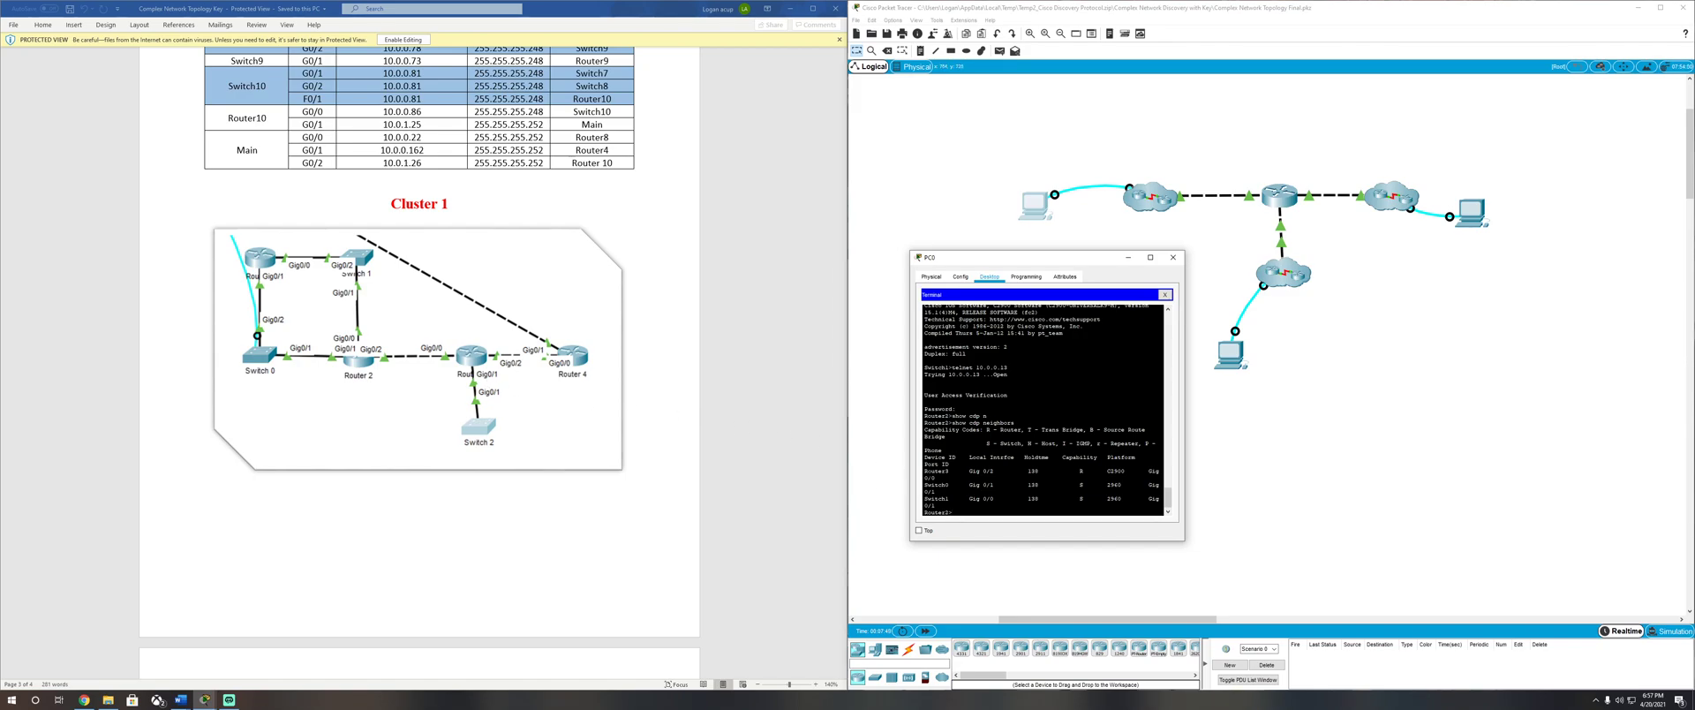
key("Up")
type("detail")
key("Return")
key("space")
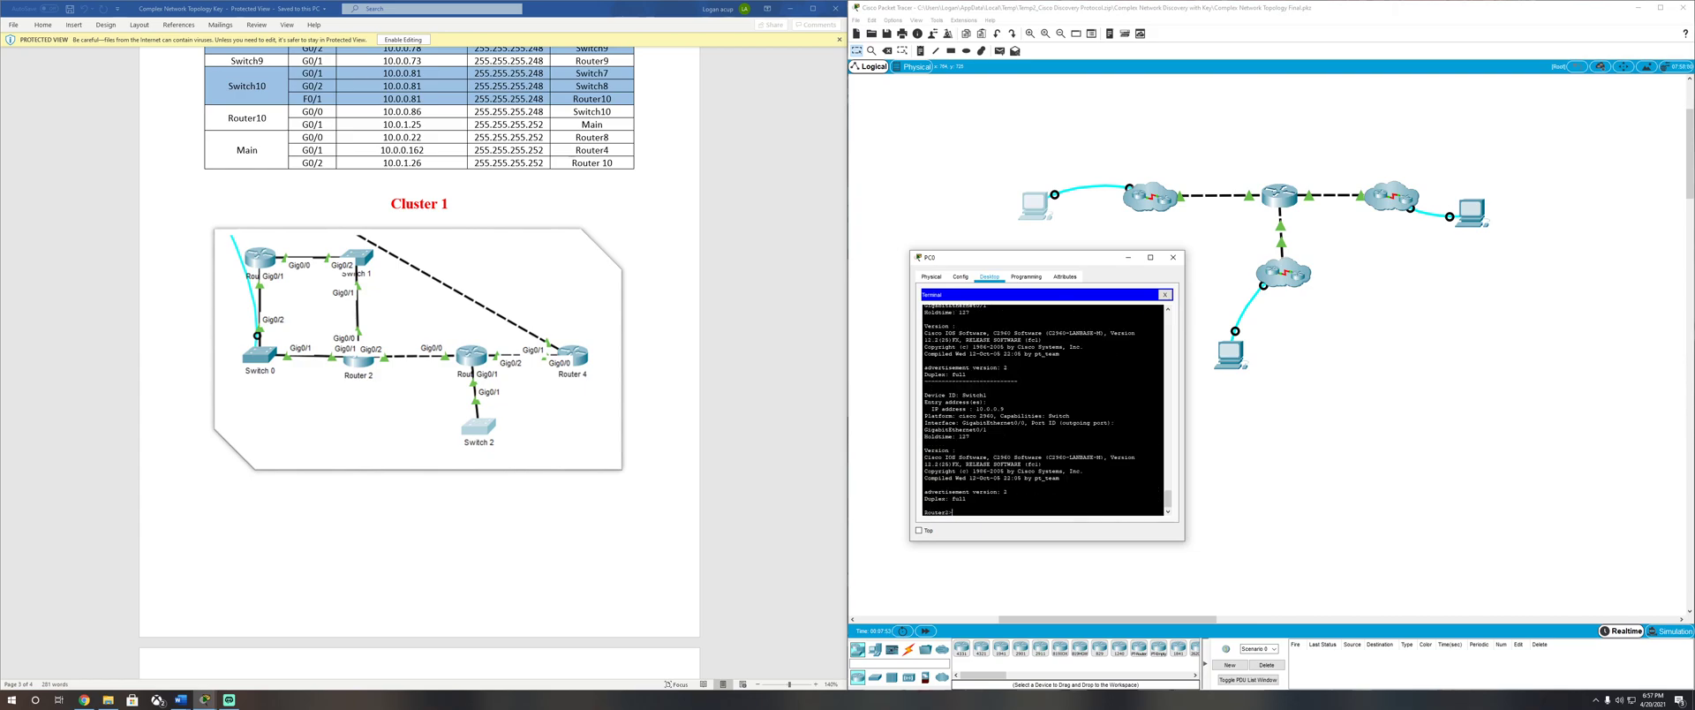
Step: Find Router3's address in Router2's neighbor details, telnet to it at 10.0.1.2 and log in with the access password
scroll(1042, 411, "up", 5)
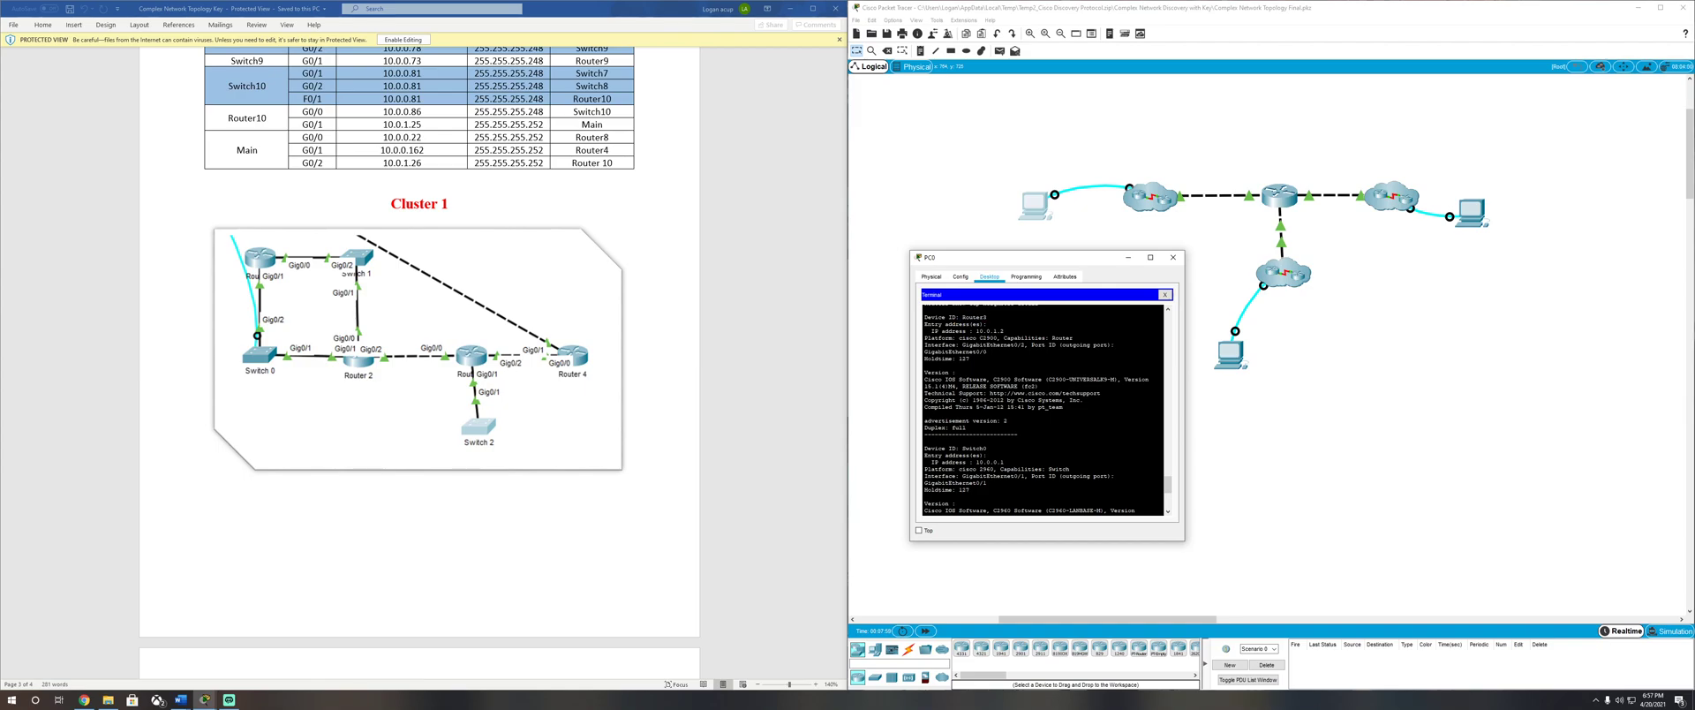
left_click_drag(975, 330, 1003, 330)
scroll(1042, 410, "down", 8)
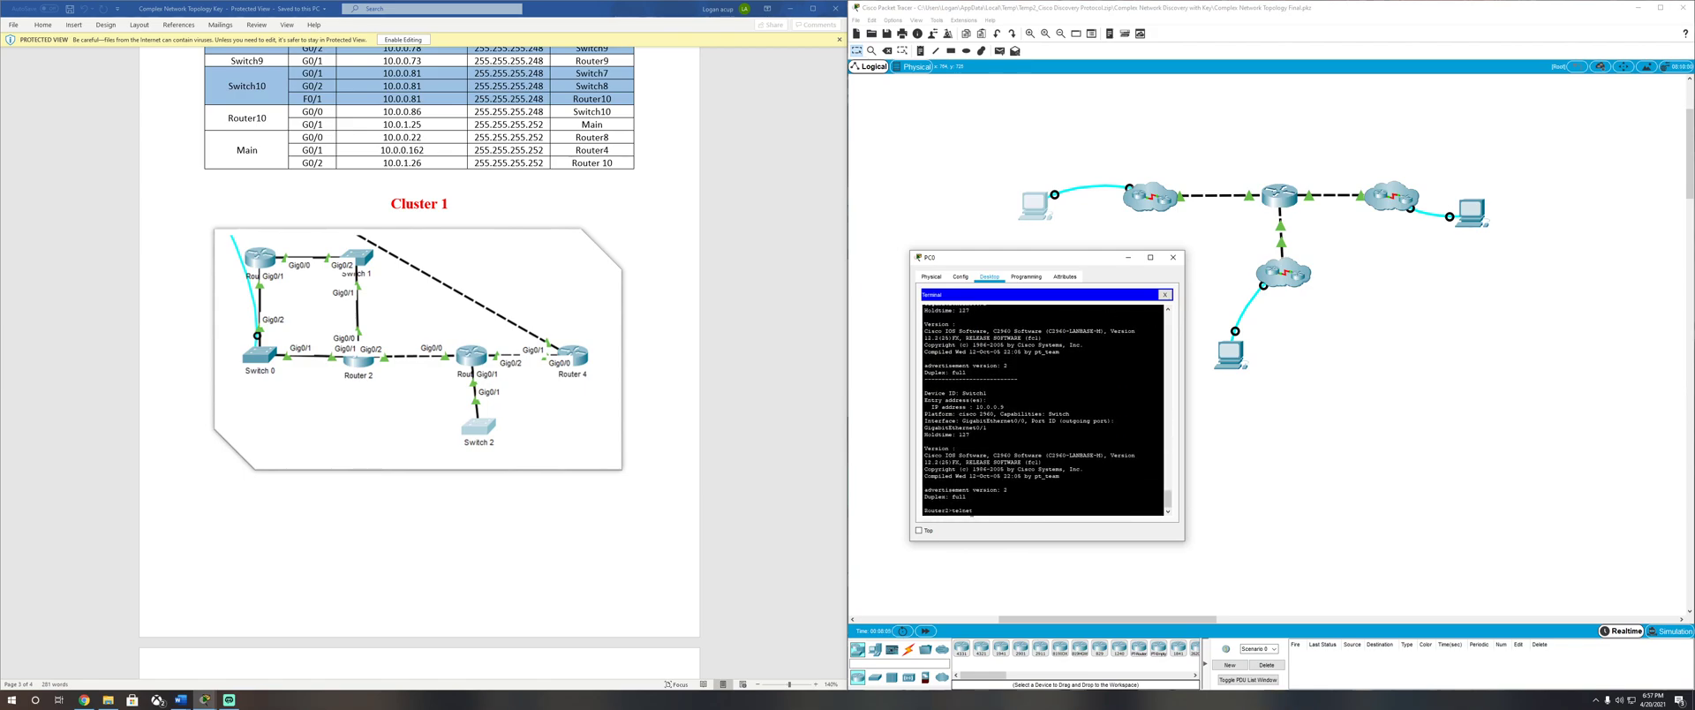
type("1.2")
key("Return")
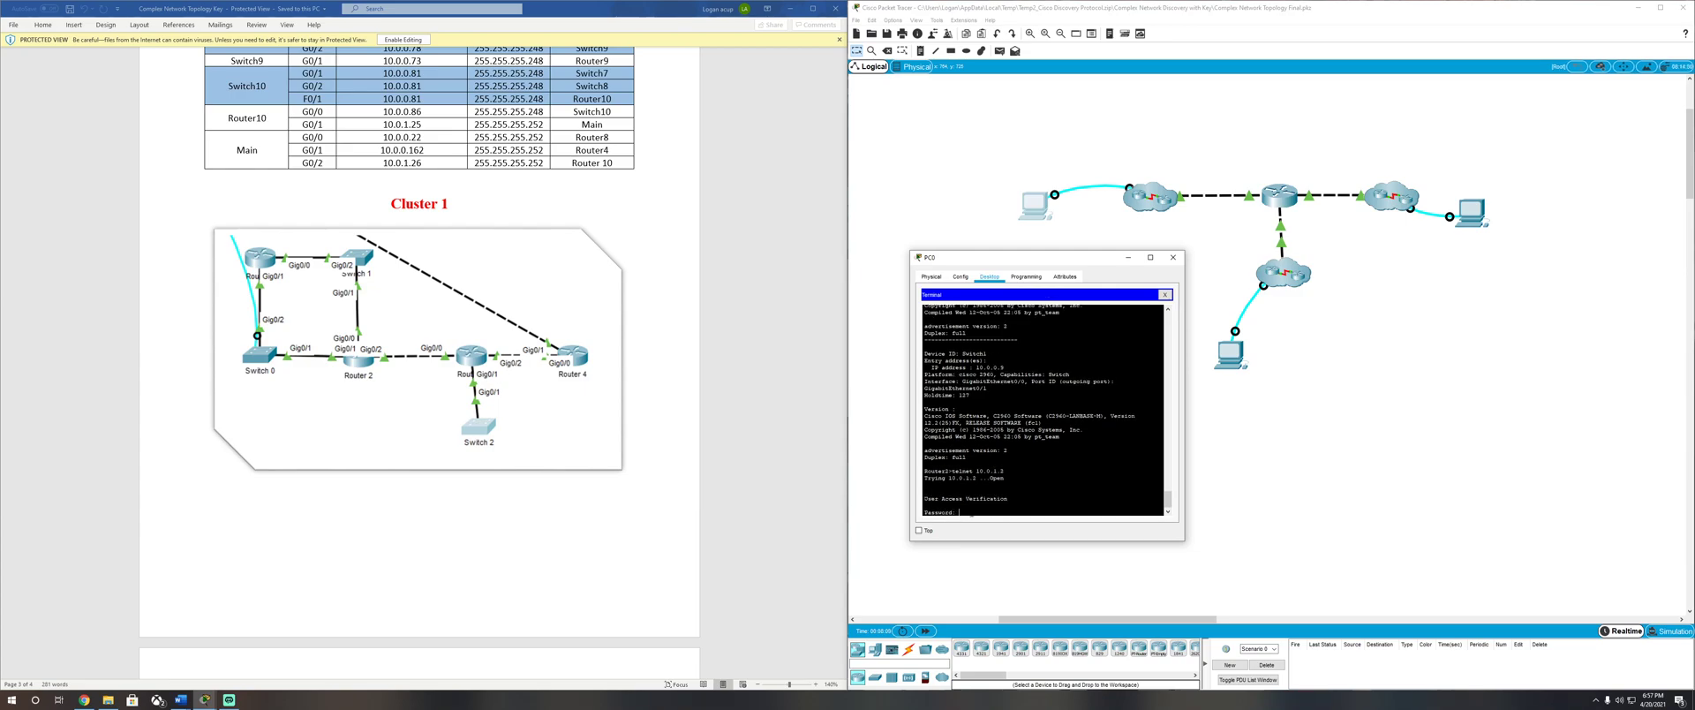
key("Return")
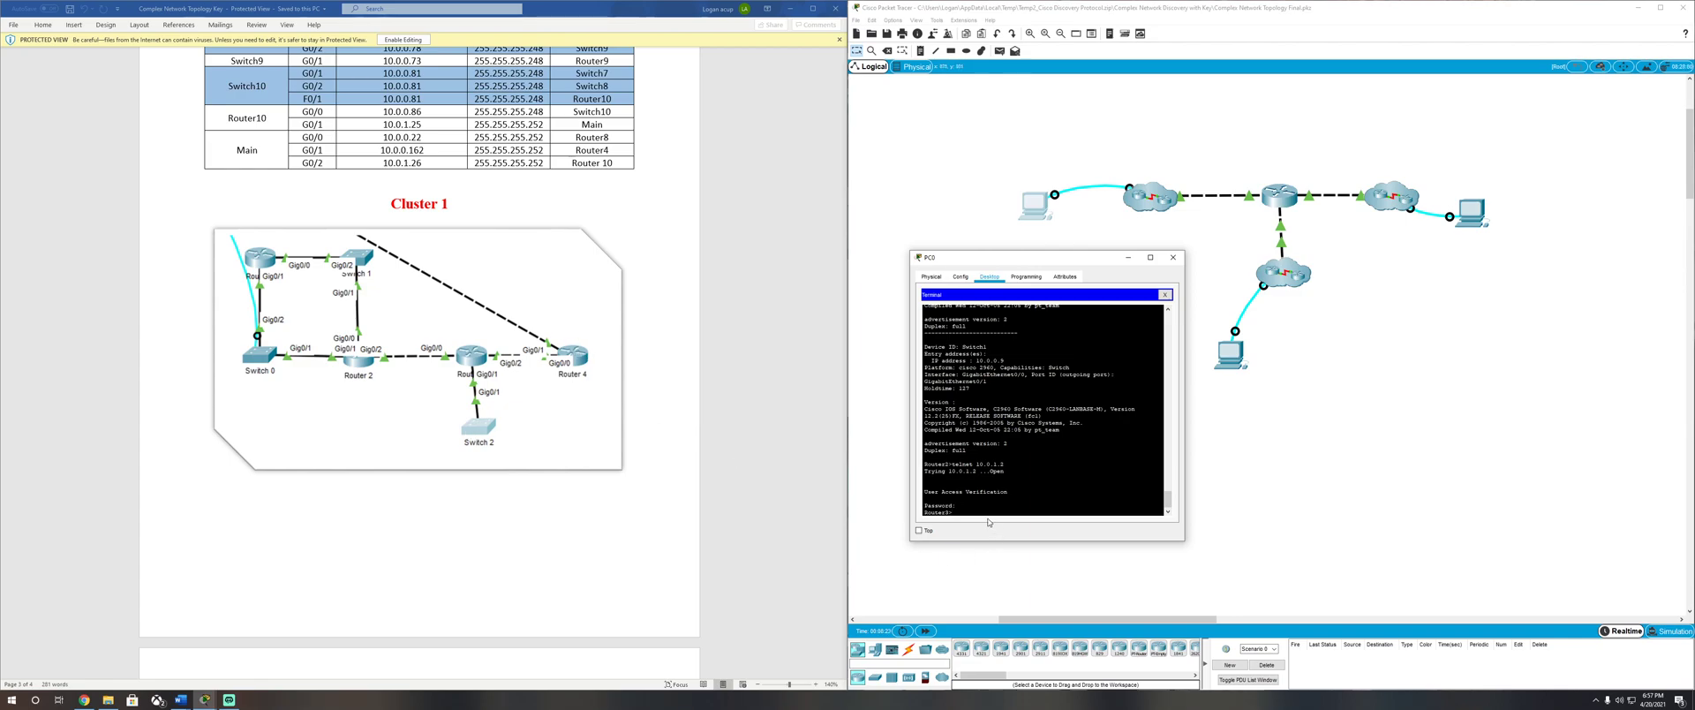
Step: Display the full details of Router3's CDP neighbors with show cdp neighbors detail
type("e")
type(" n")
key("Tab")
type("d")
key("Tab")
key("Return")
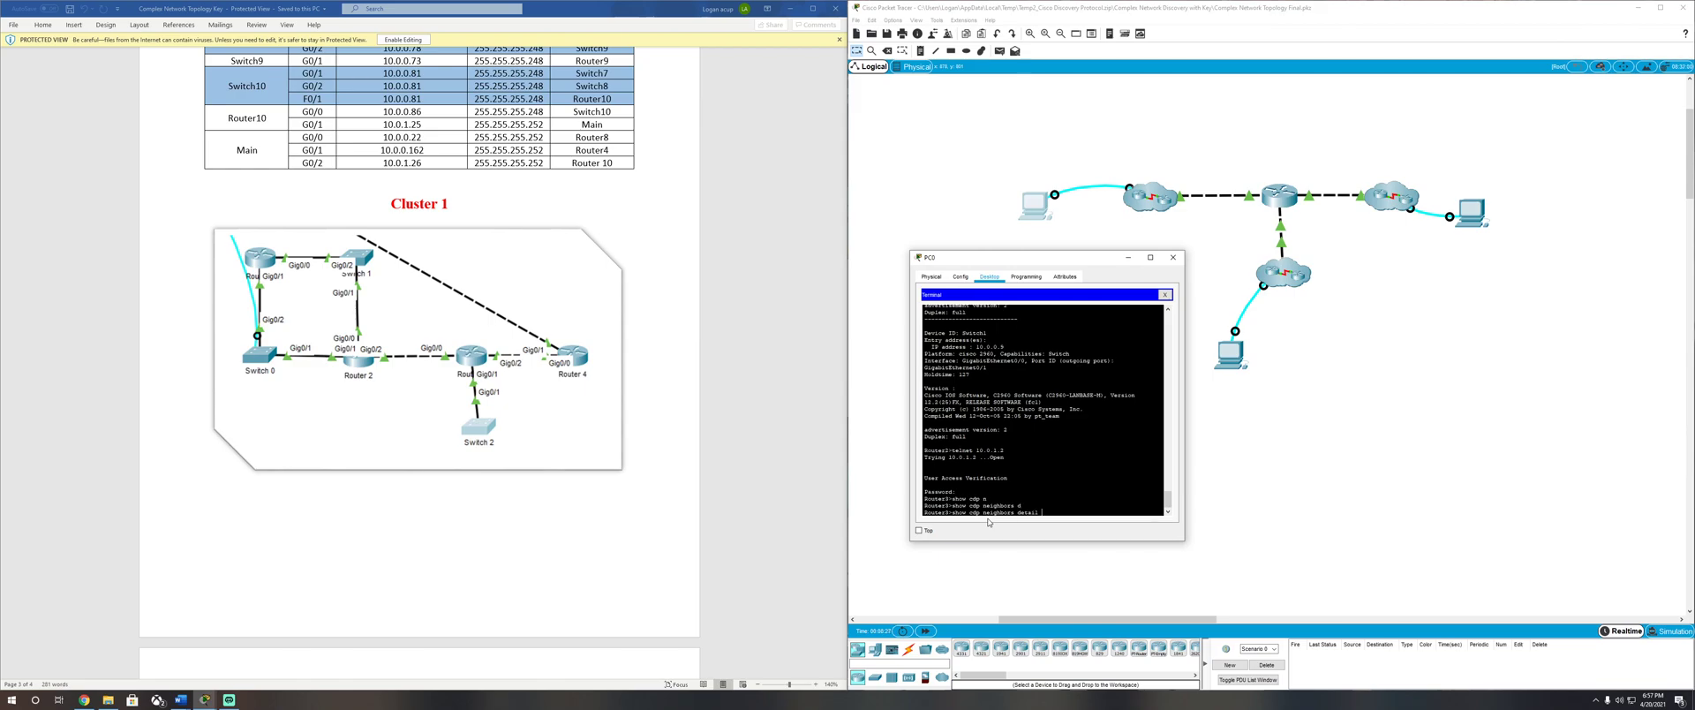
key("space")
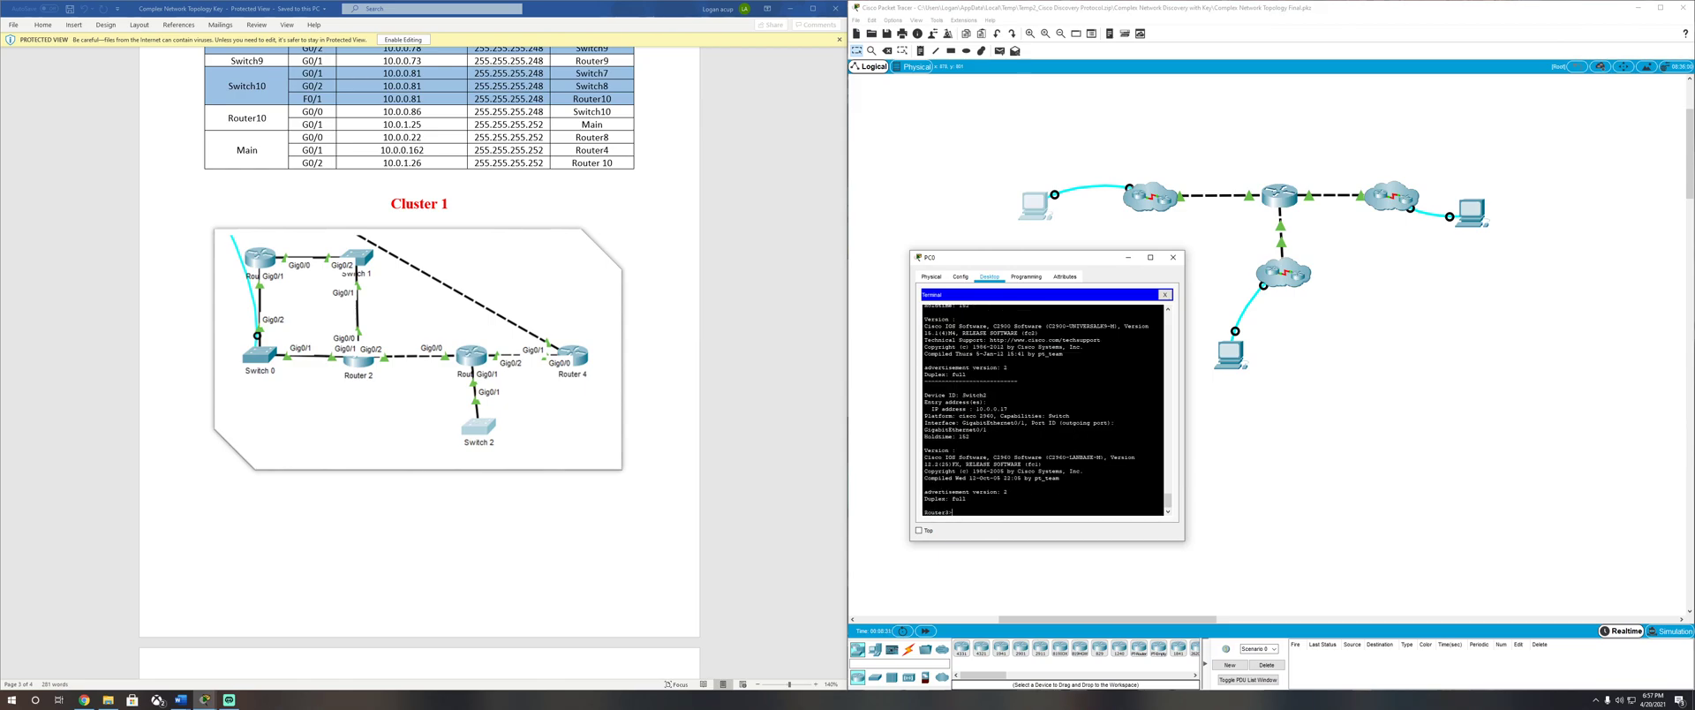
Step: Review Router3's neighbor details for the device names, IP addresses and interfaces of Switch2, Router4 and Router2
left_click_drag(962, 395, 987, 395)
scroll(988, 394, "up", 3)
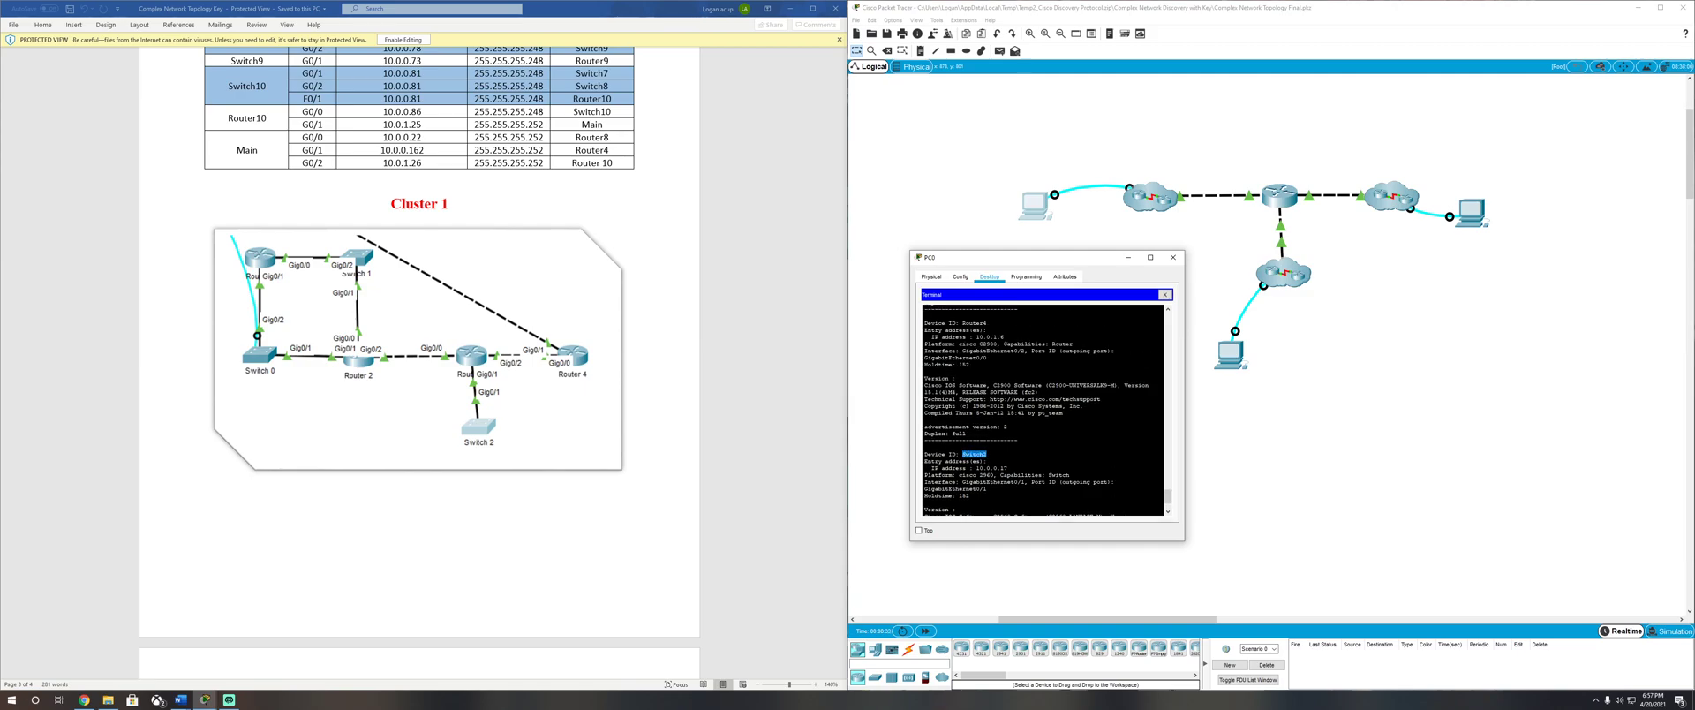
left_click_drag(962, 324, 988, 323)
scroll(987, 323, "up", 3)
scroll(1042, 411, "up", 5)
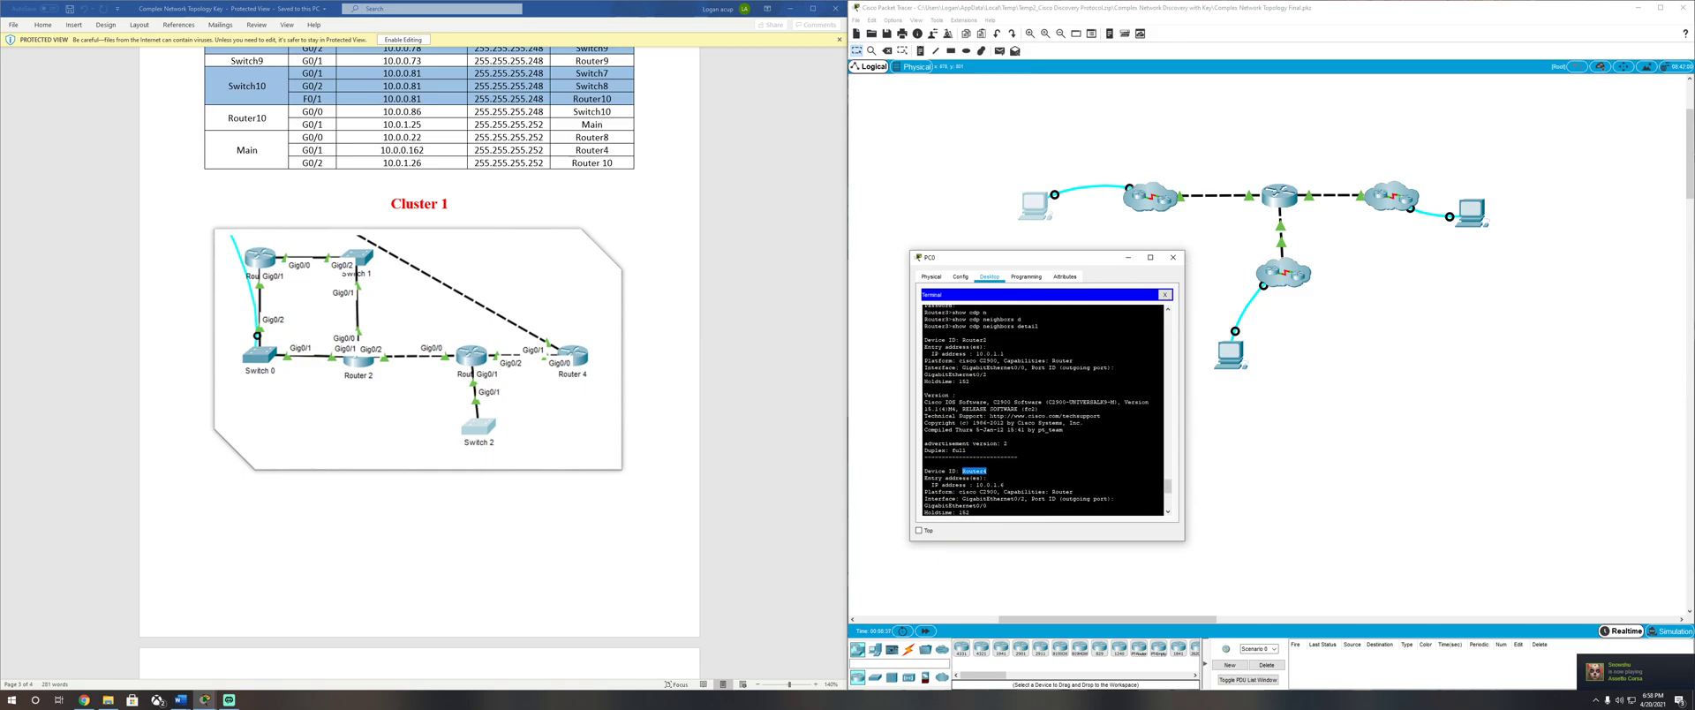
left_click_drag(961, 339, 985, 339)
left_click(987, 341)
left_click_drag(982, 353, 998, 354)
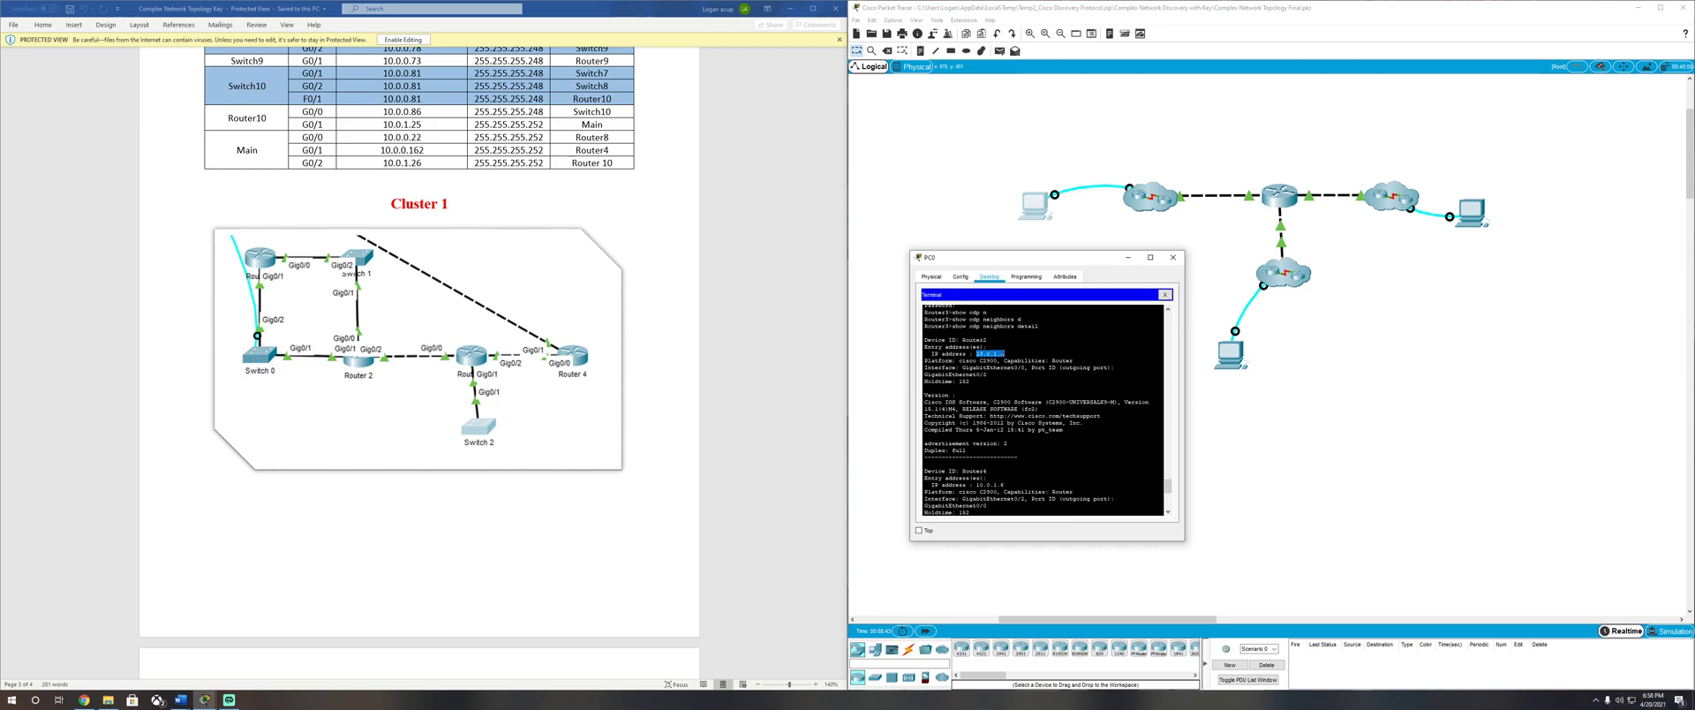
left_click(1005, 354)
left_click_drag(983, 354, 1004, 353)
left_click(1004, 353)
scroll(970, 382, "down", 1)
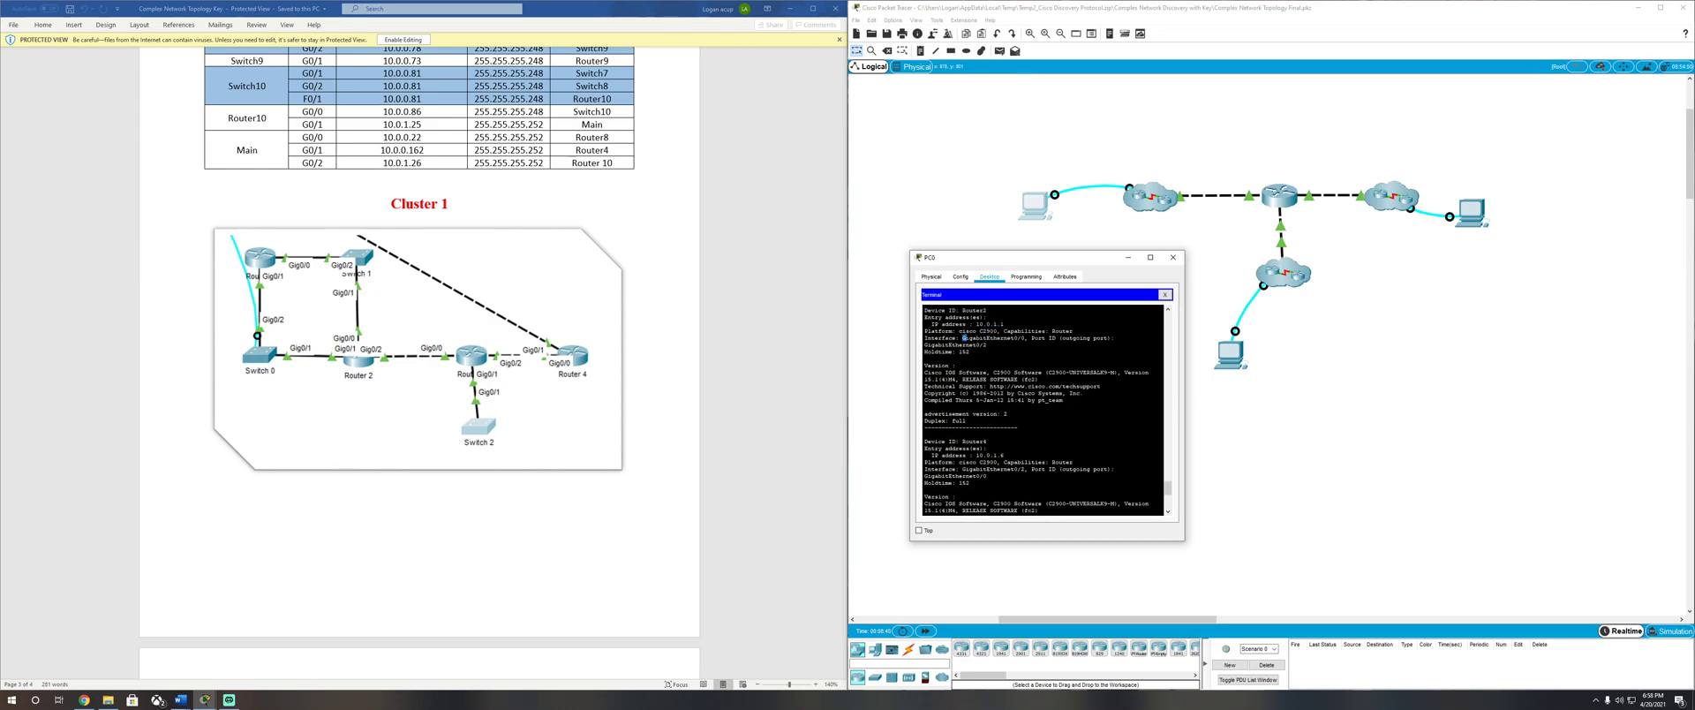
left_click_drag(965, 337, 1025, 339)
left_click(1025, 380)
Step: Telnet from Router3 to Switch2 at 10.0.0.17 and log in with the access password
scroll(1025, 379, "down", 3)
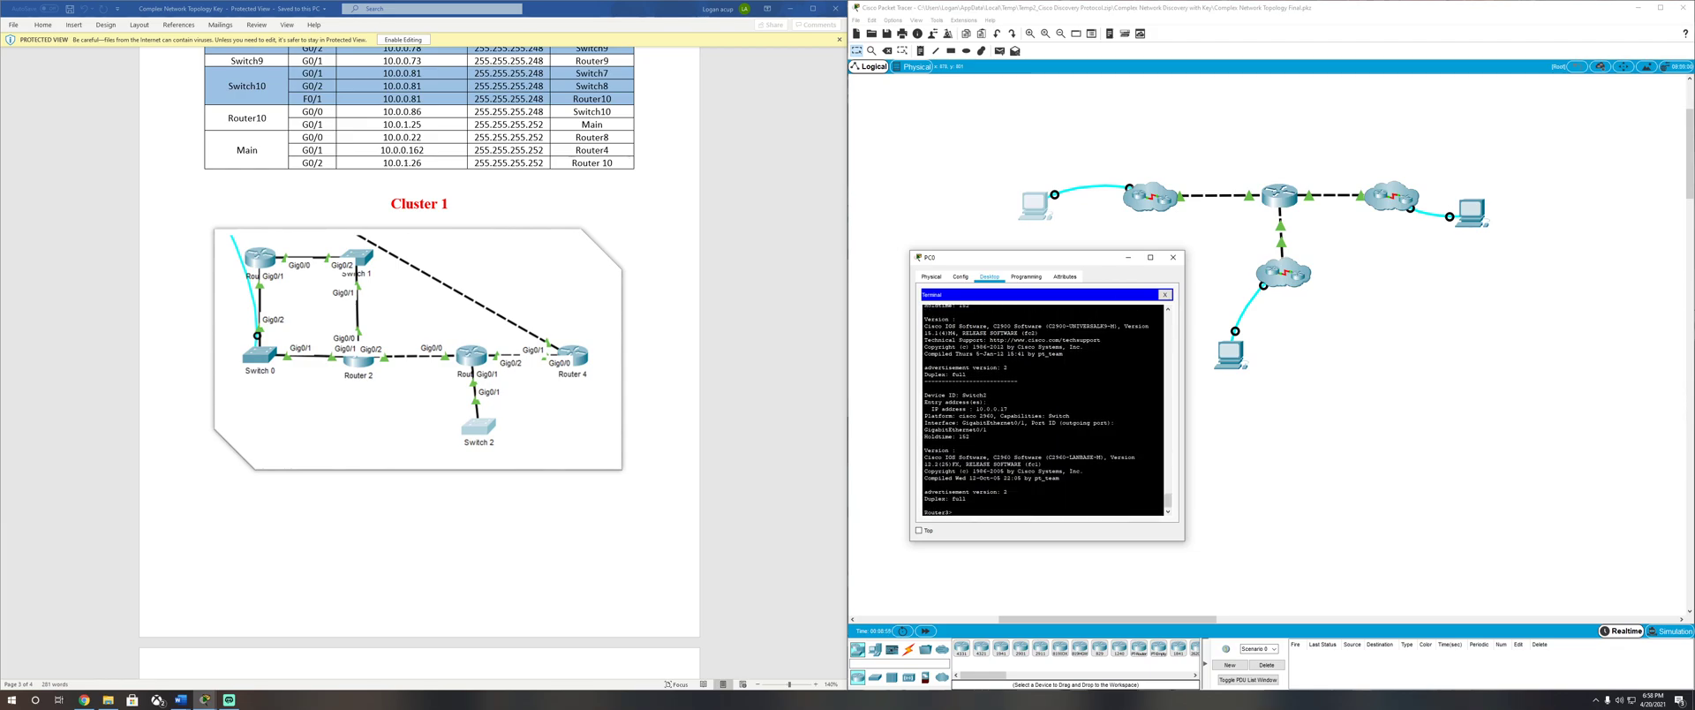
scroll(1025, 380, "down", 1)
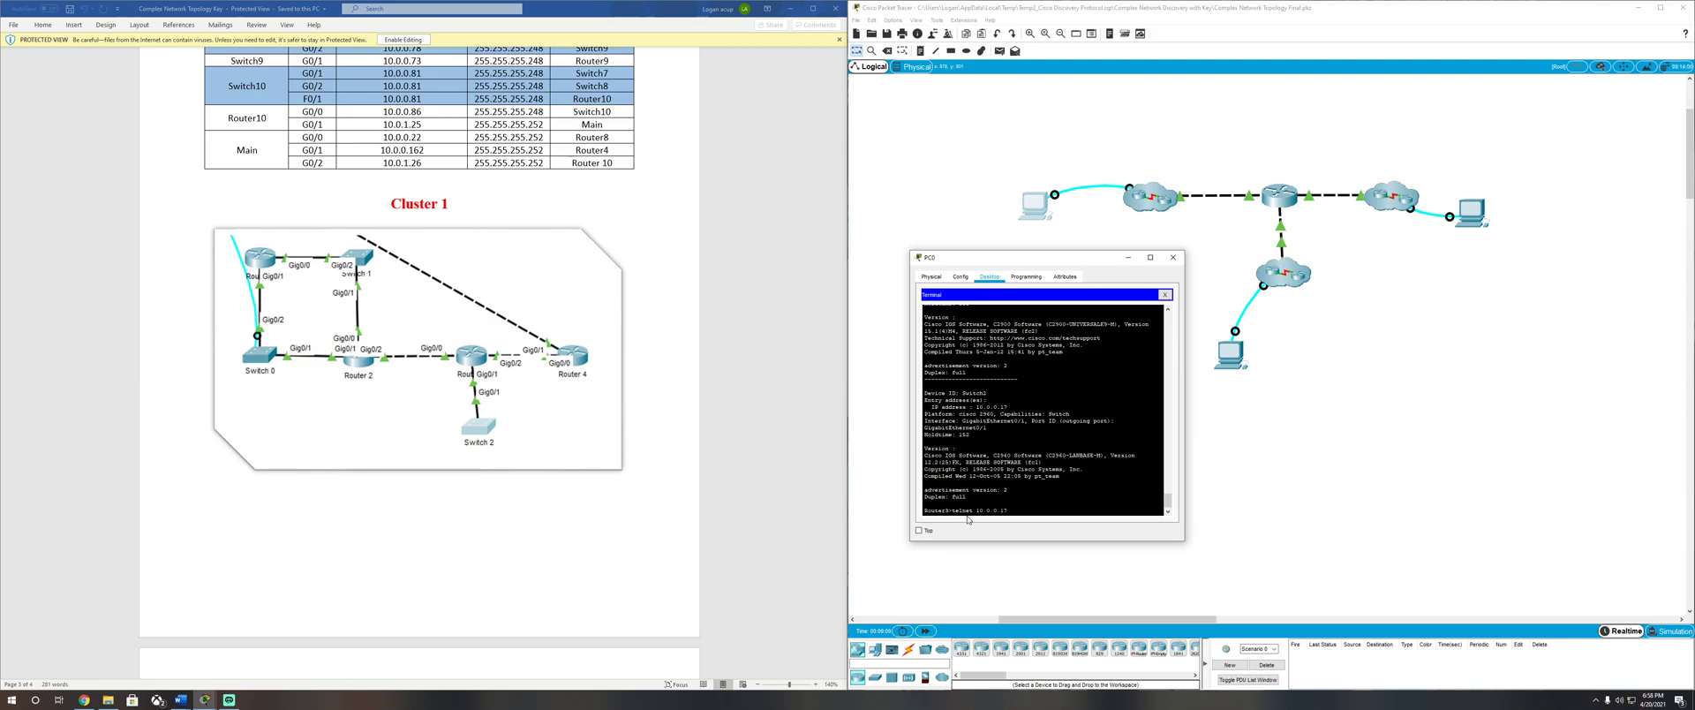
key("Return")
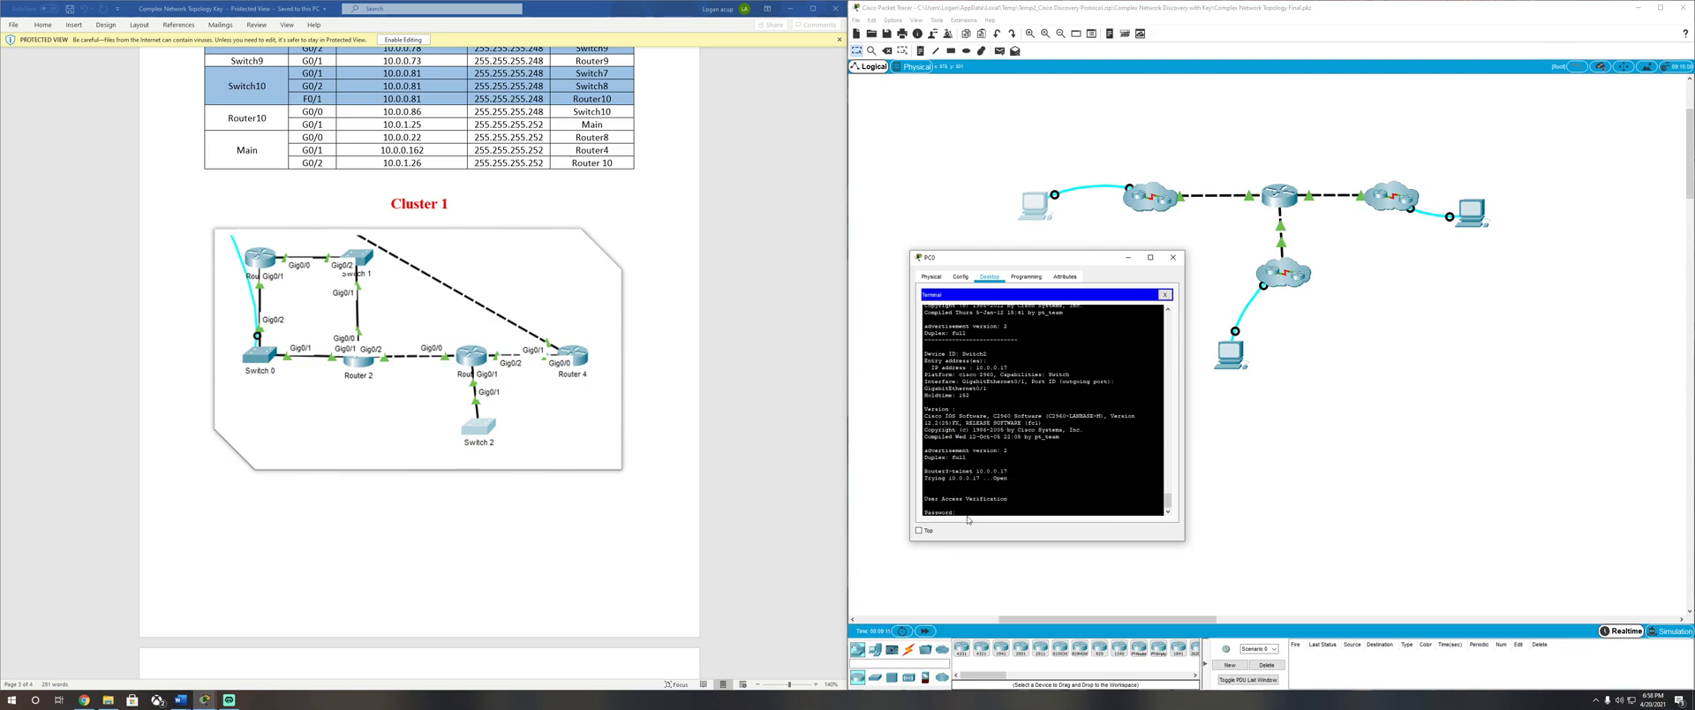
key("Return")
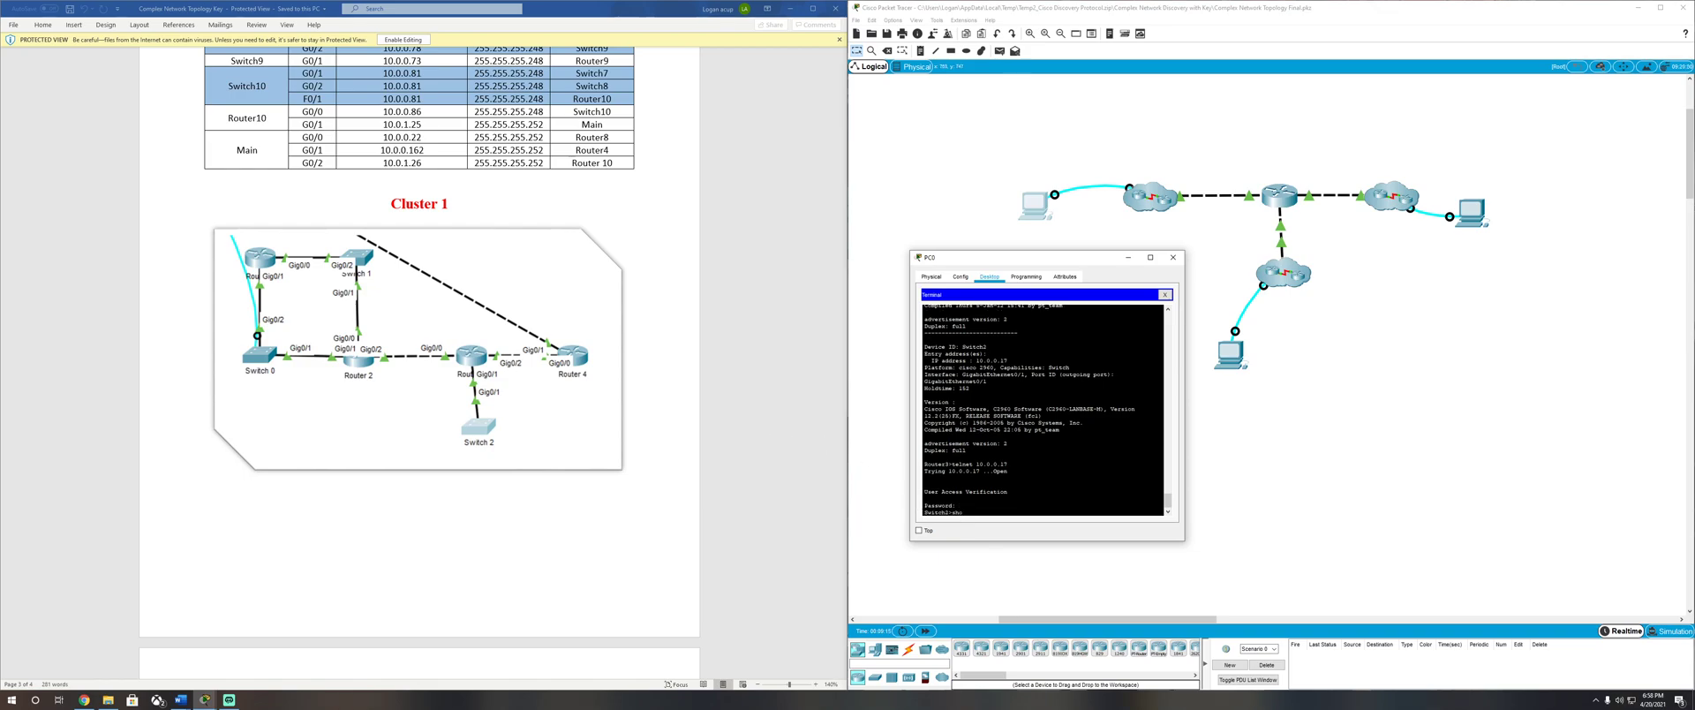
Step: Display Switch2's CDP neighbors and look back over Router3's earlier neighbor details for comparison
type("show cdp n")
key("Tab")
key("Return")
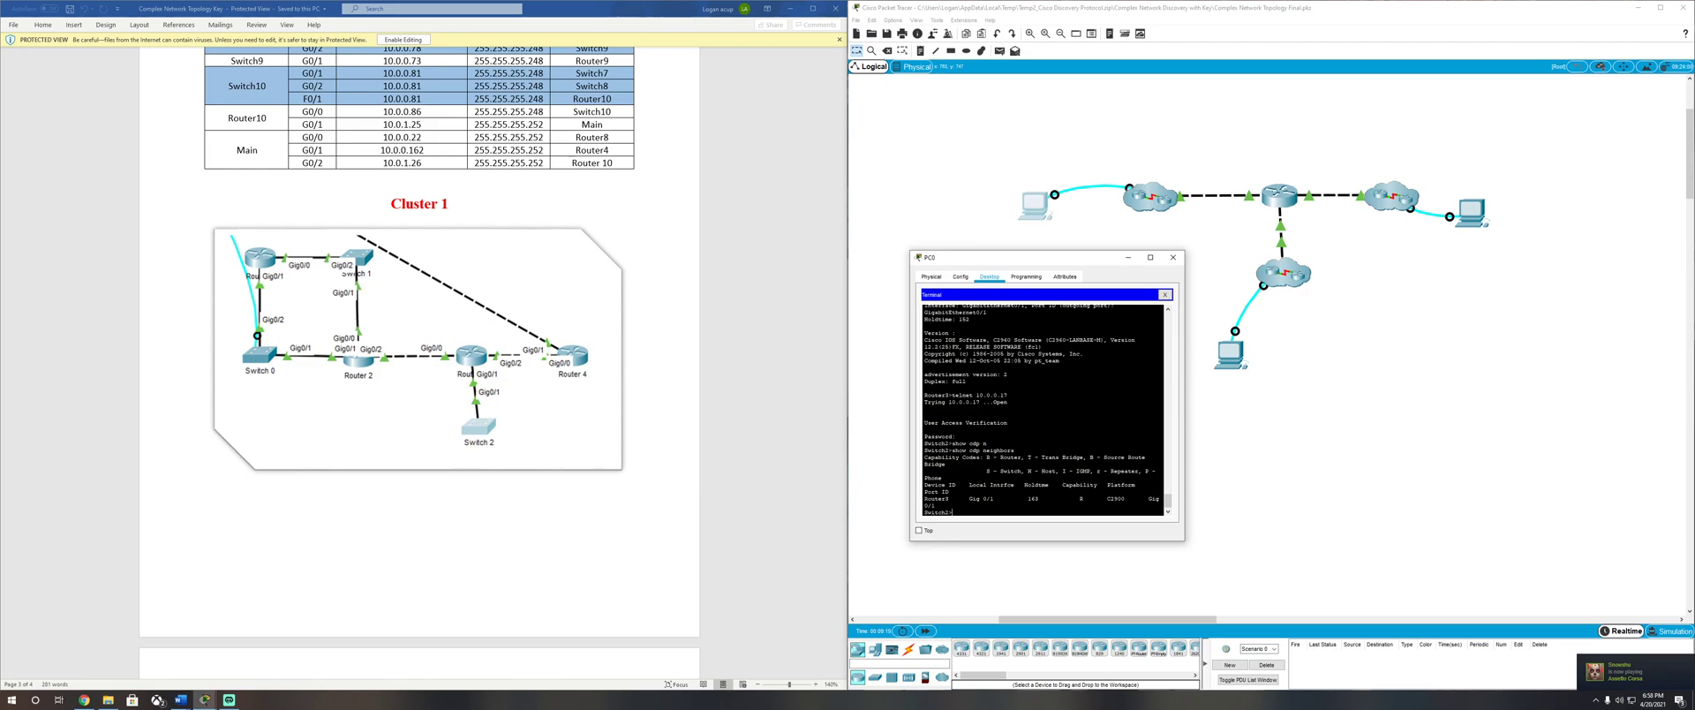
scroll(1042, 411, "up", 8)
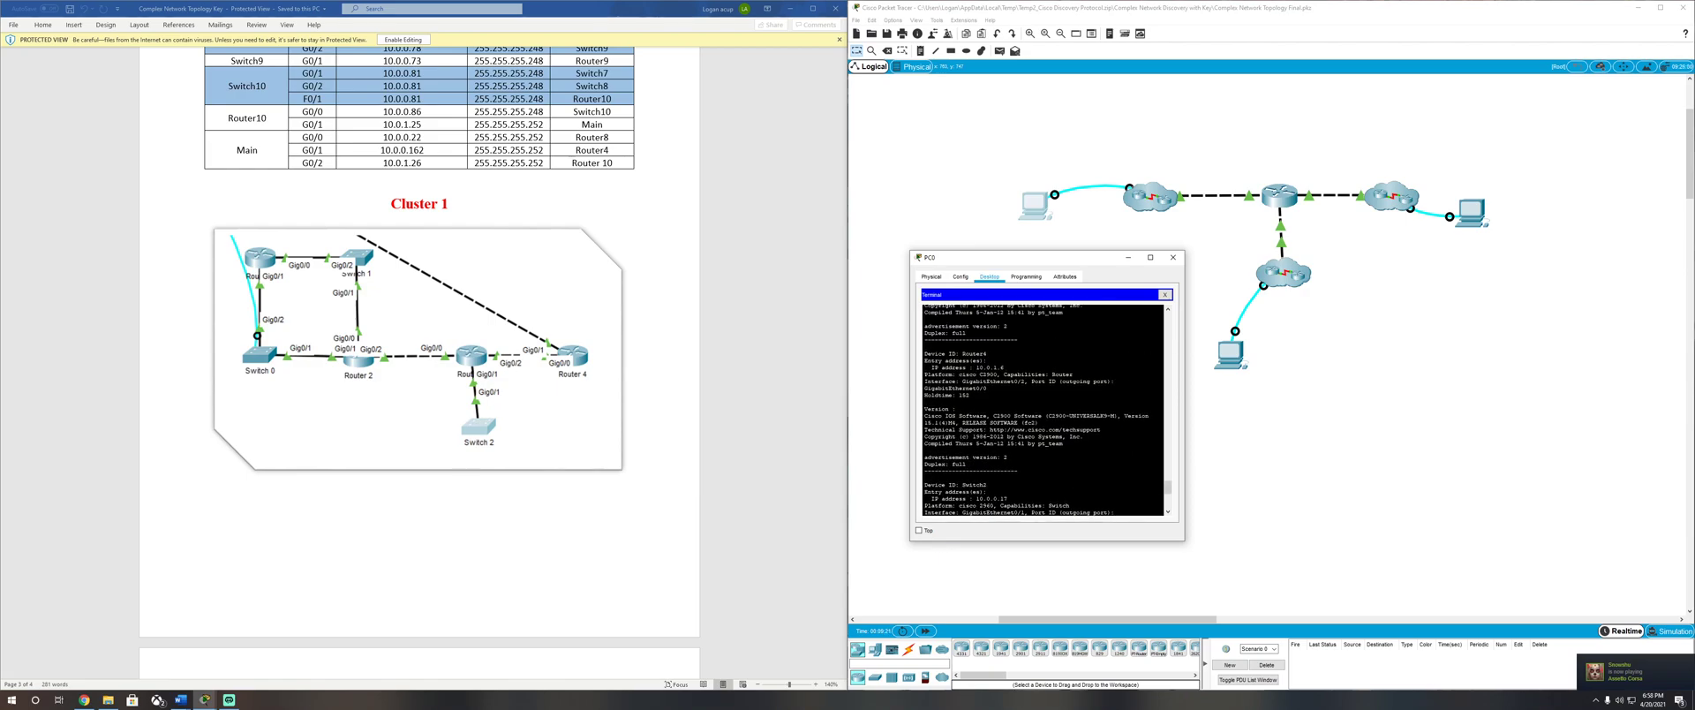
scroll(1042, 411, "up", 5)
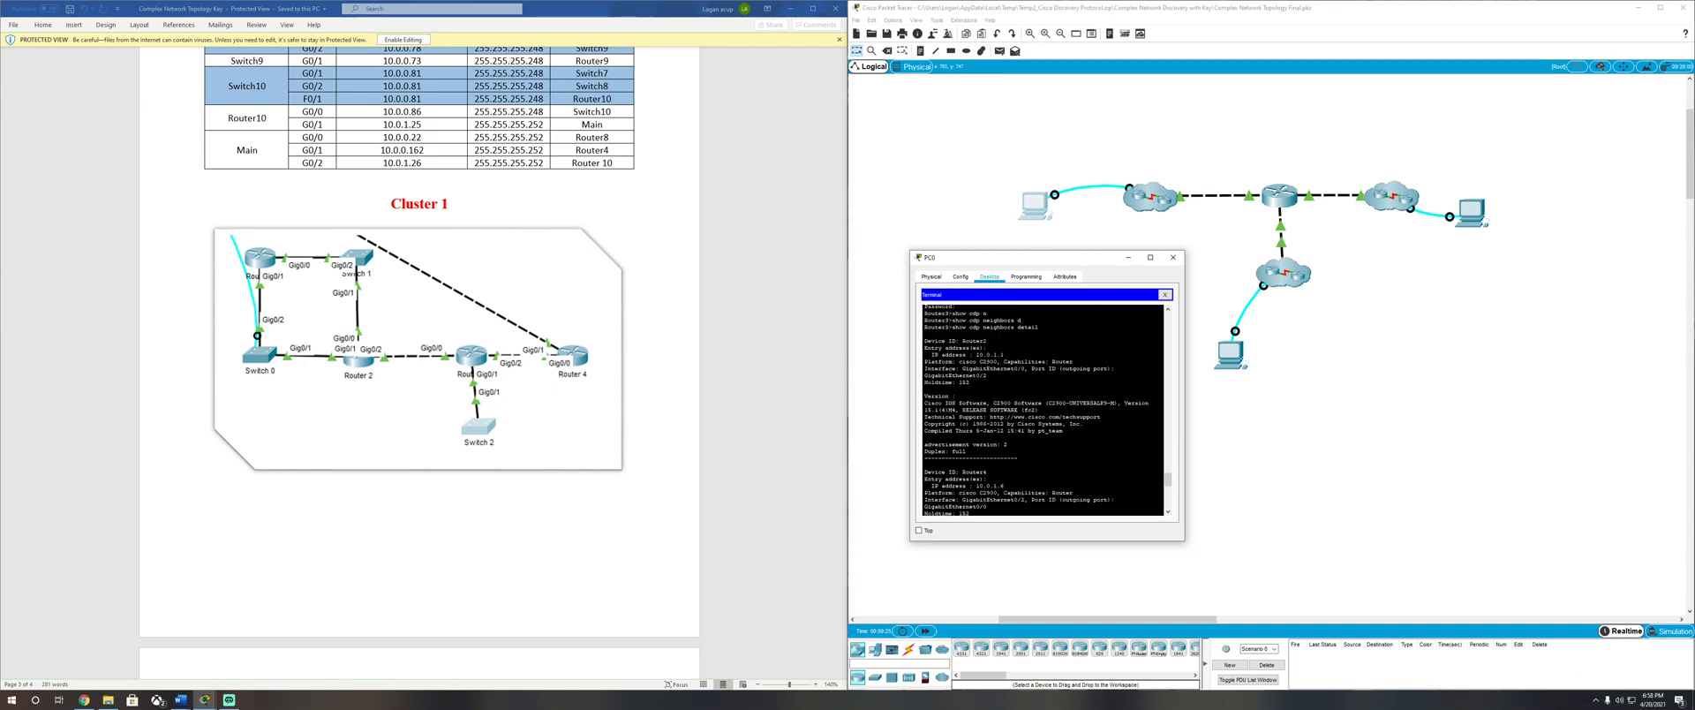
scroll(1042, 411, "up", 1)
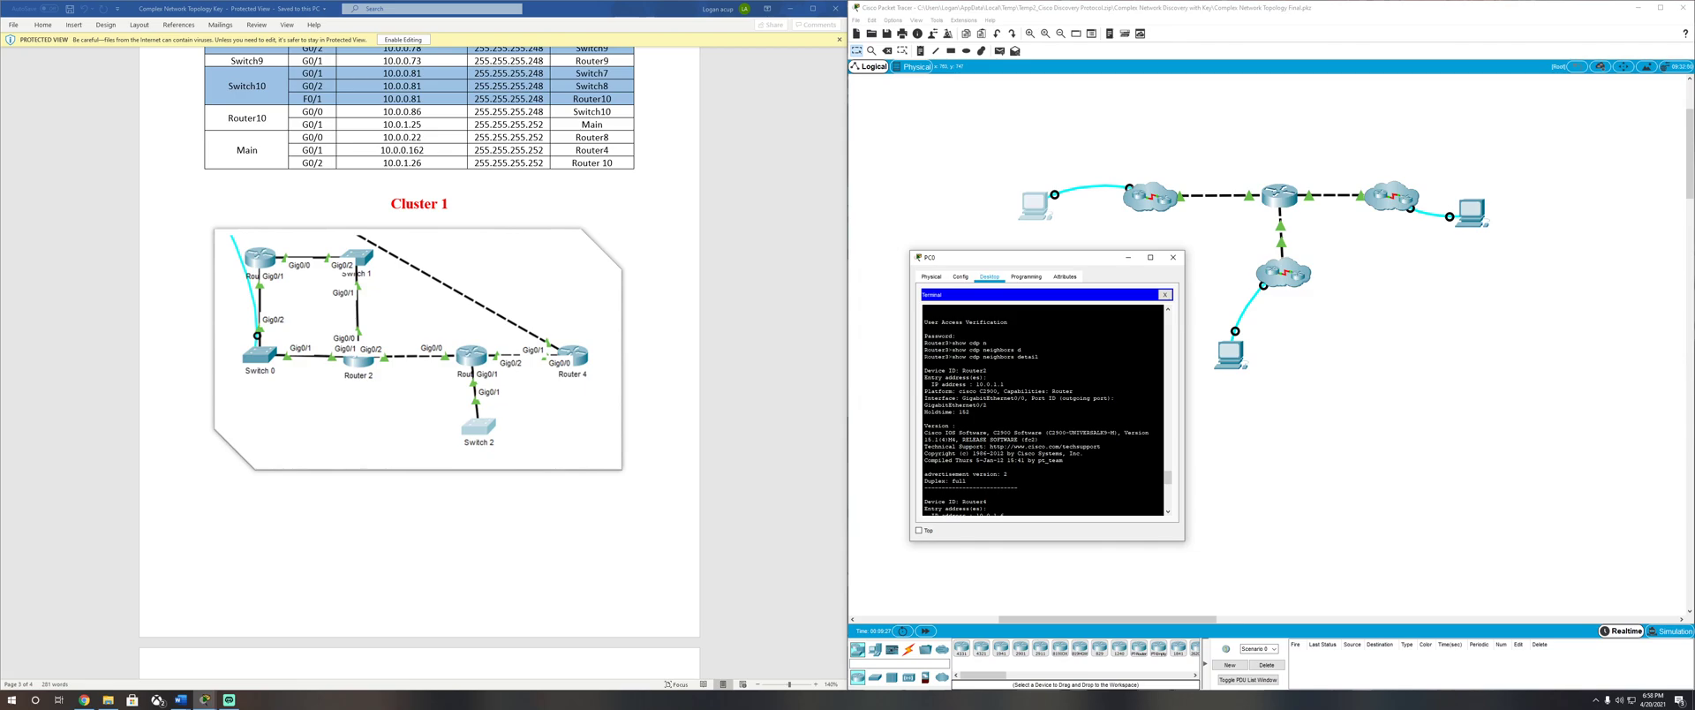
scroll(1042, 411, "down", 10)
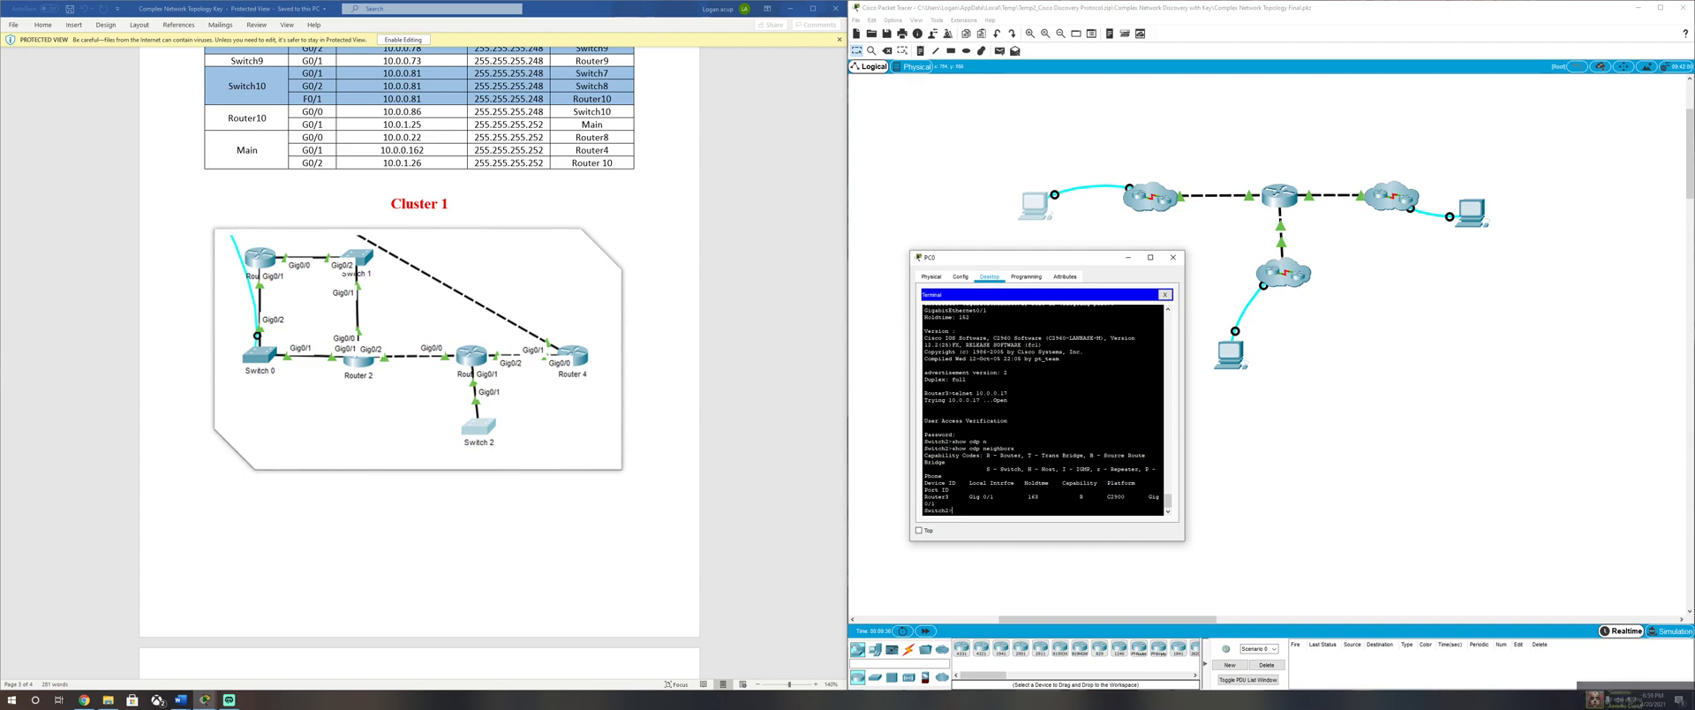
Step: Display the full details of Switch2's CDP neighbors with show cdp neighbors detail
key("Up")
type("d")
key("Tab")
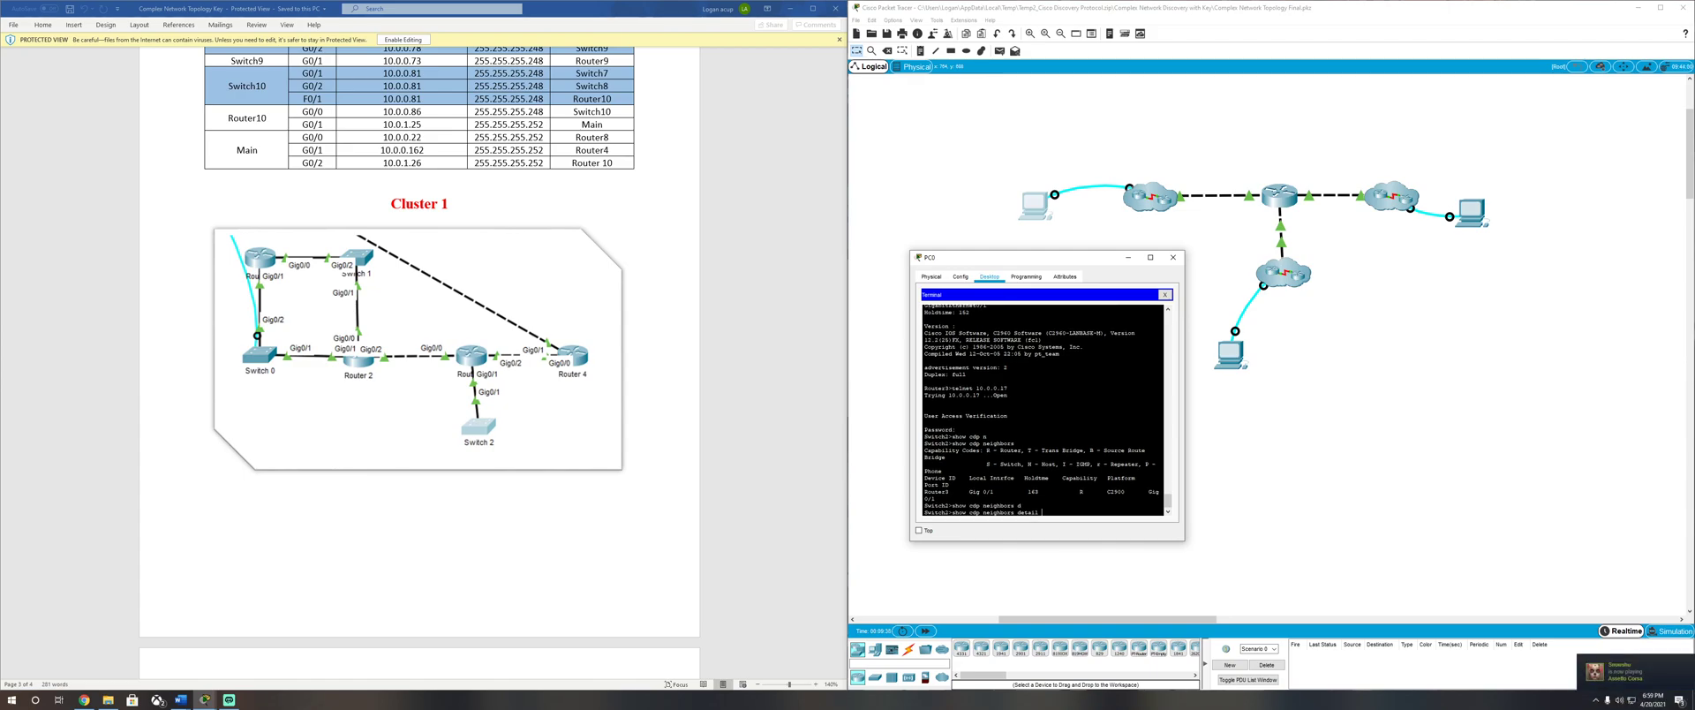
key("Return")
scroll(1042, 410, "up", 1)
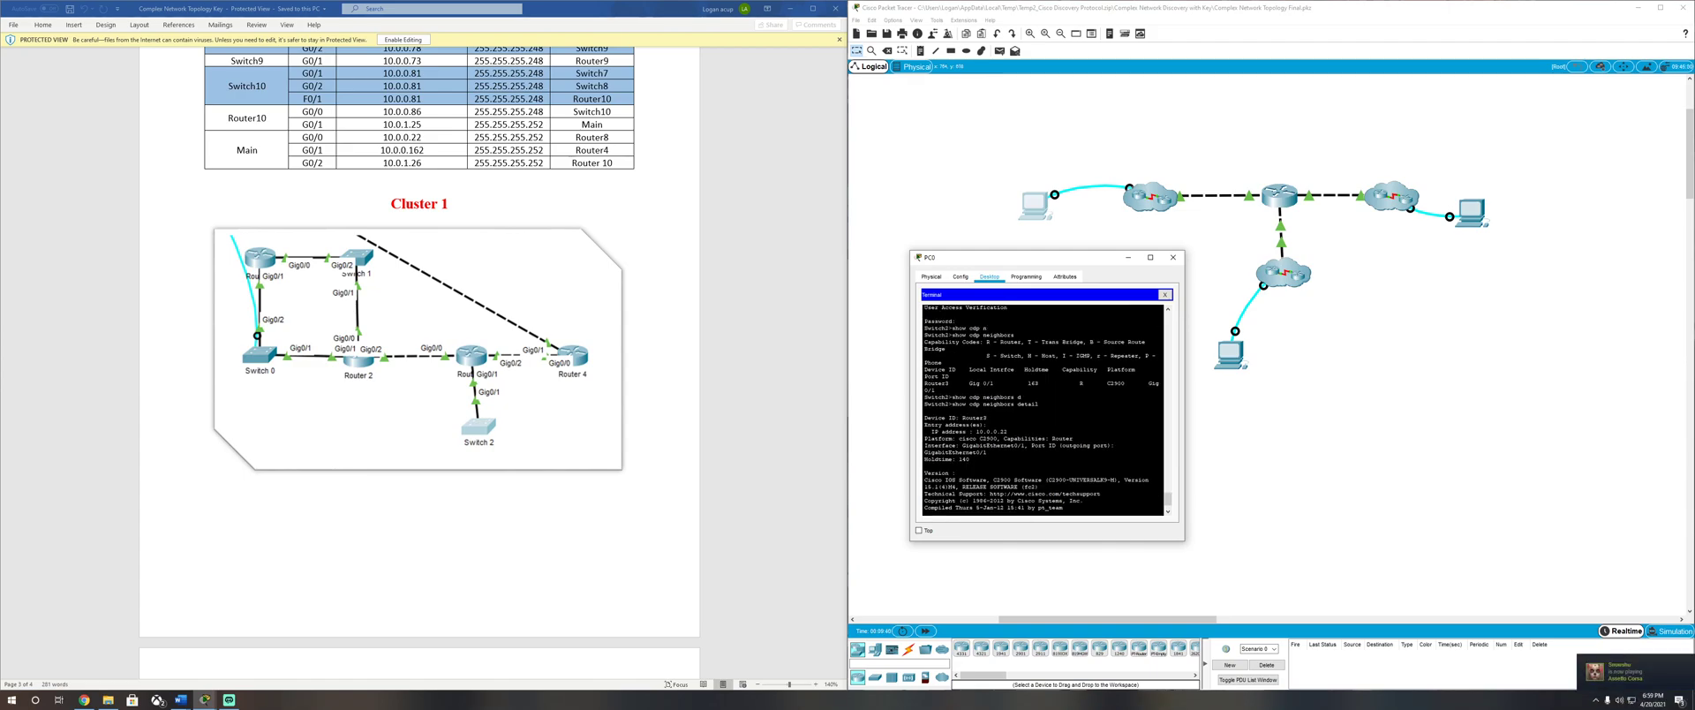
Step: Telnet from Switch2 back to Router3 at 10.0.0.22 and log in with the access password
left_click_drag(975, 432, 1007, 432)
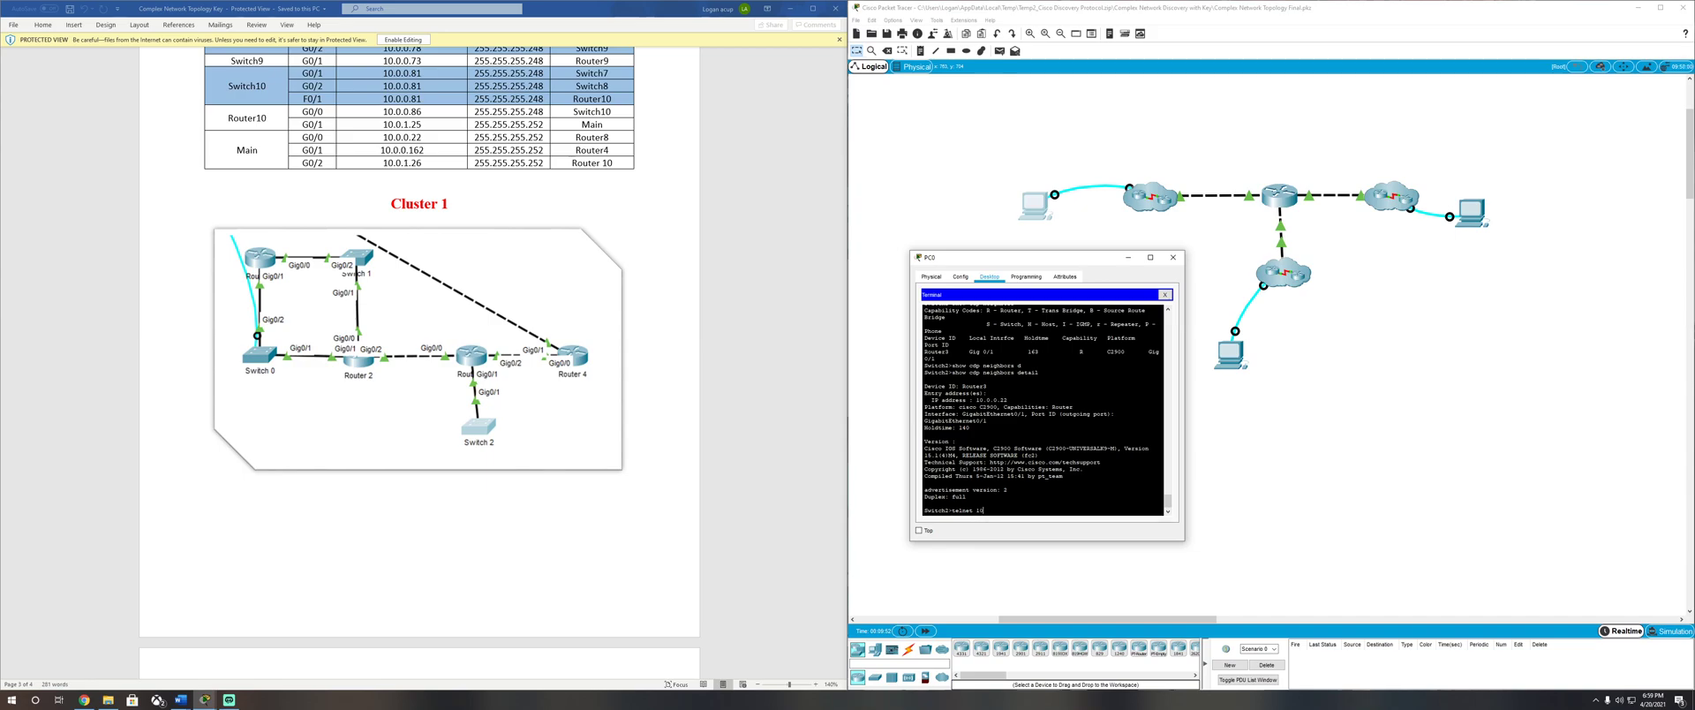
type("22")
key("Return")
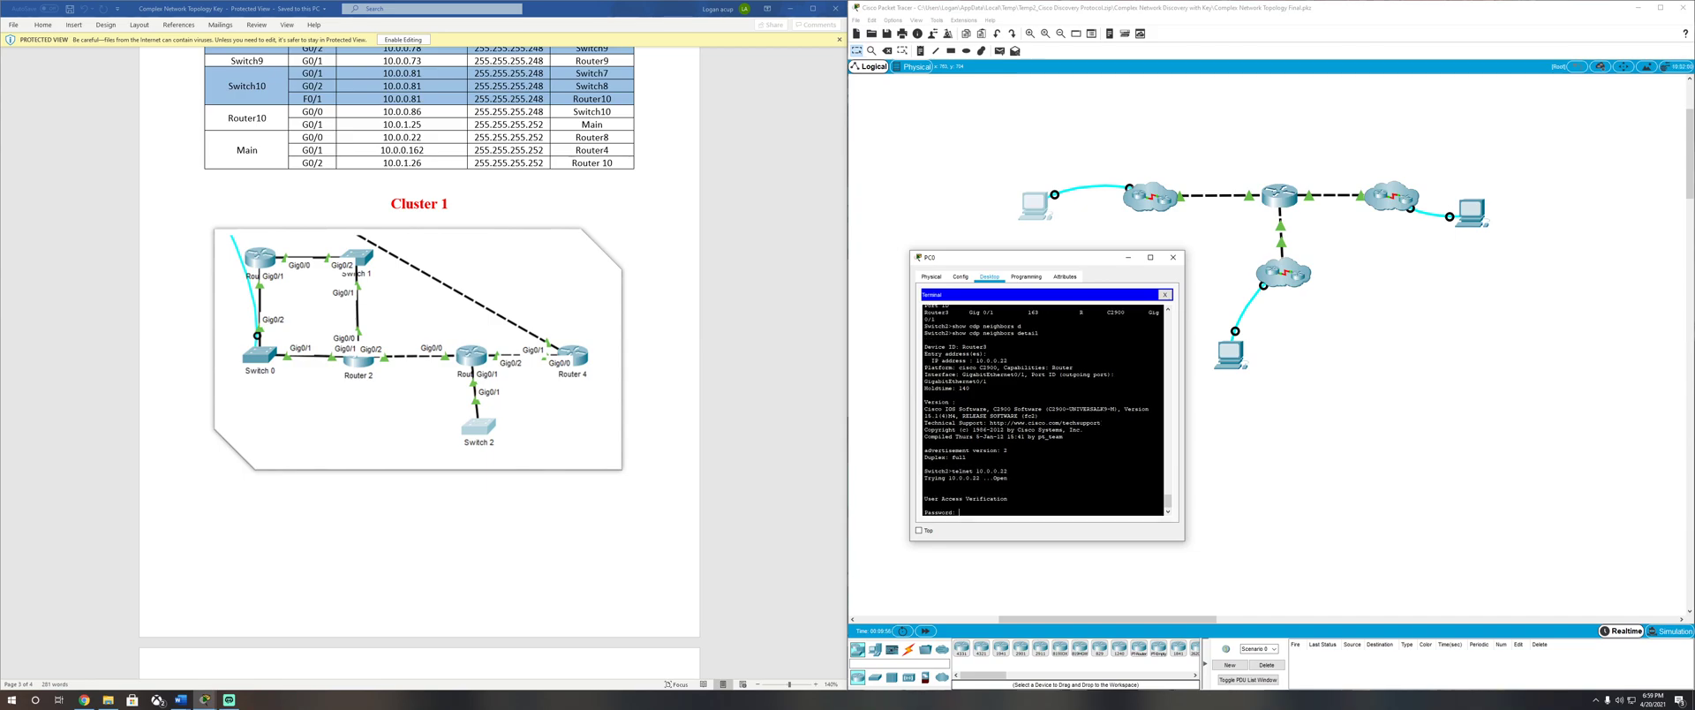
key("Return")
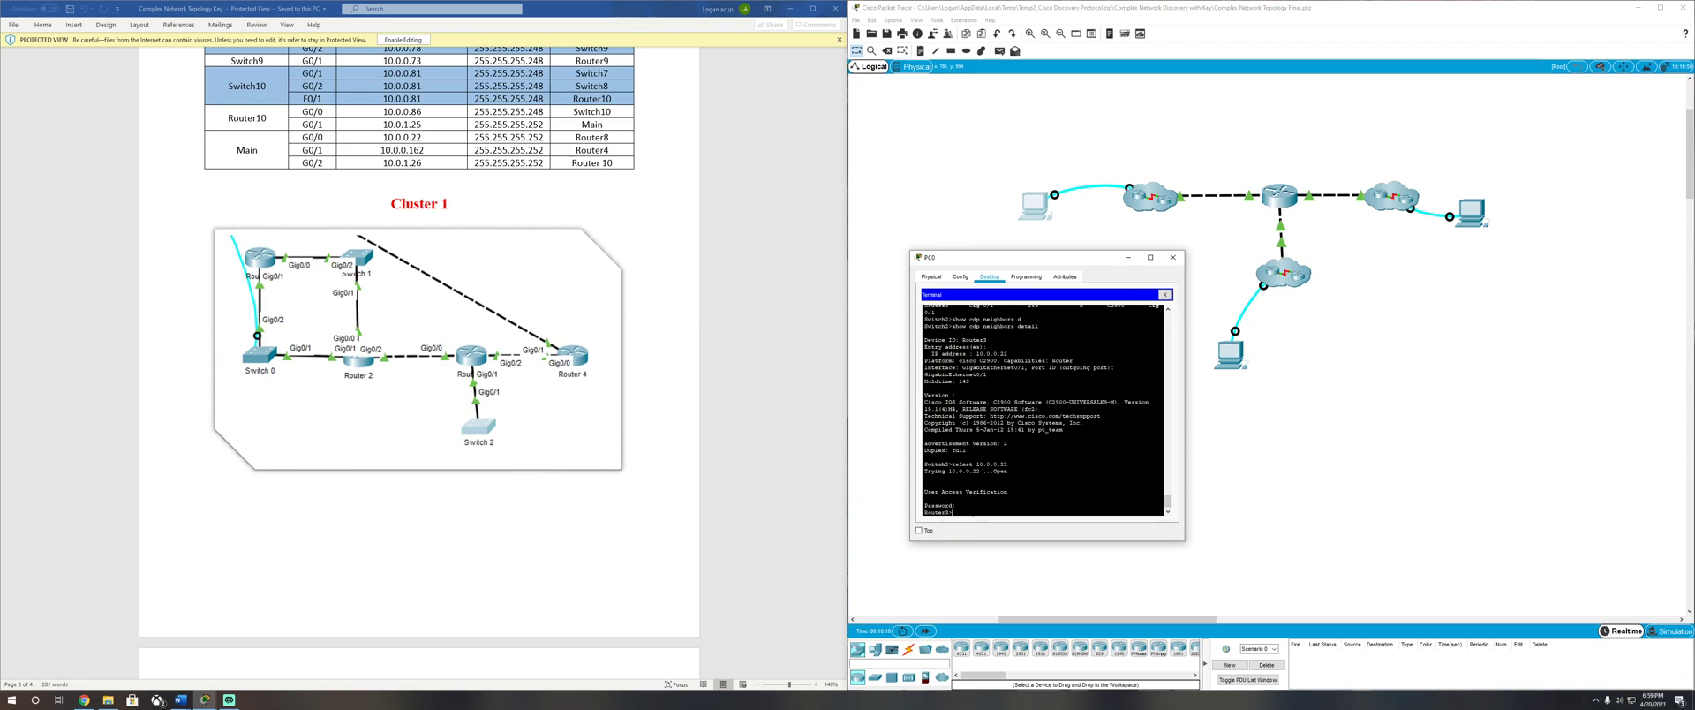
Step: Look back through Router3's earlier neighbor details, telnet to Router4 at 10.0.1.6 and log in with the access password
type("net 10.0.0.17")
key("Return")
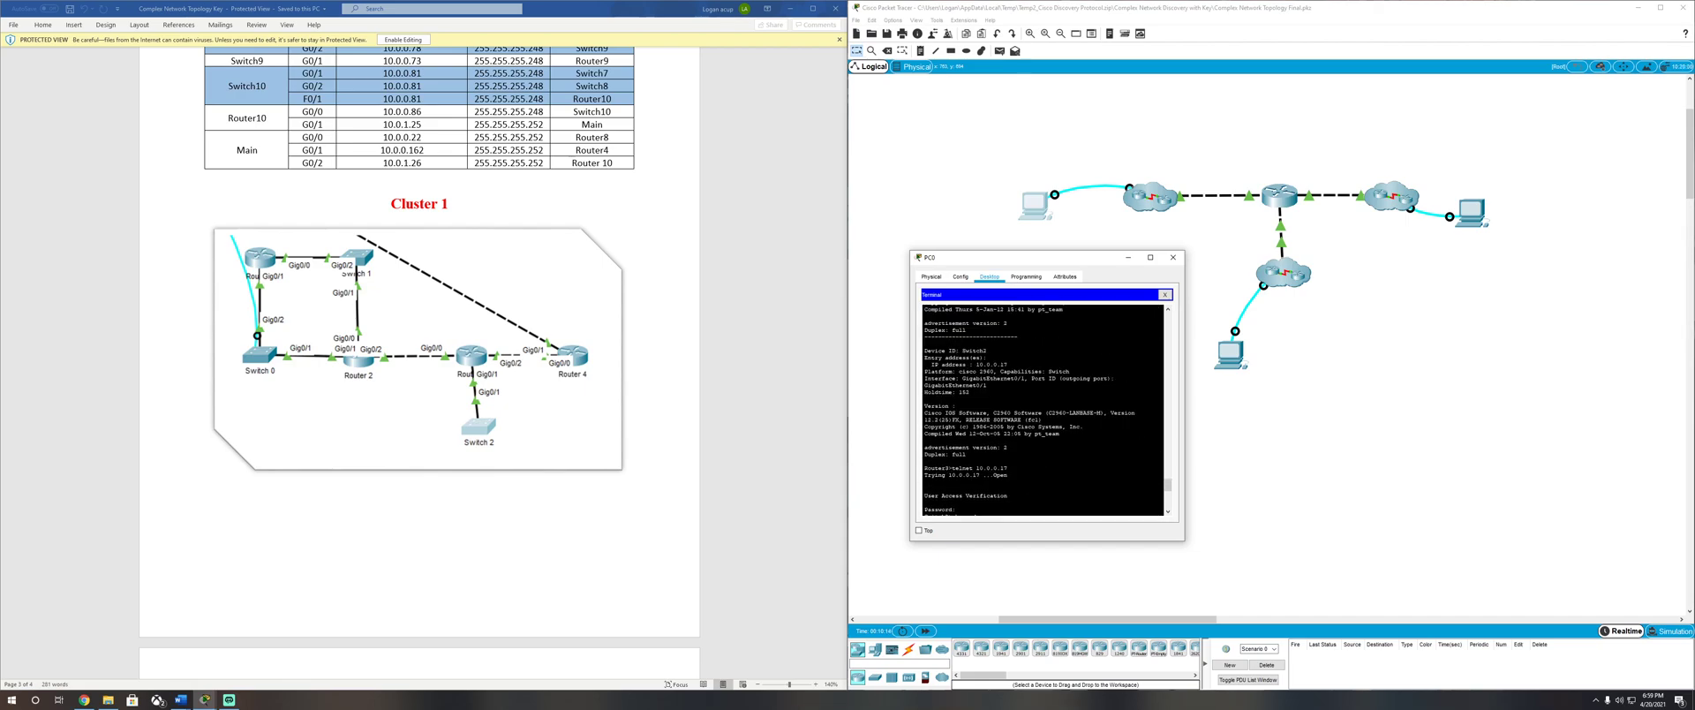
scroll(1042, 411, "up", 10)
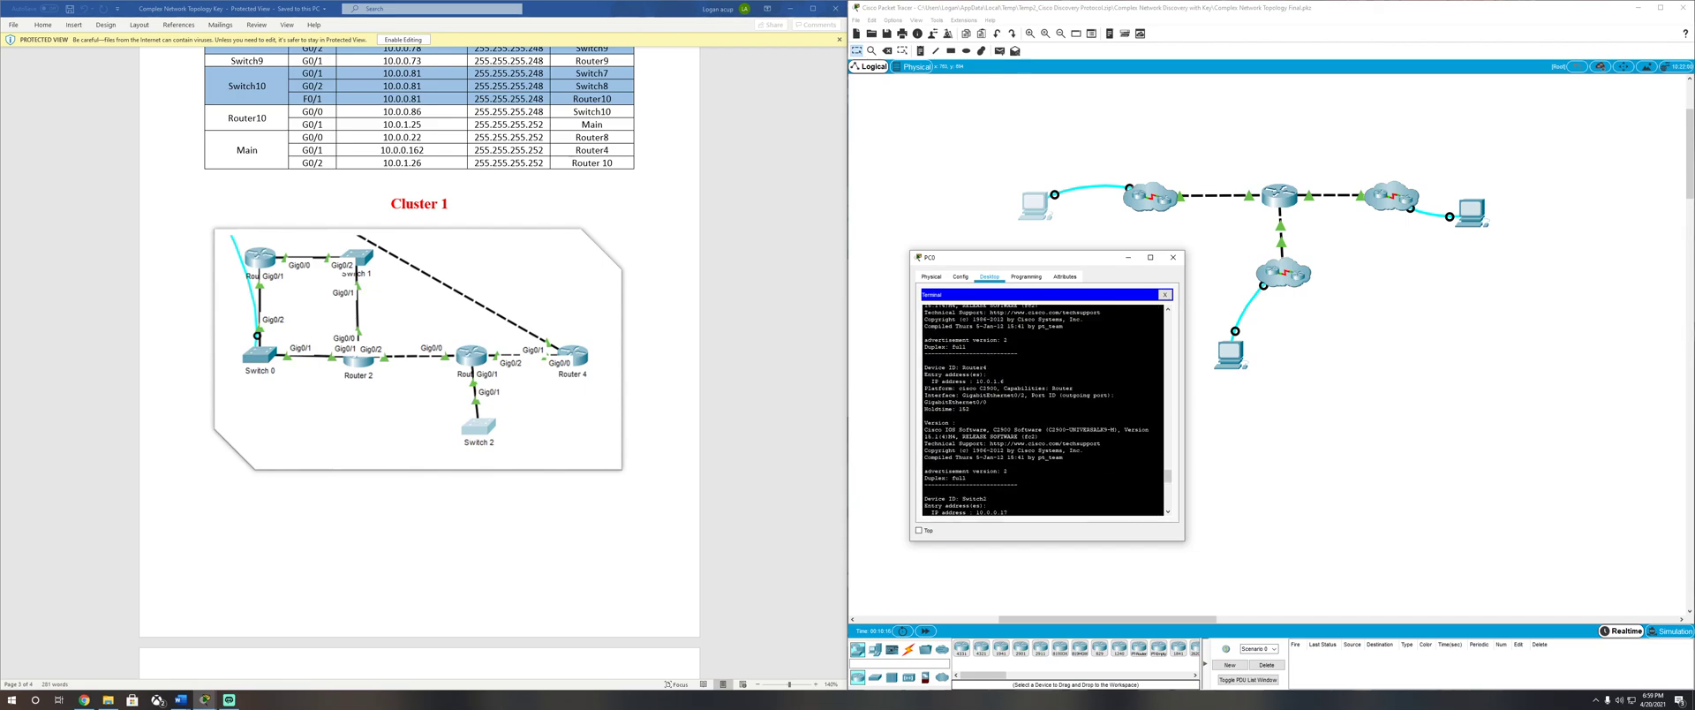
scroll(1042, 411, "down", 10)
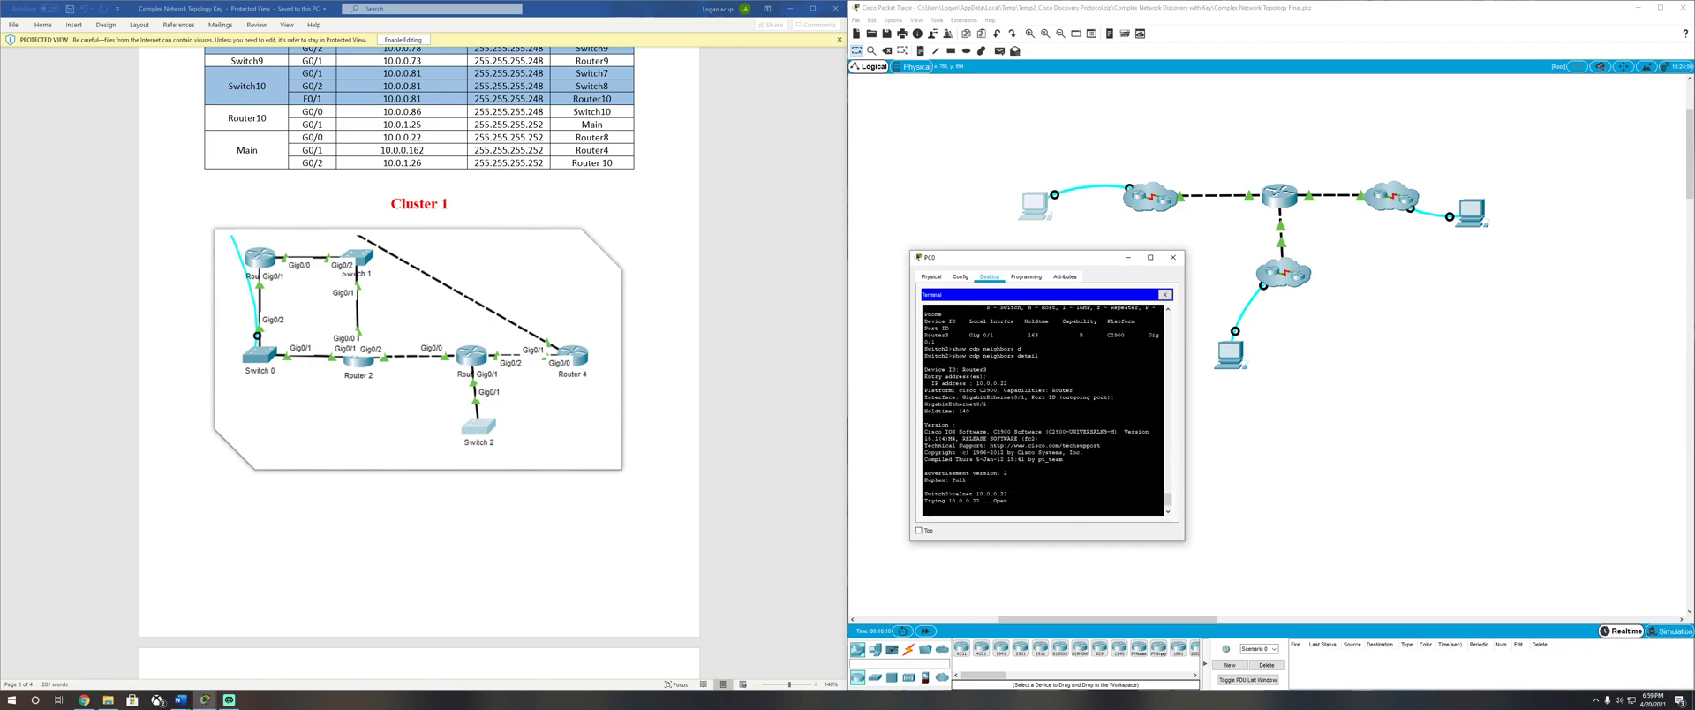
type(".0")
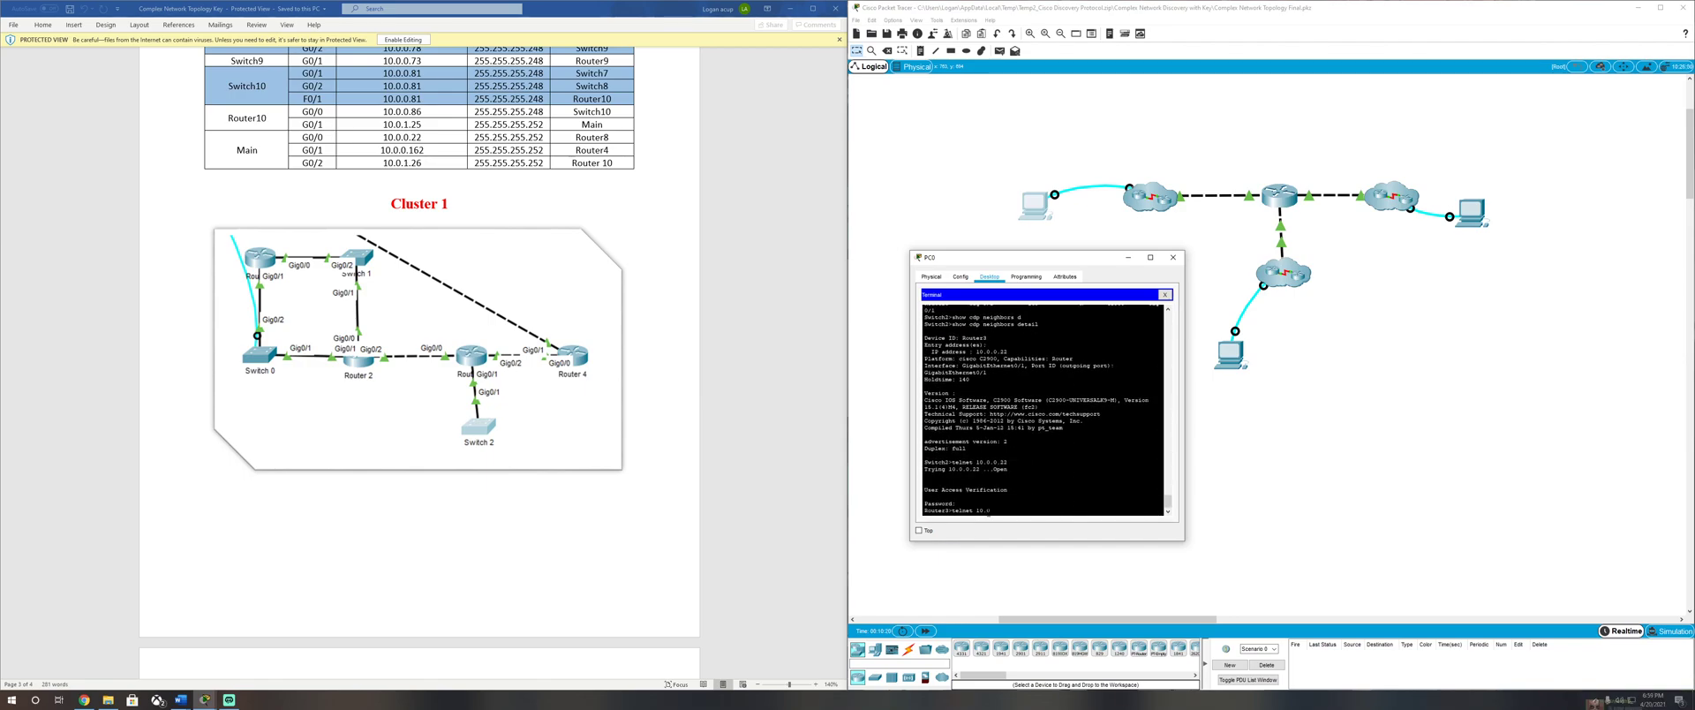
type(".1.6")
key("Return")
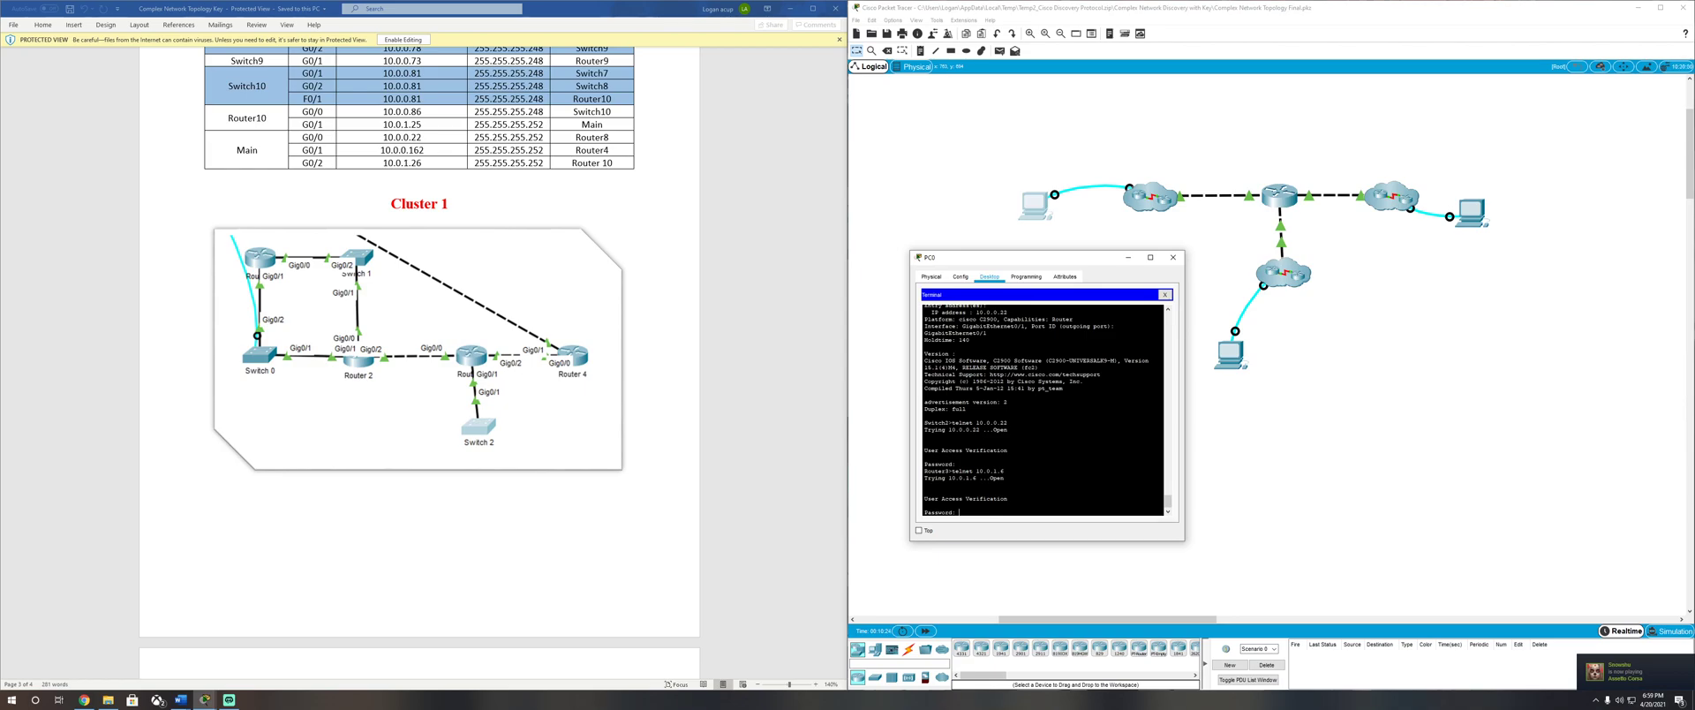
key("Return")
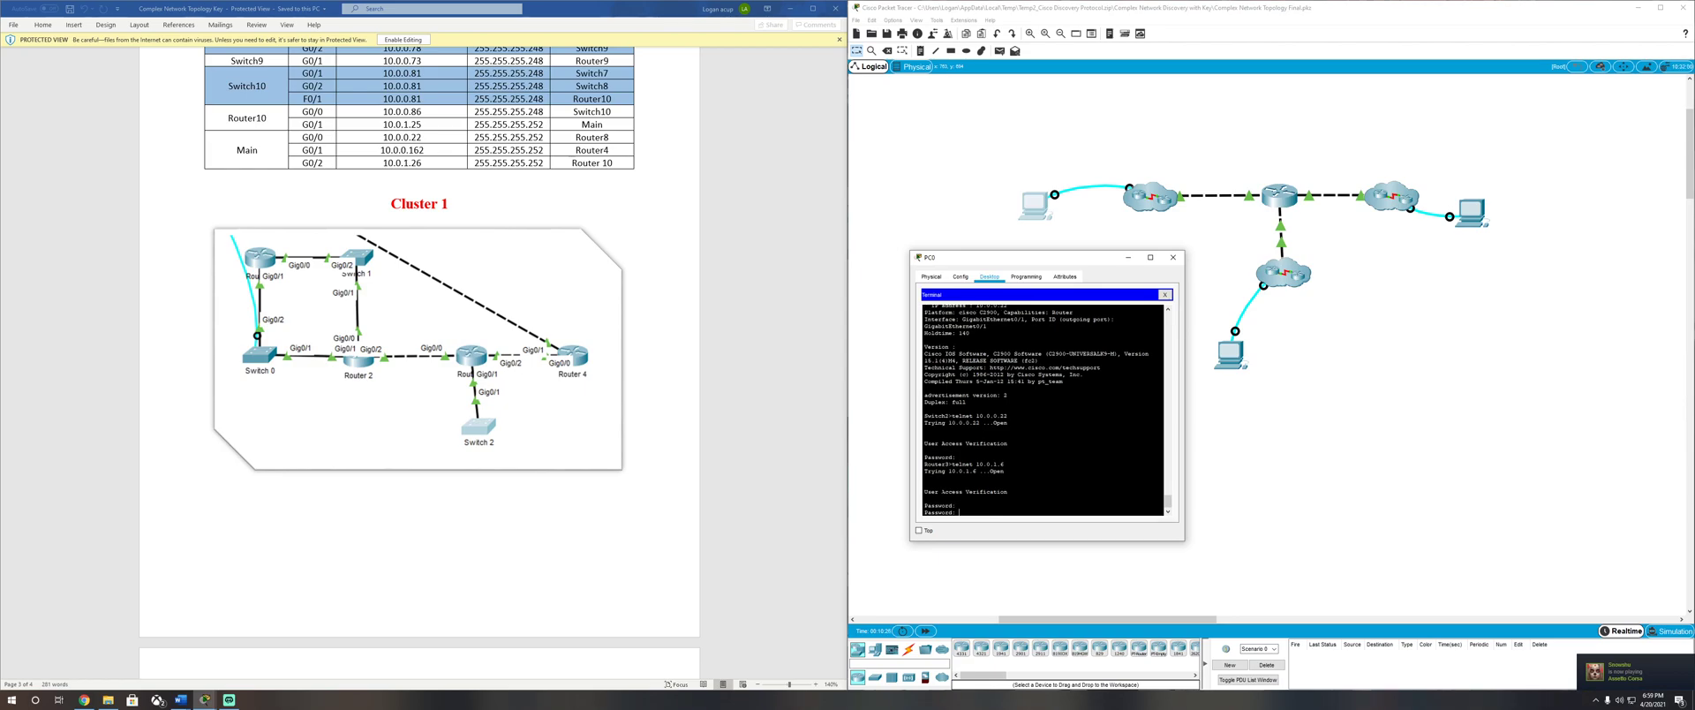
key("Return")
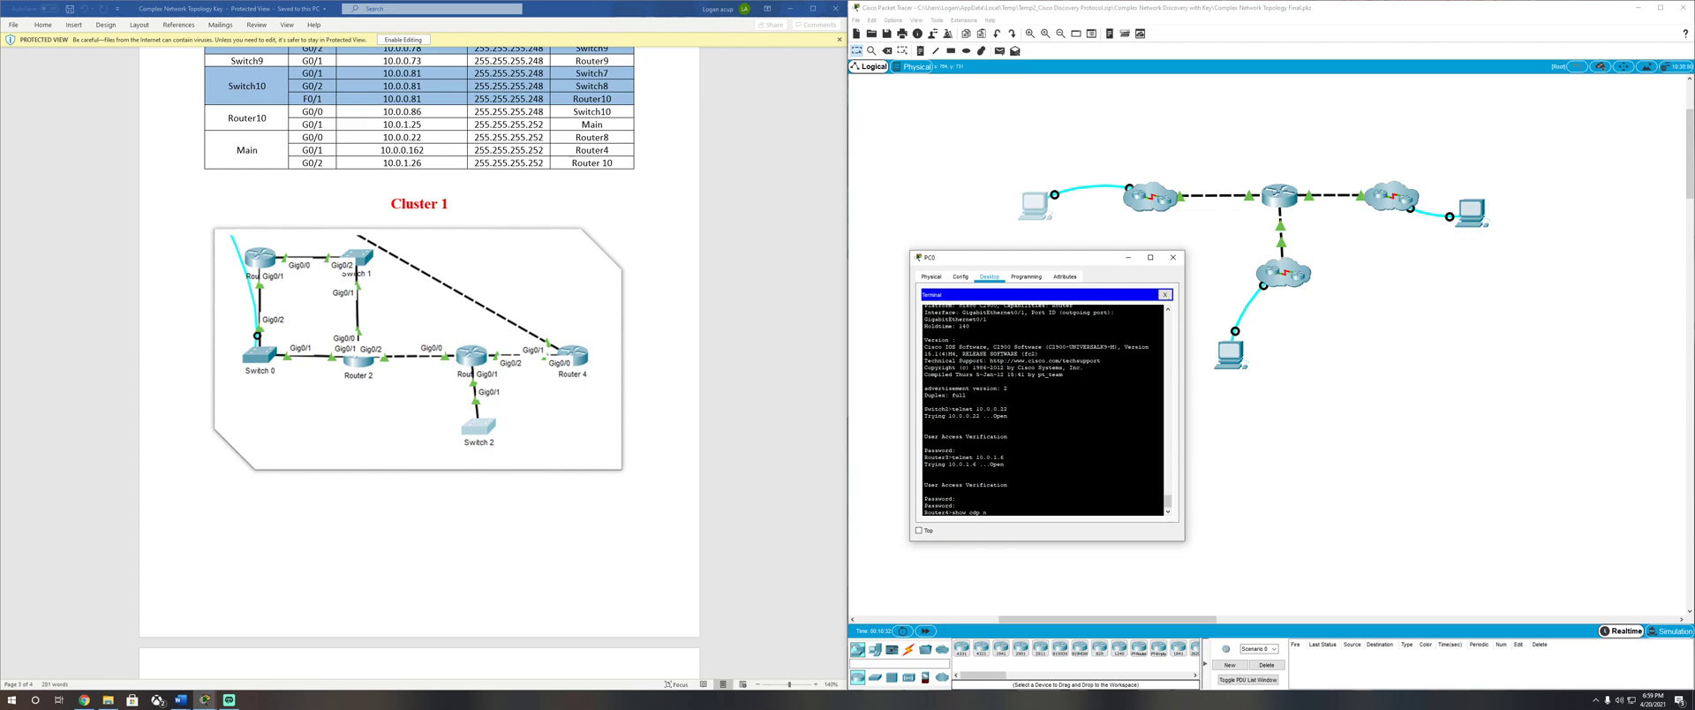
Step: Display Router4's CDP neighbors with show cdp neighbors and examine the Main and Router3 entries
type("show cdp n")
key("Tab")
key("Return")
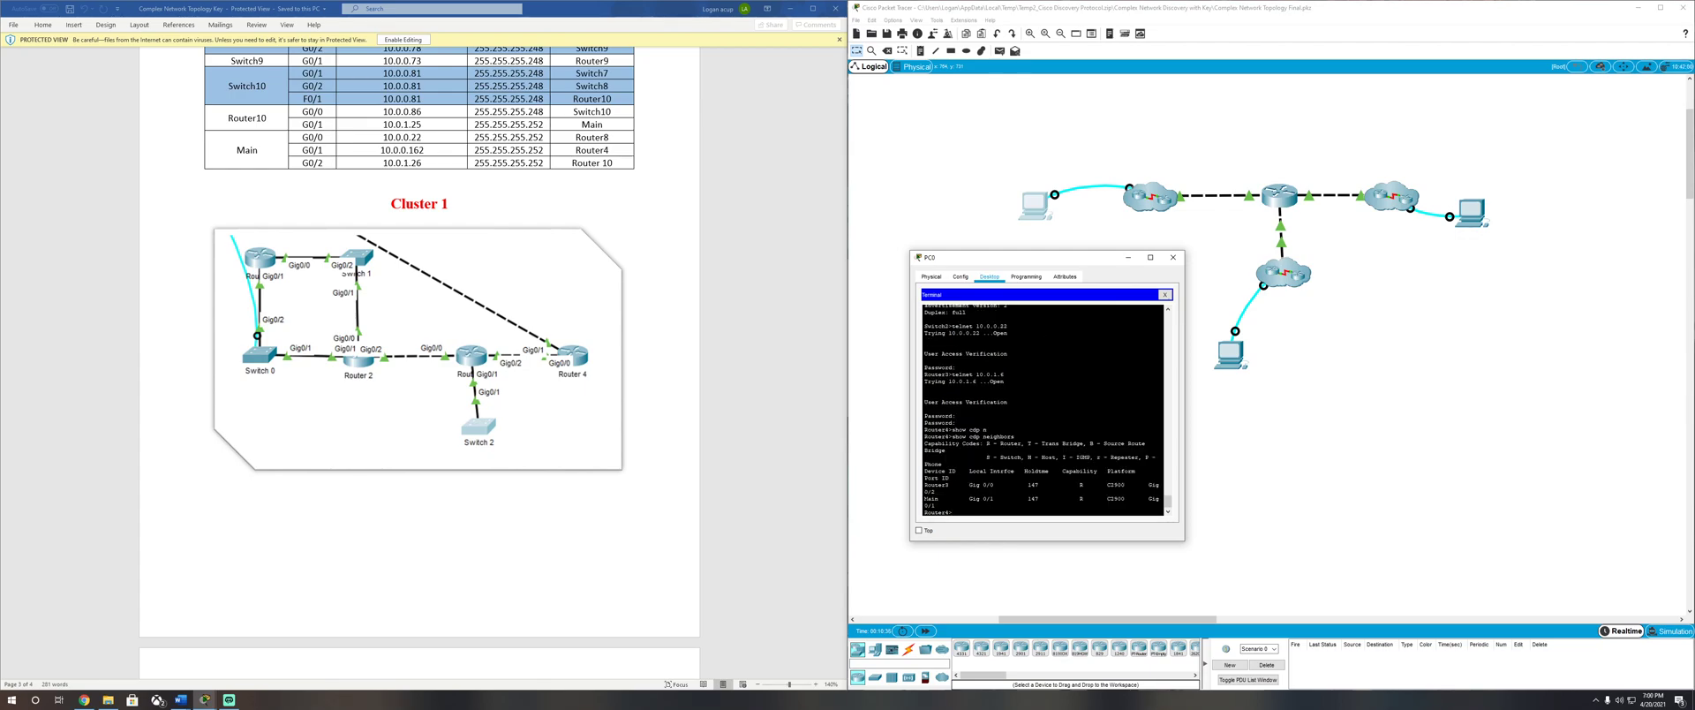
double_click(931, 498)
left_click(939, 500)
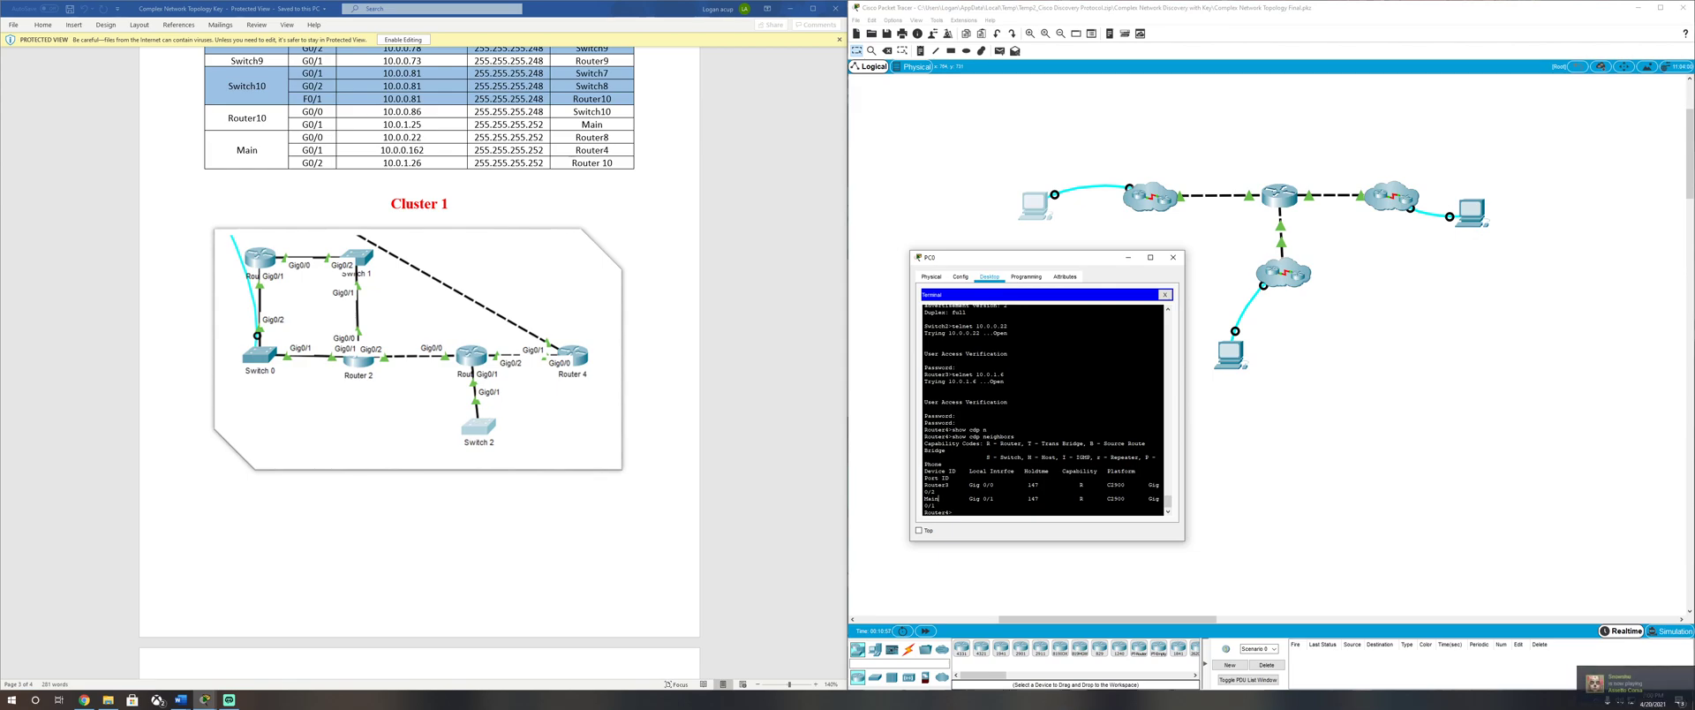
left_click_drag(950, 485, 924, 485)
Step: Display the full details of Router4's CDP neighbors with show cdp neighbors detail and read the neighbors' IP addresses
type("show cdp neighbors")
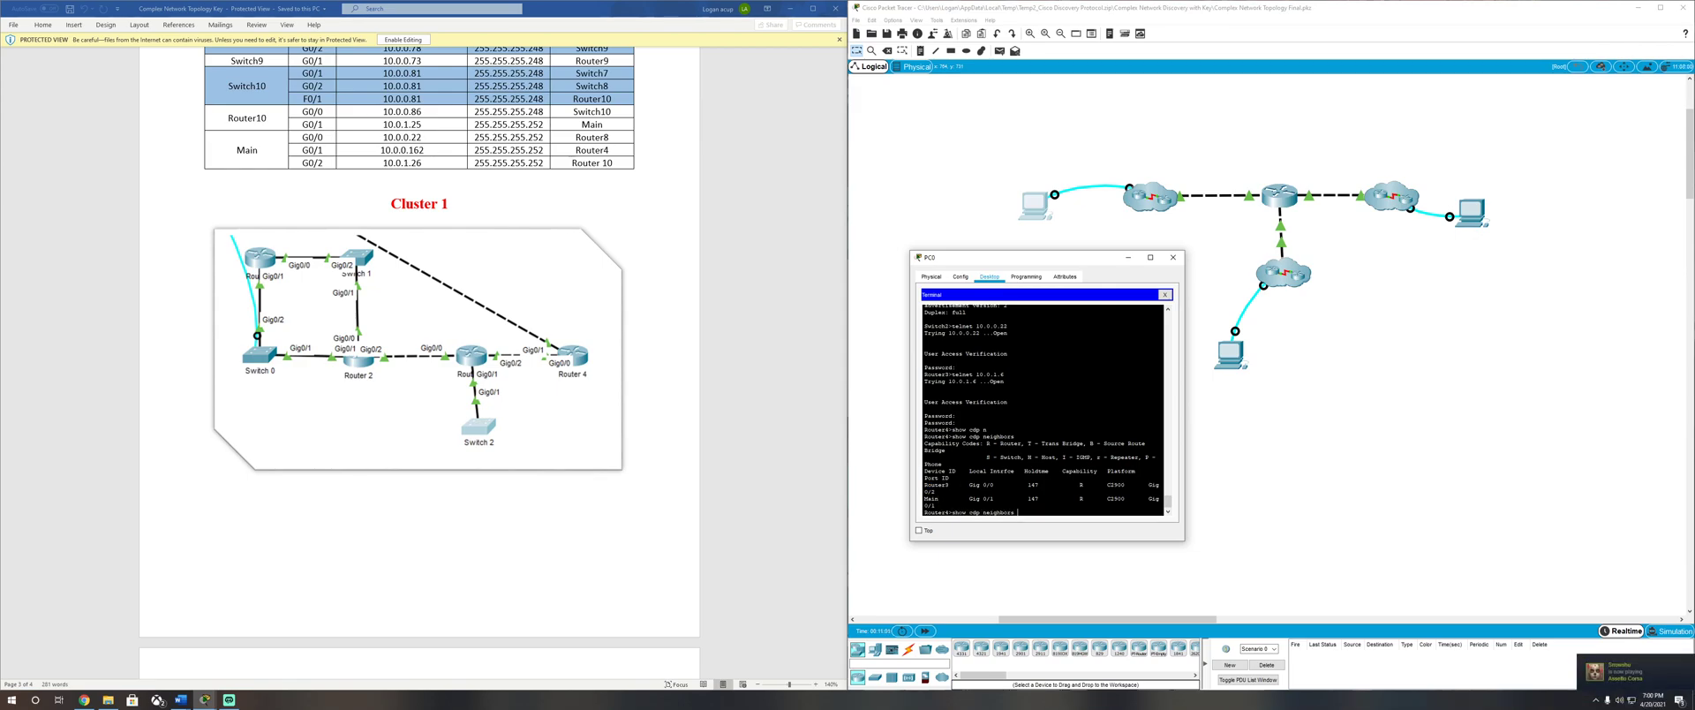
type(" d")
key("Tab")
key("Return")
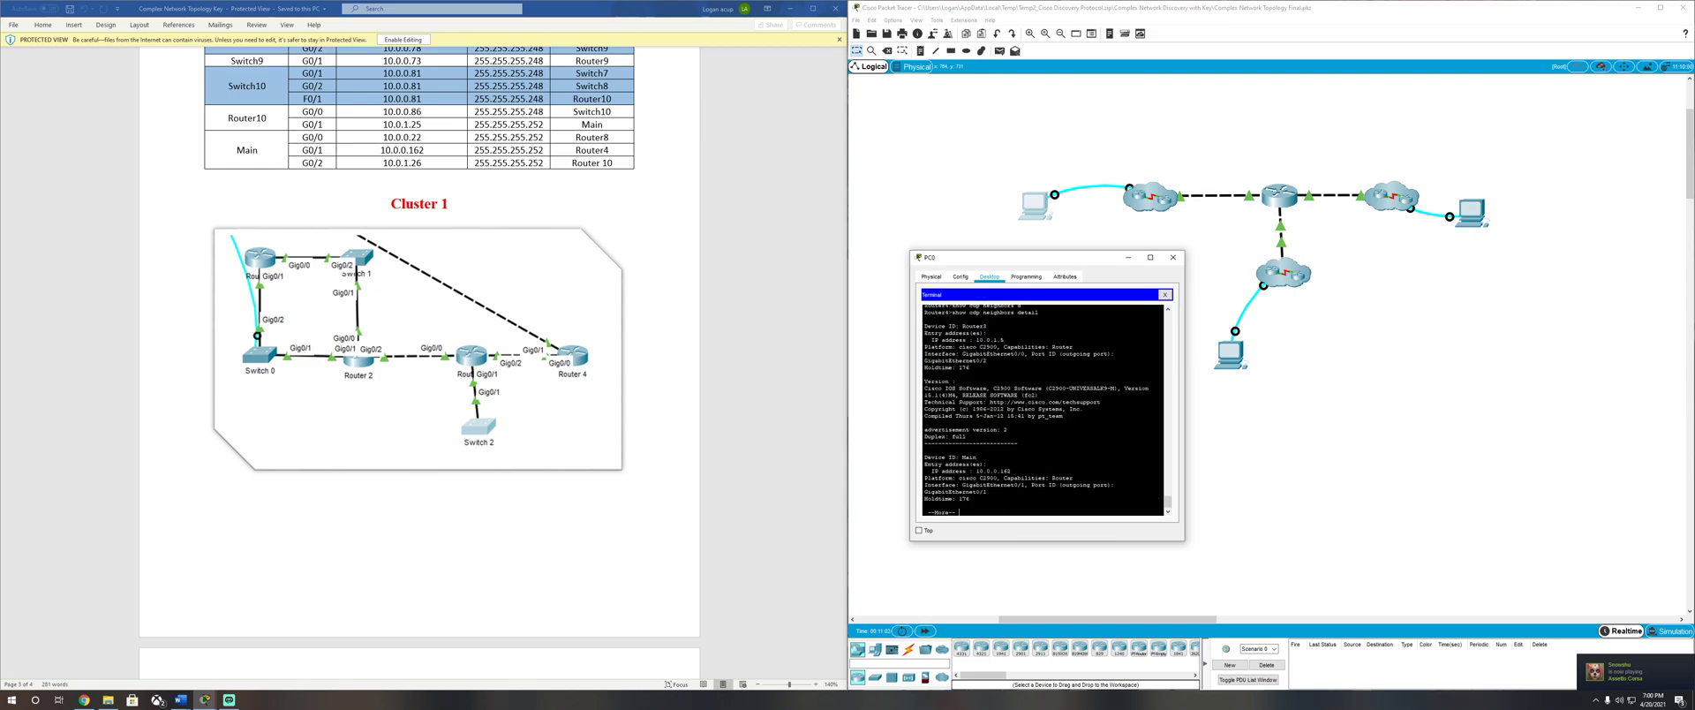
scroll(1042, 410, "up", 1)
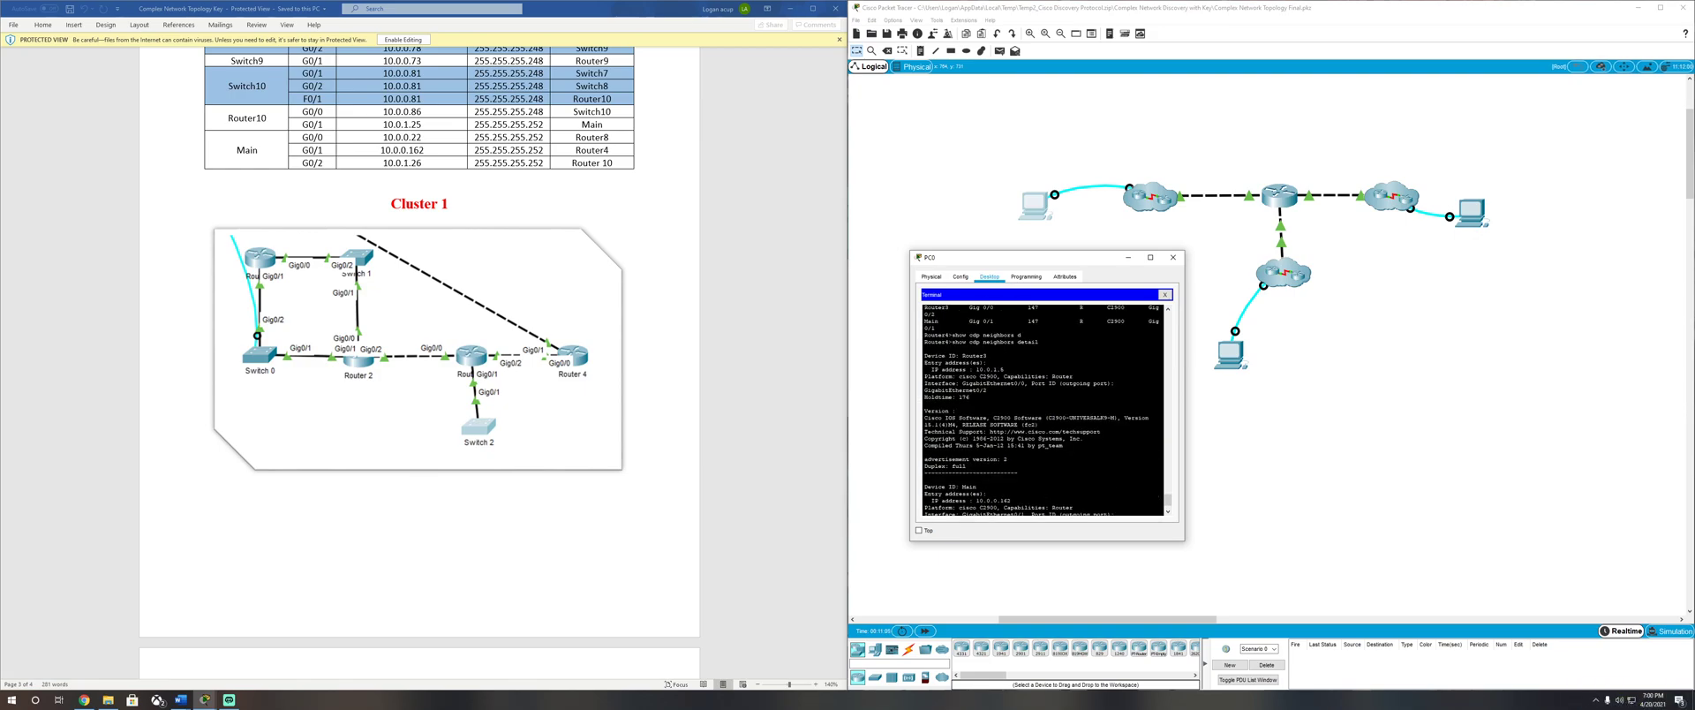
left_click_drag(976, 369, 1001, 369)
left_click(1003, 369)
scroll(1002, 369, "down", 1)
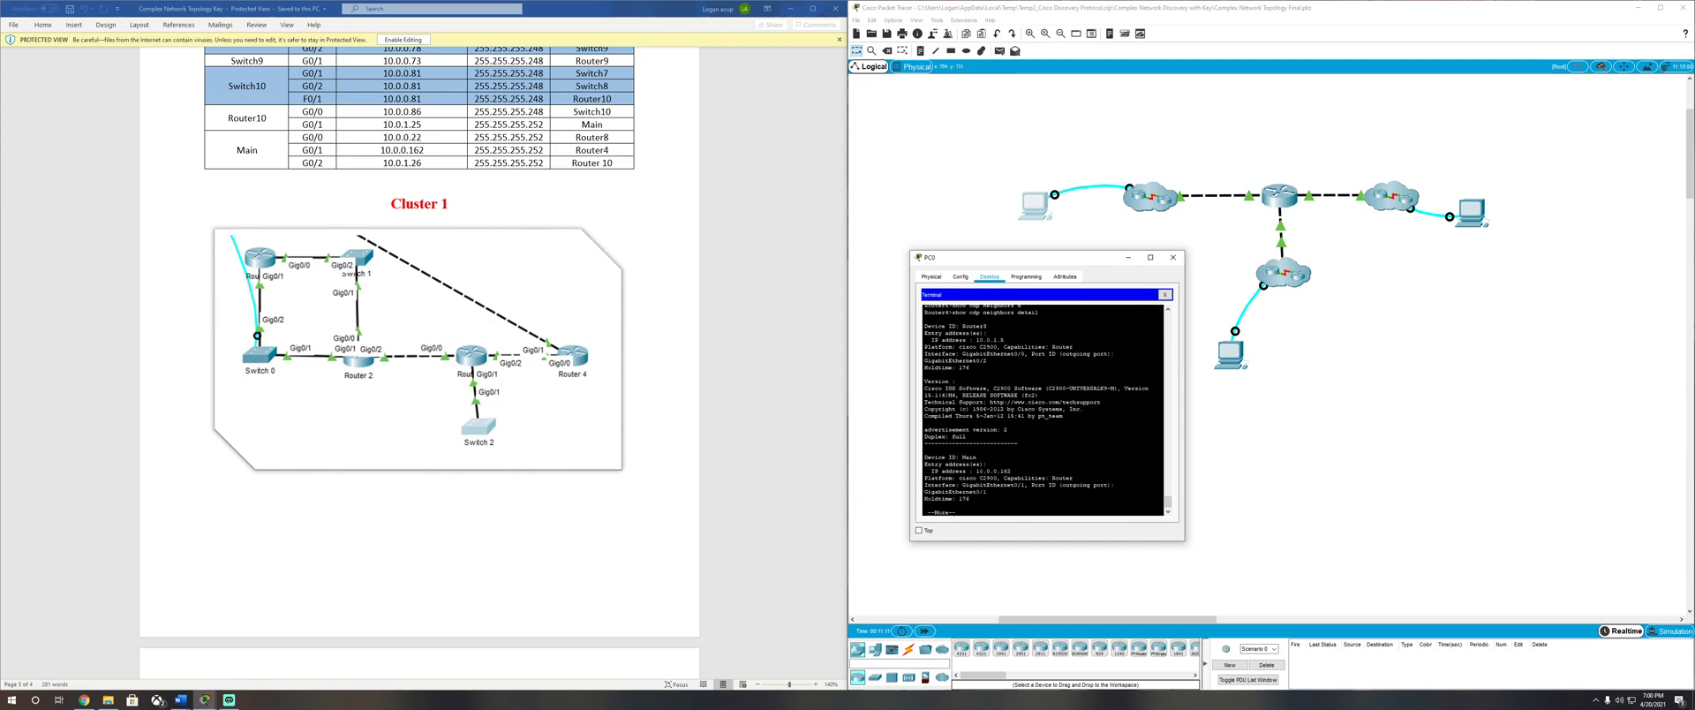
scroll(1042, 410, "down", 1)
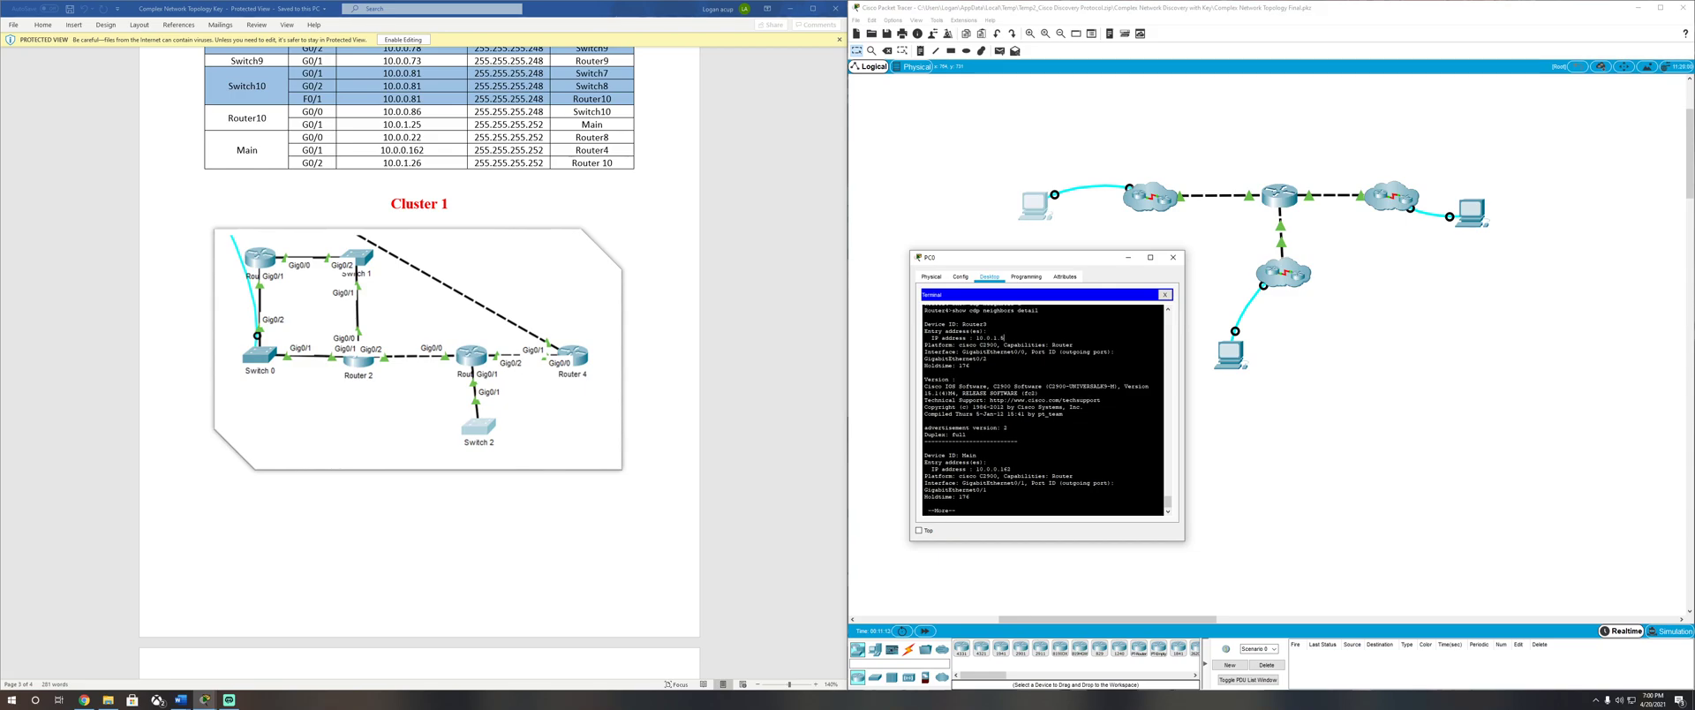
key("space")
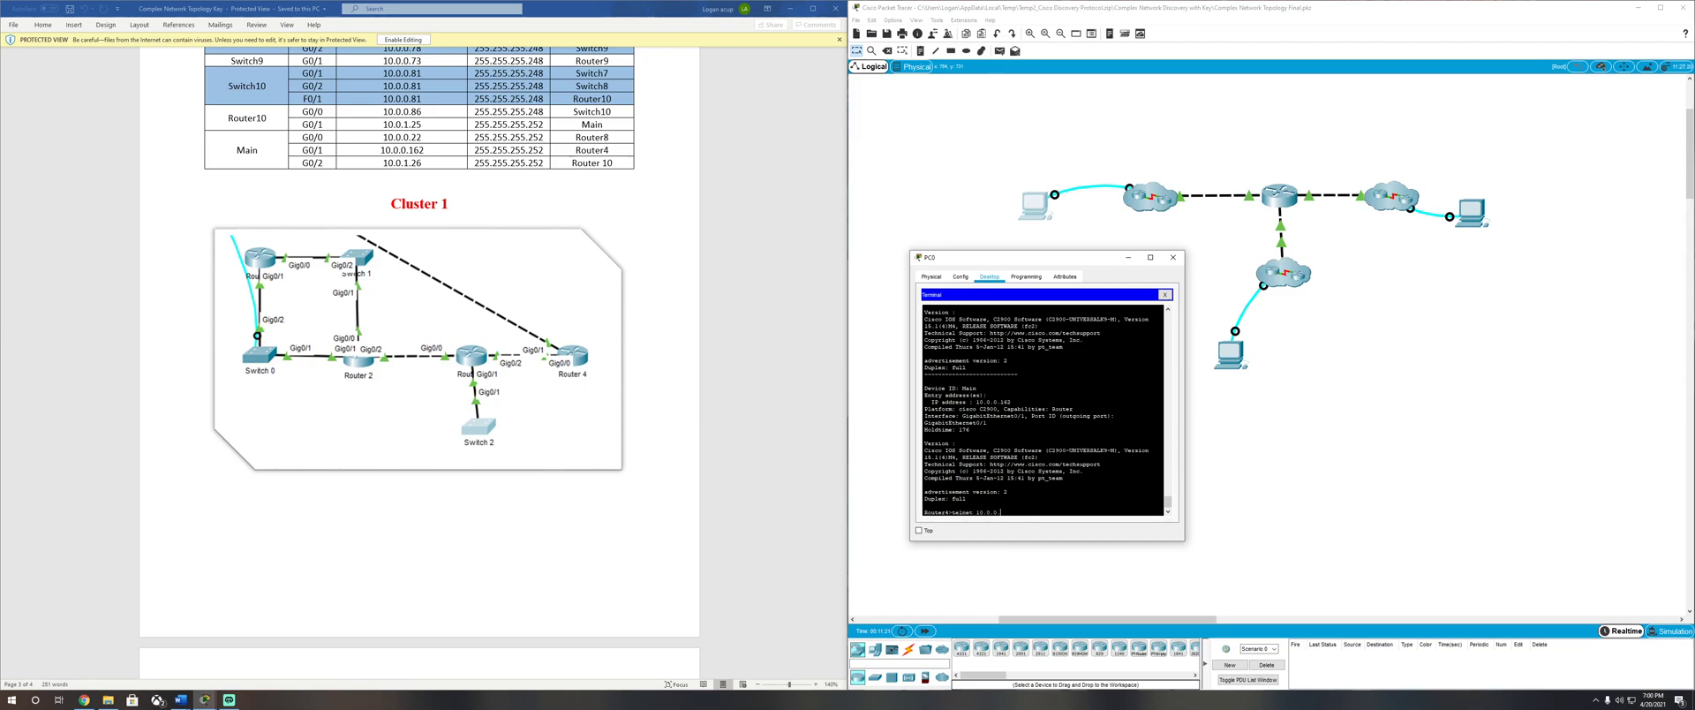
Step: Telnet from Router4 to the Main router at 10.0.0.162 and log in with the access password
type("162")
key("Return")
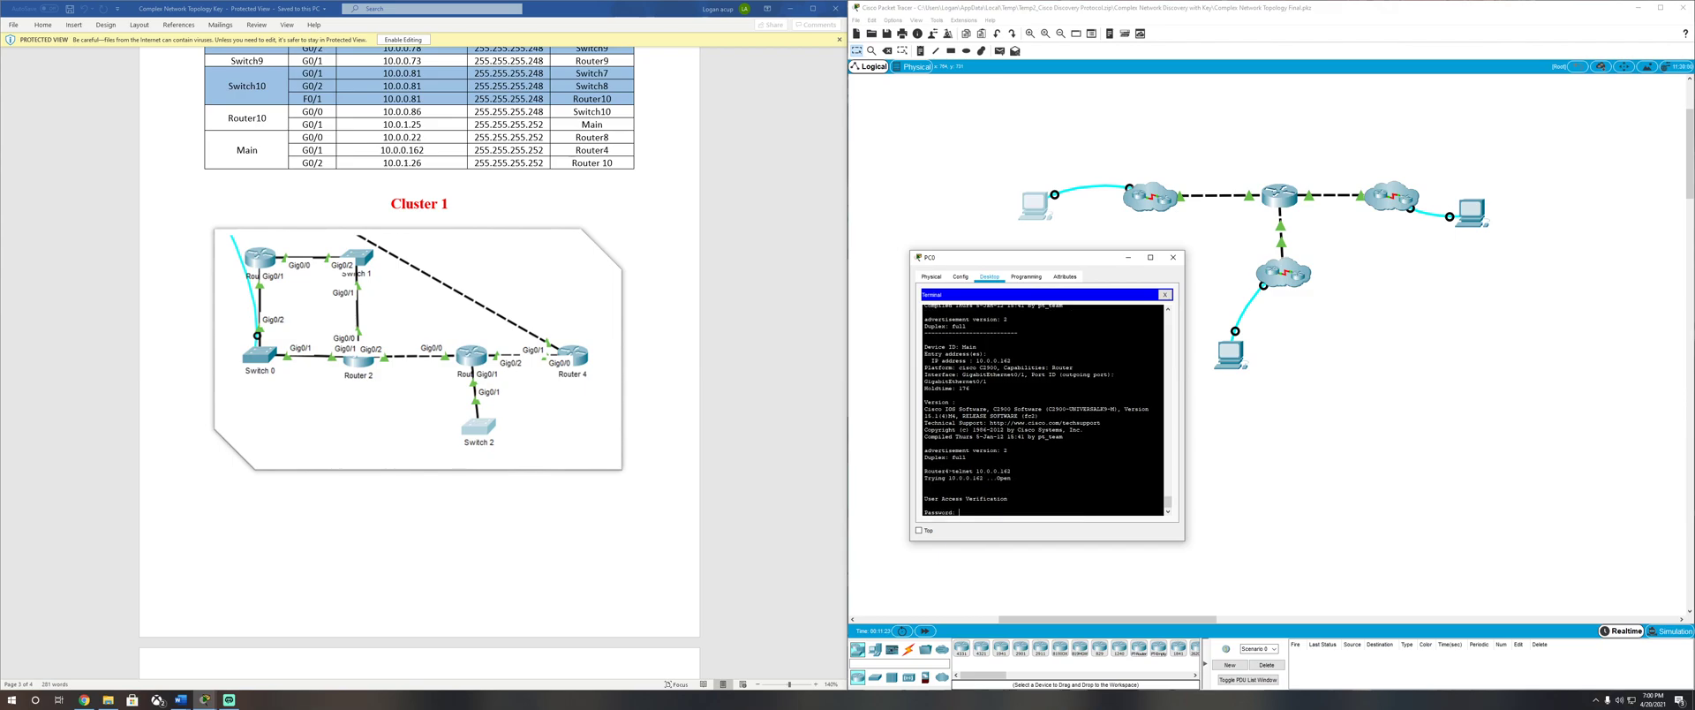
key("Return")
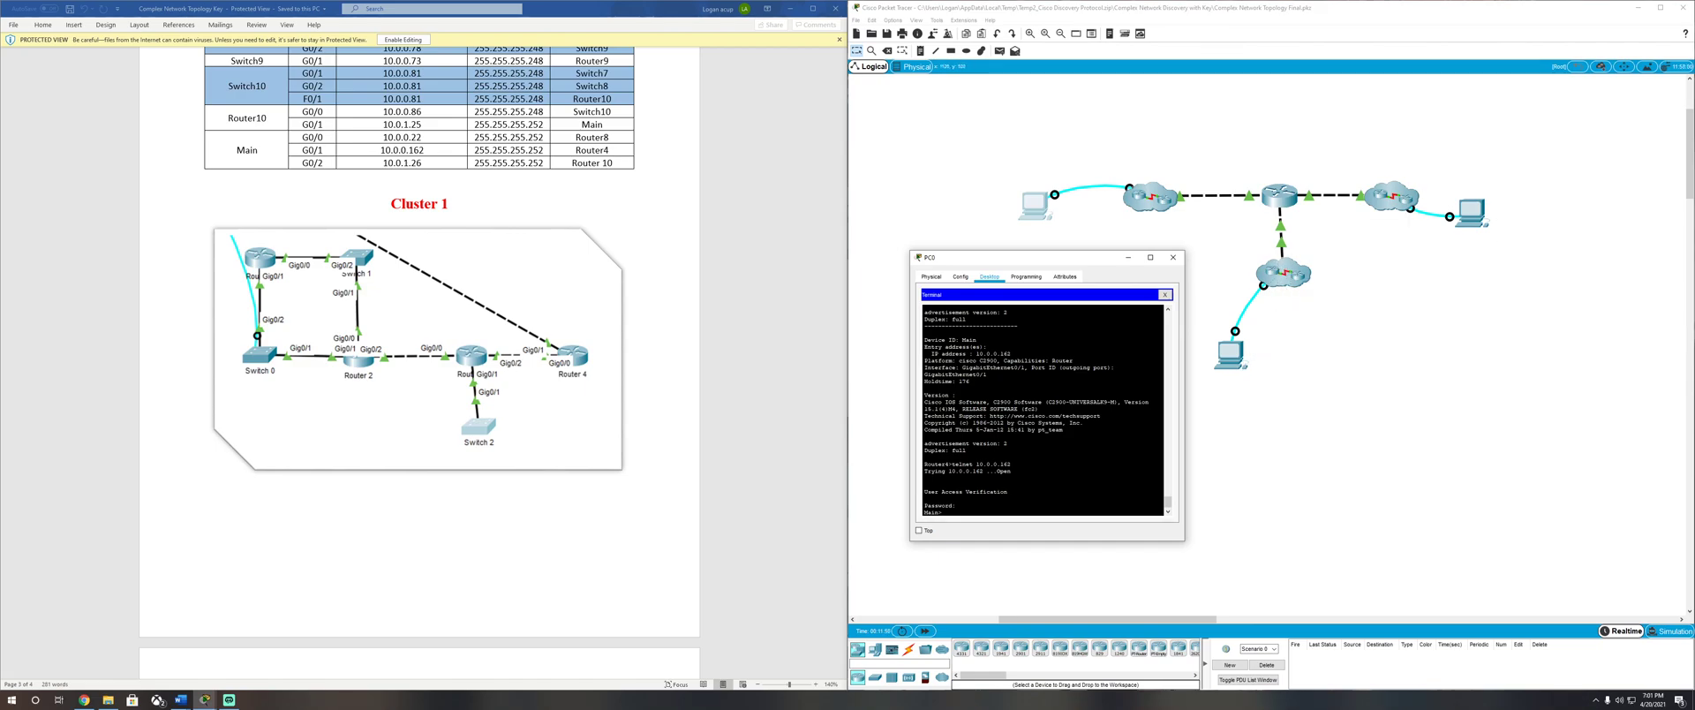
Step: Review the answer key's remaining cluster diagrams, the interface address tables and the overall topology diagram on the first page
scroll(415, 422, "down", 5)
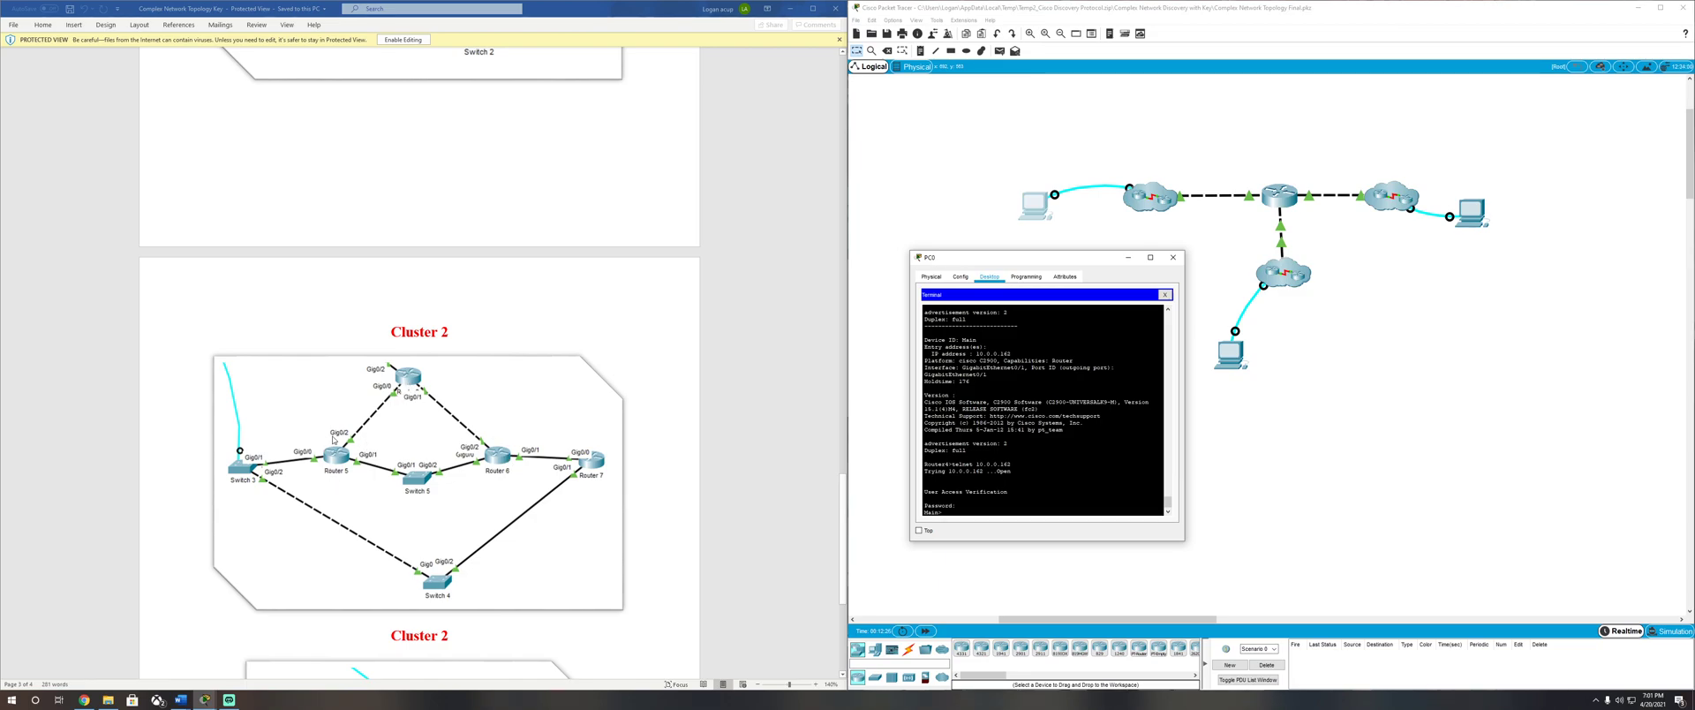
scroll(349, 495, "down", 3)
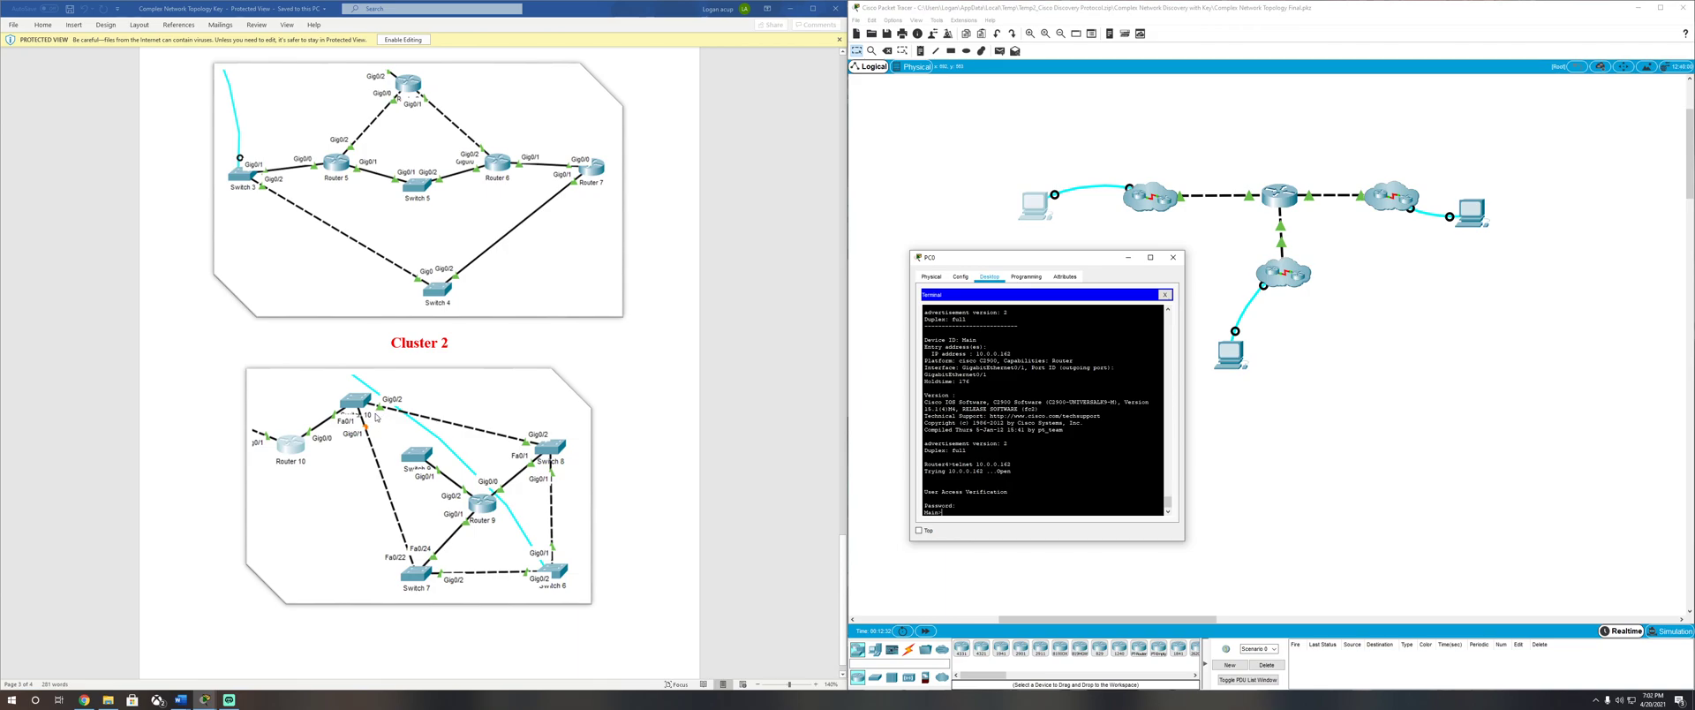
scroll(372, 431, "down", 1)
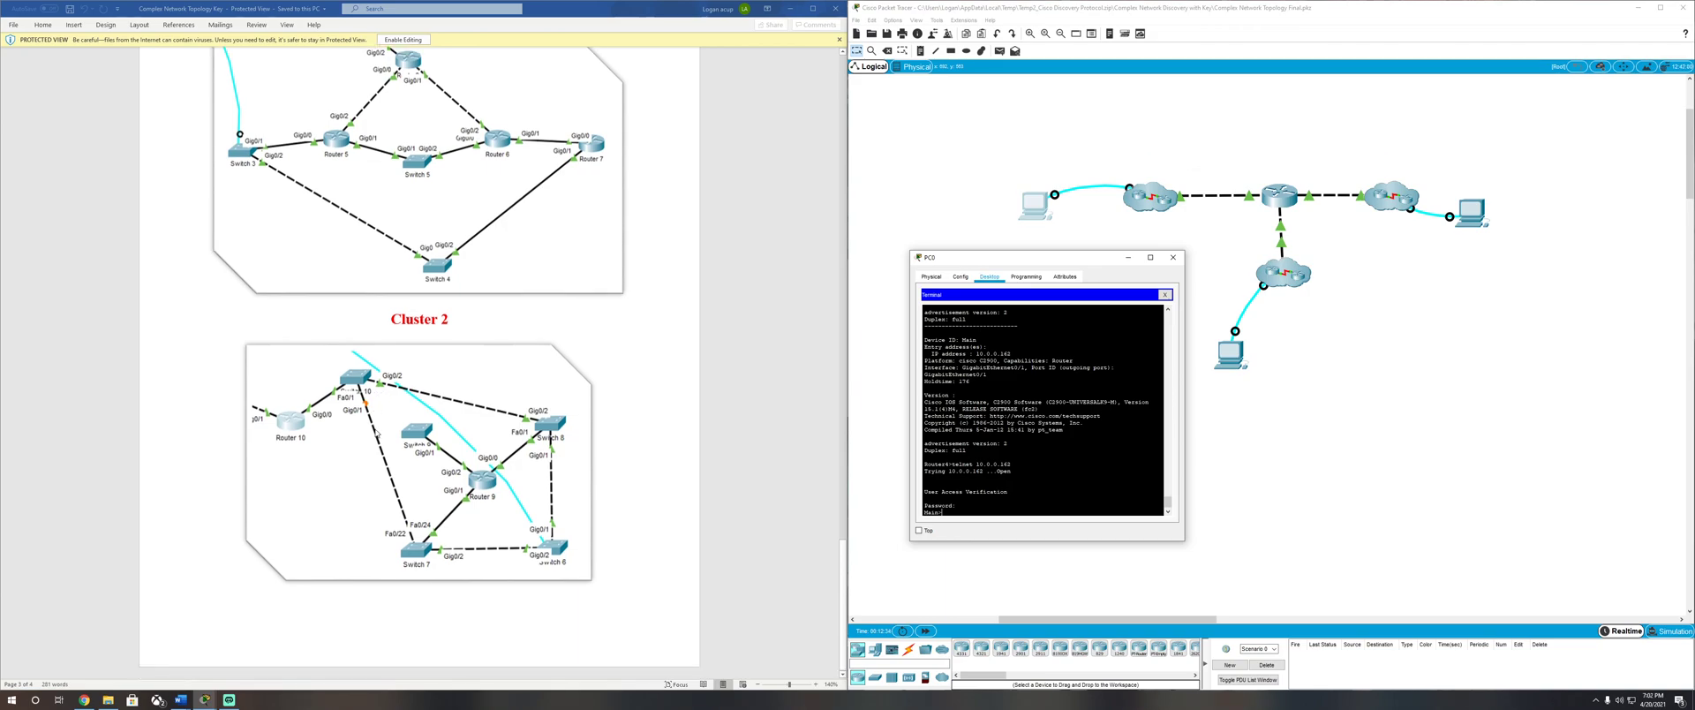
scroll(375, 434, "up", 3)
scroll(380, 442, "down", 1)
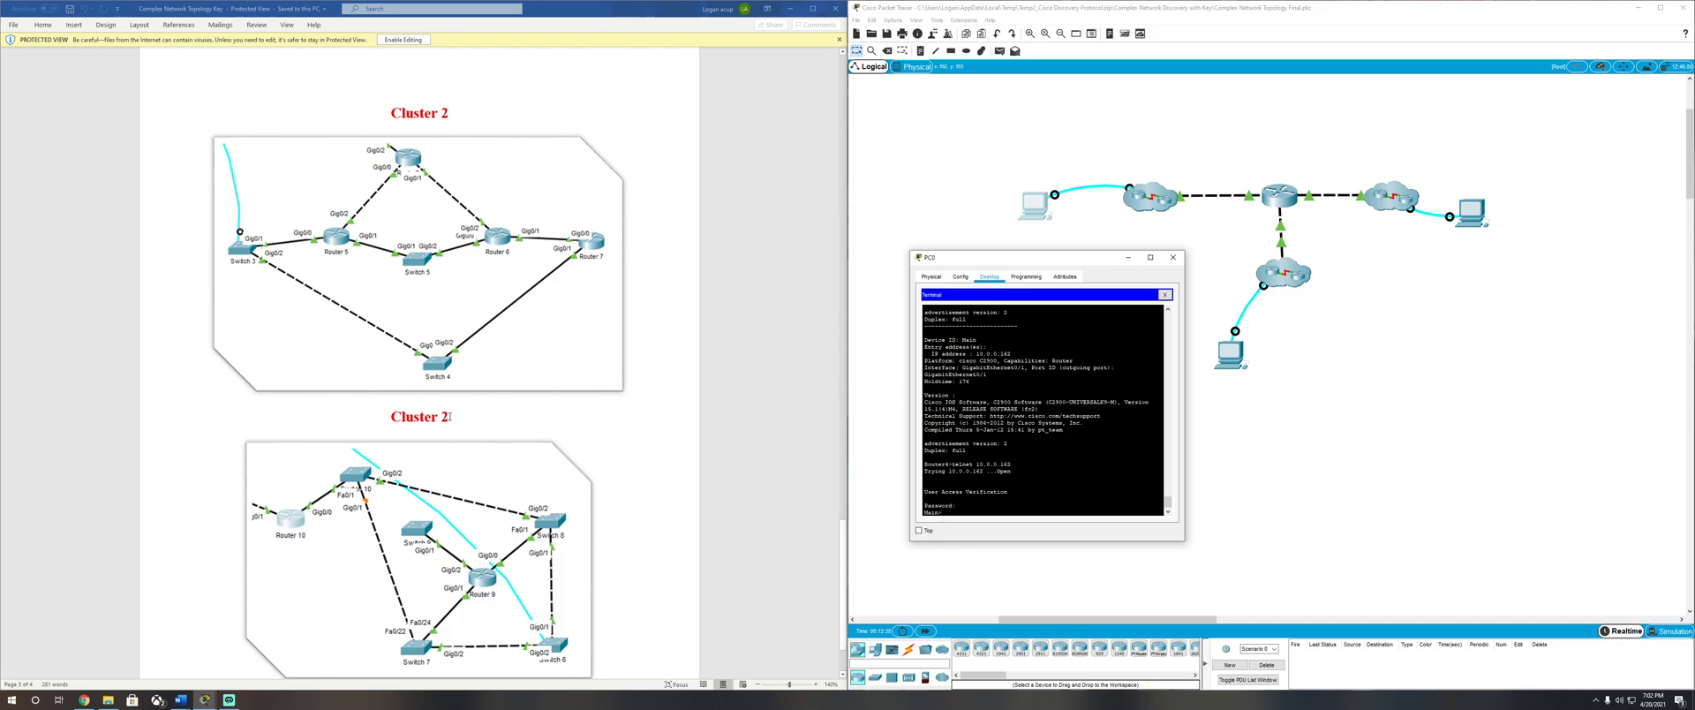
scroll(450, 416, "down", 1)
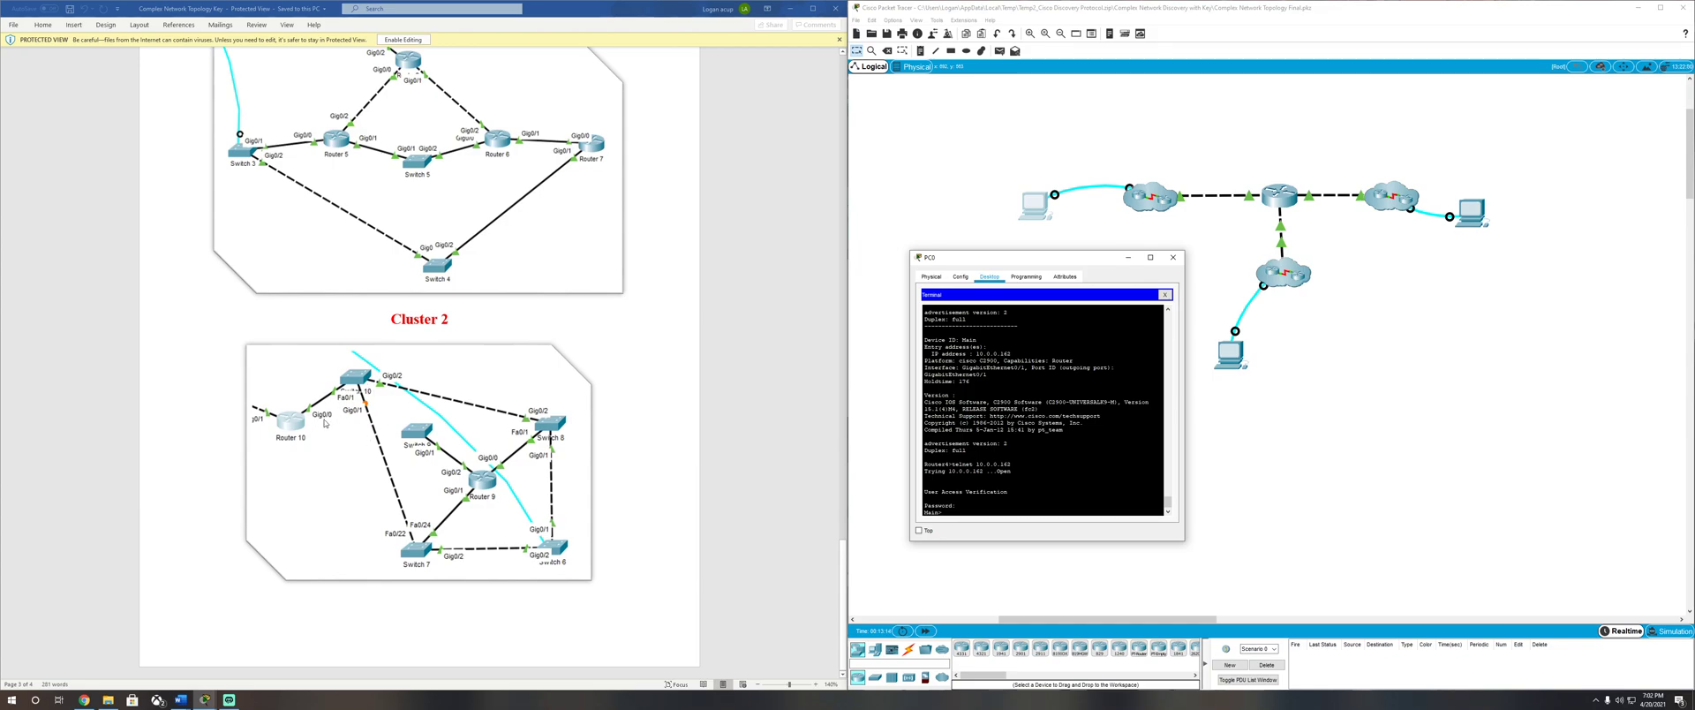
scroll(456, 544, "up", 10)
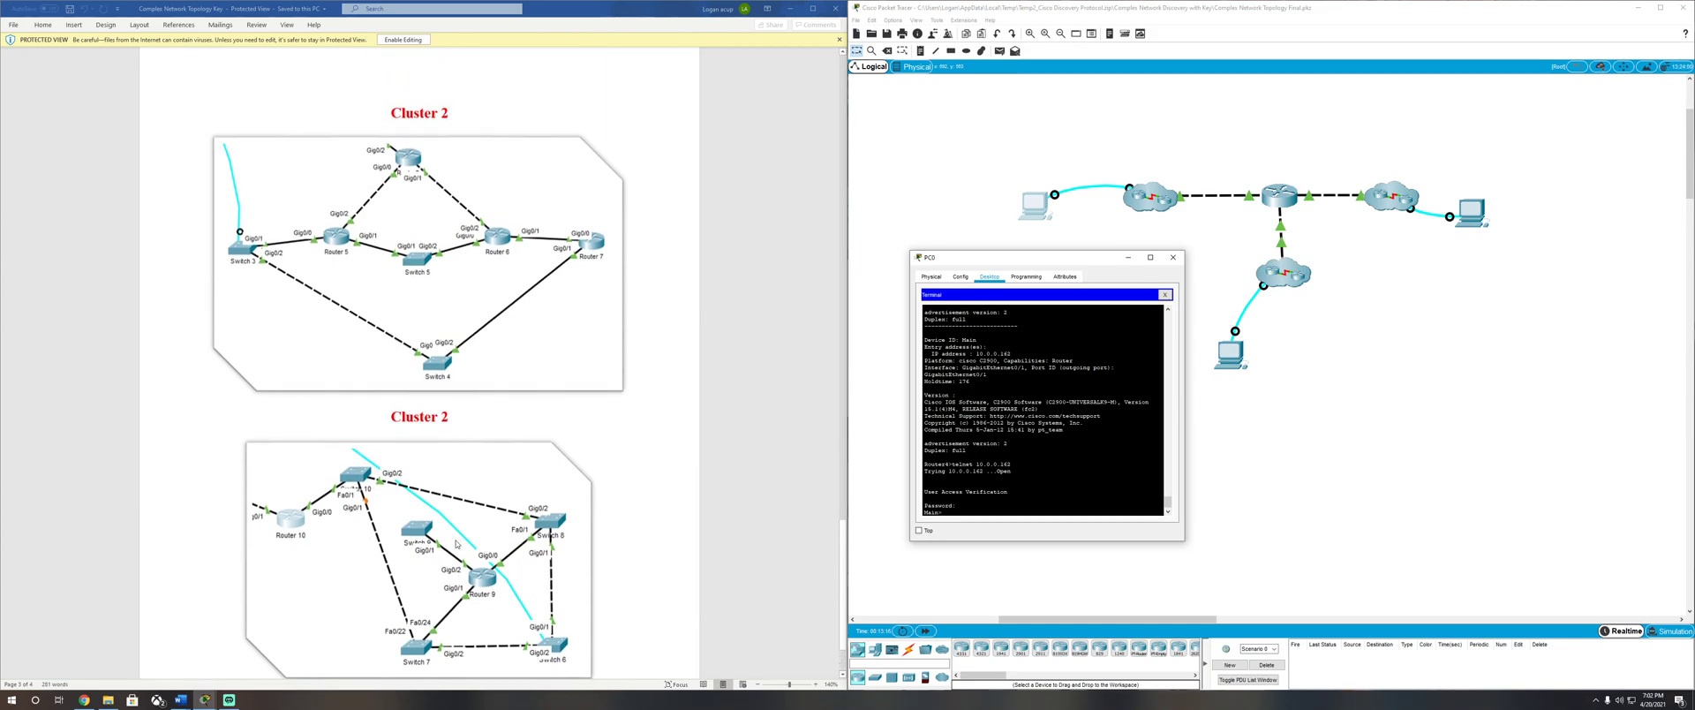
scroll(456, 544, "up", 15)
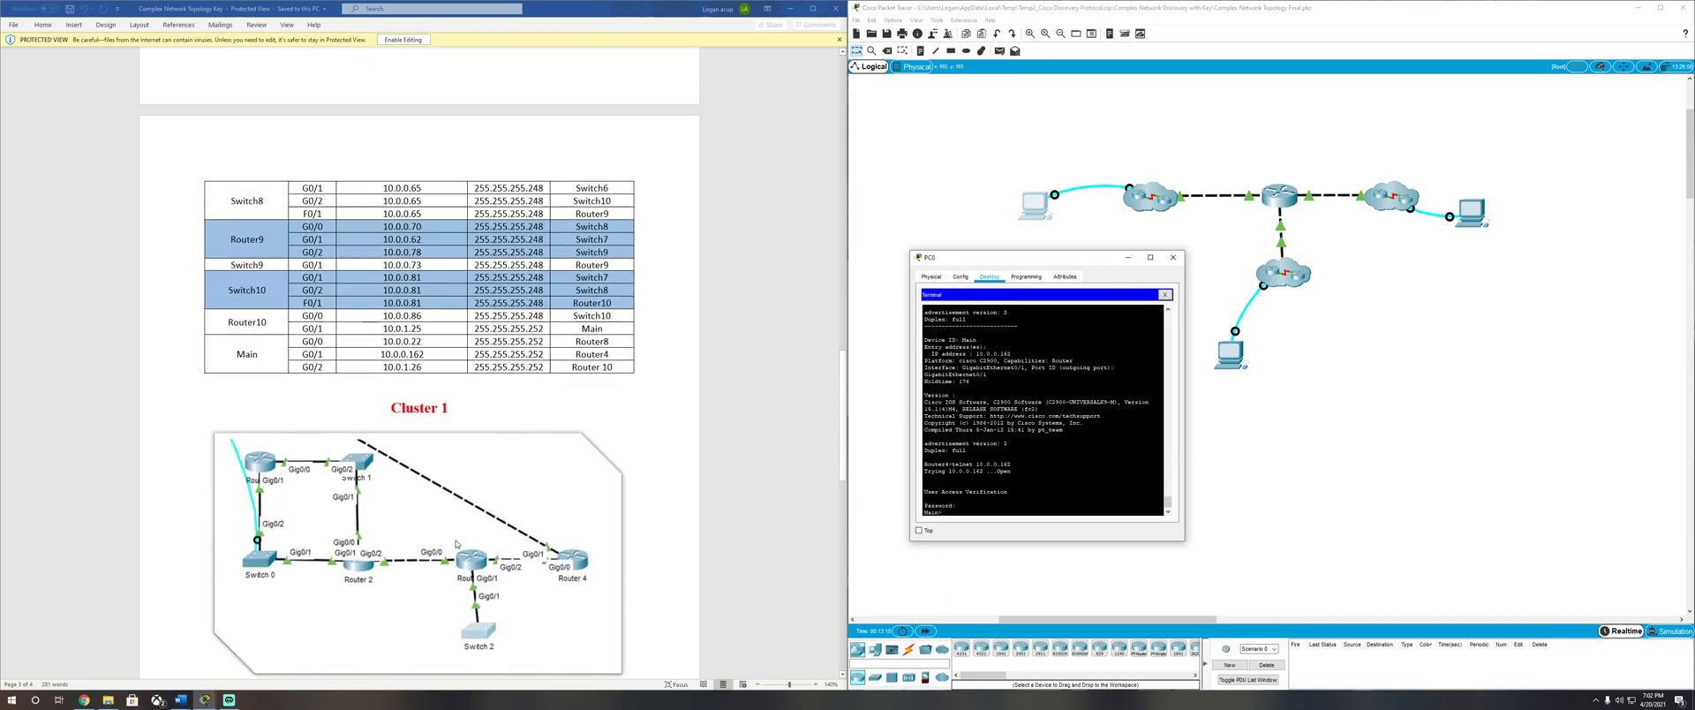
scroll(455, 544, "up", 10)
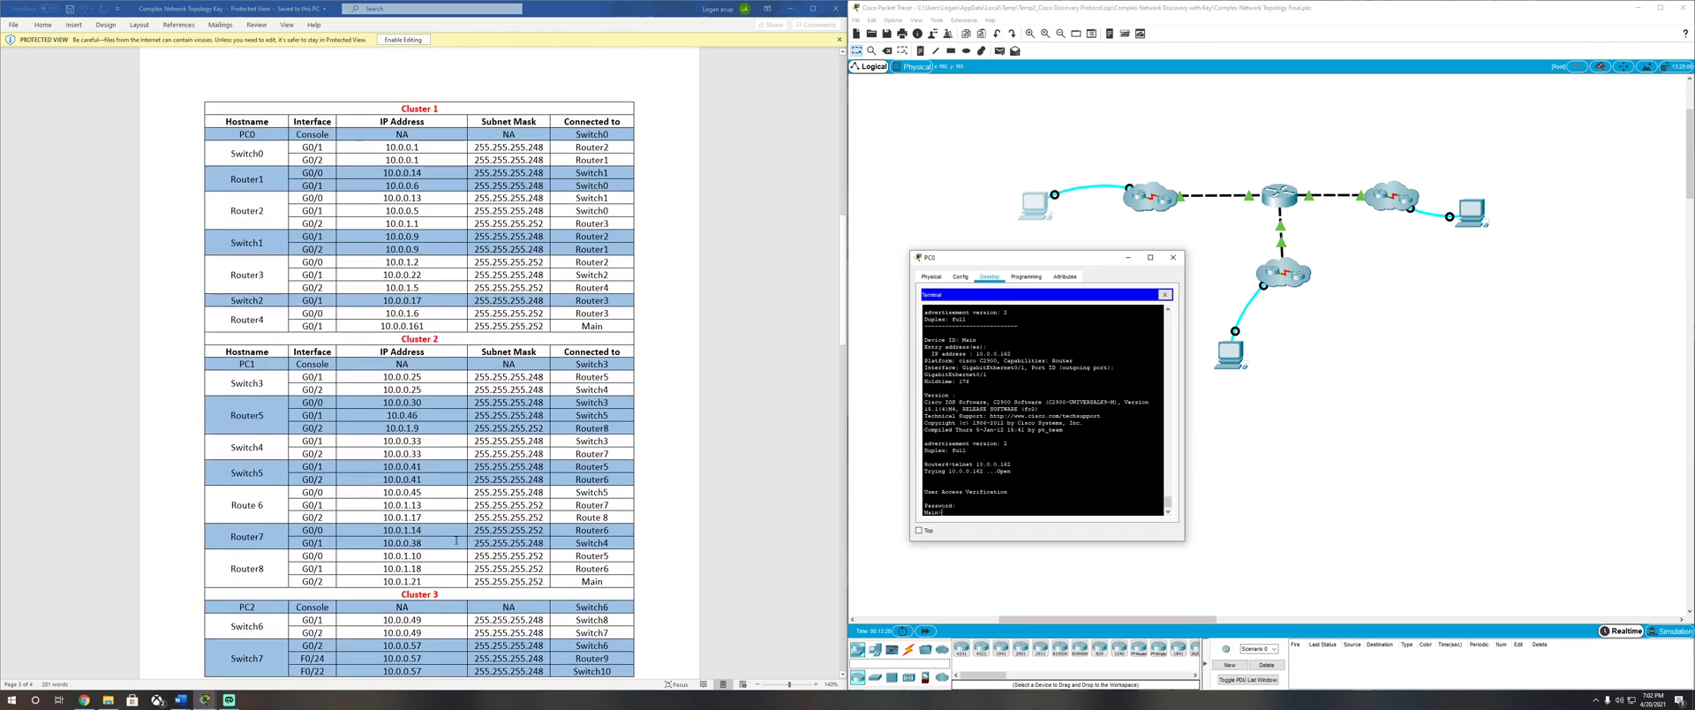
scroll(456, 540, "up", 8)
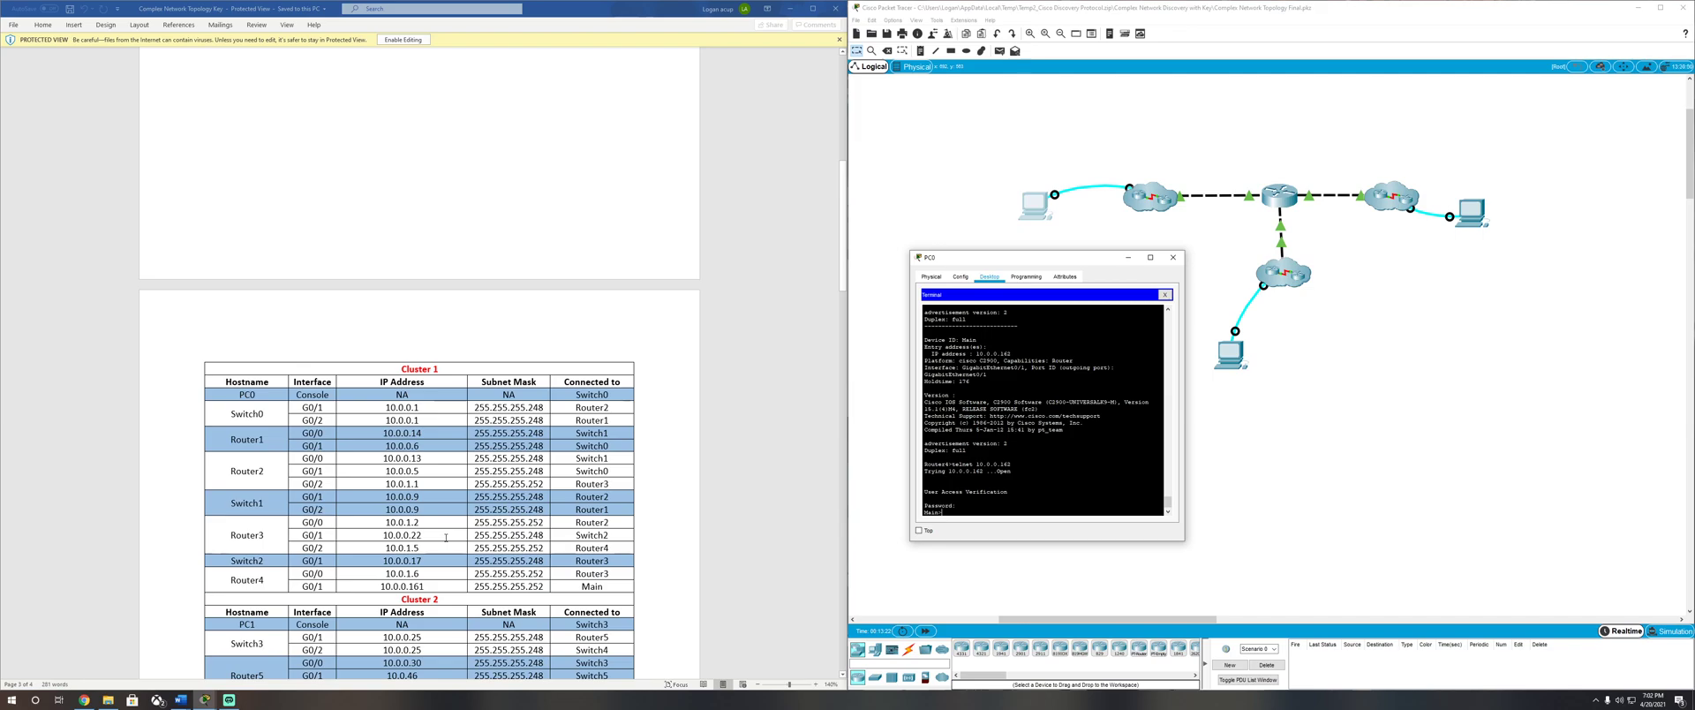
scroll(446, 538, "up", 4)
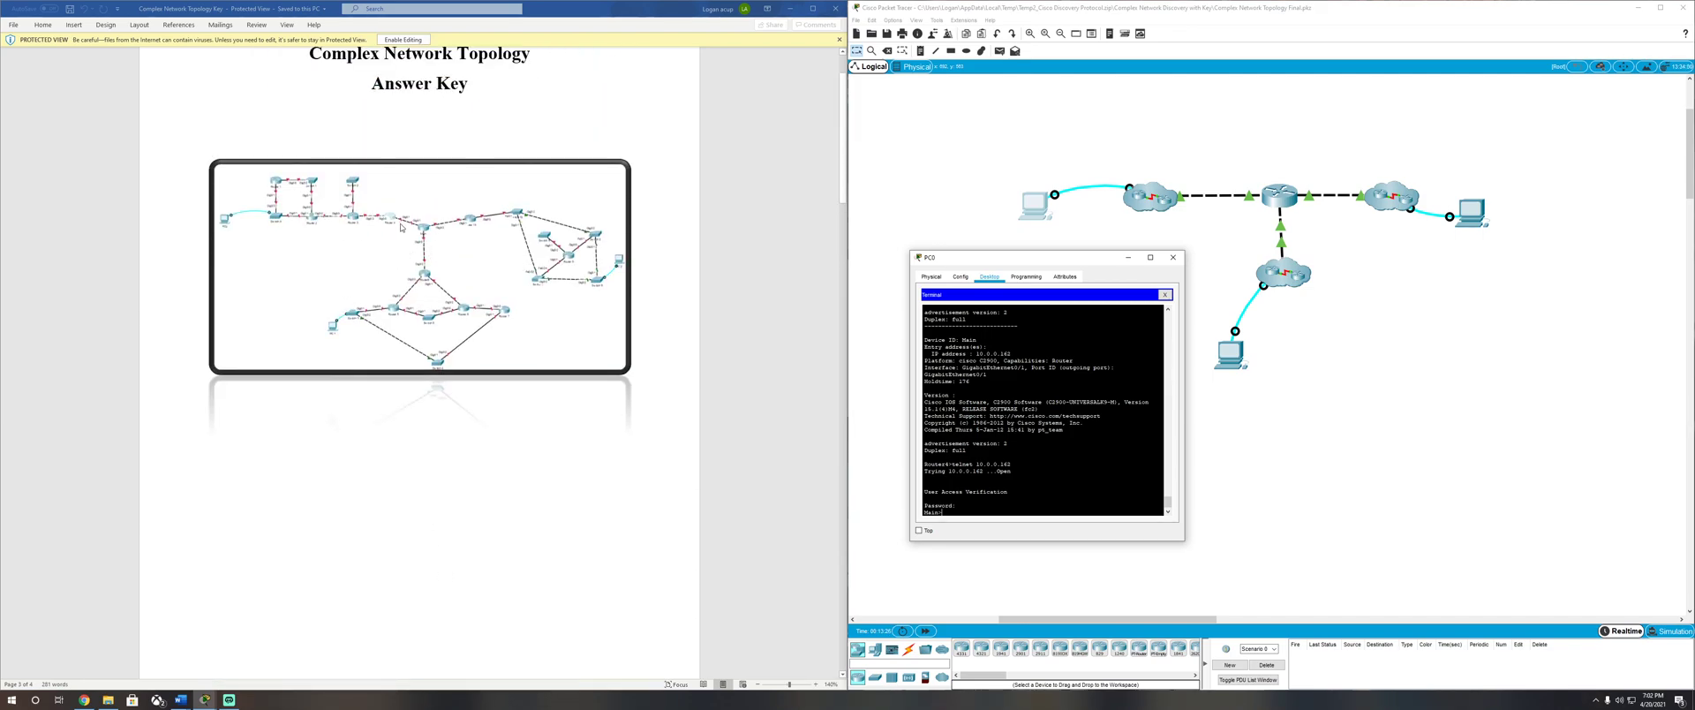
Step: Minimize the PC terminal, the answer key document and the Packet Tracer window to clear the desktop
left_click(1128, 257)
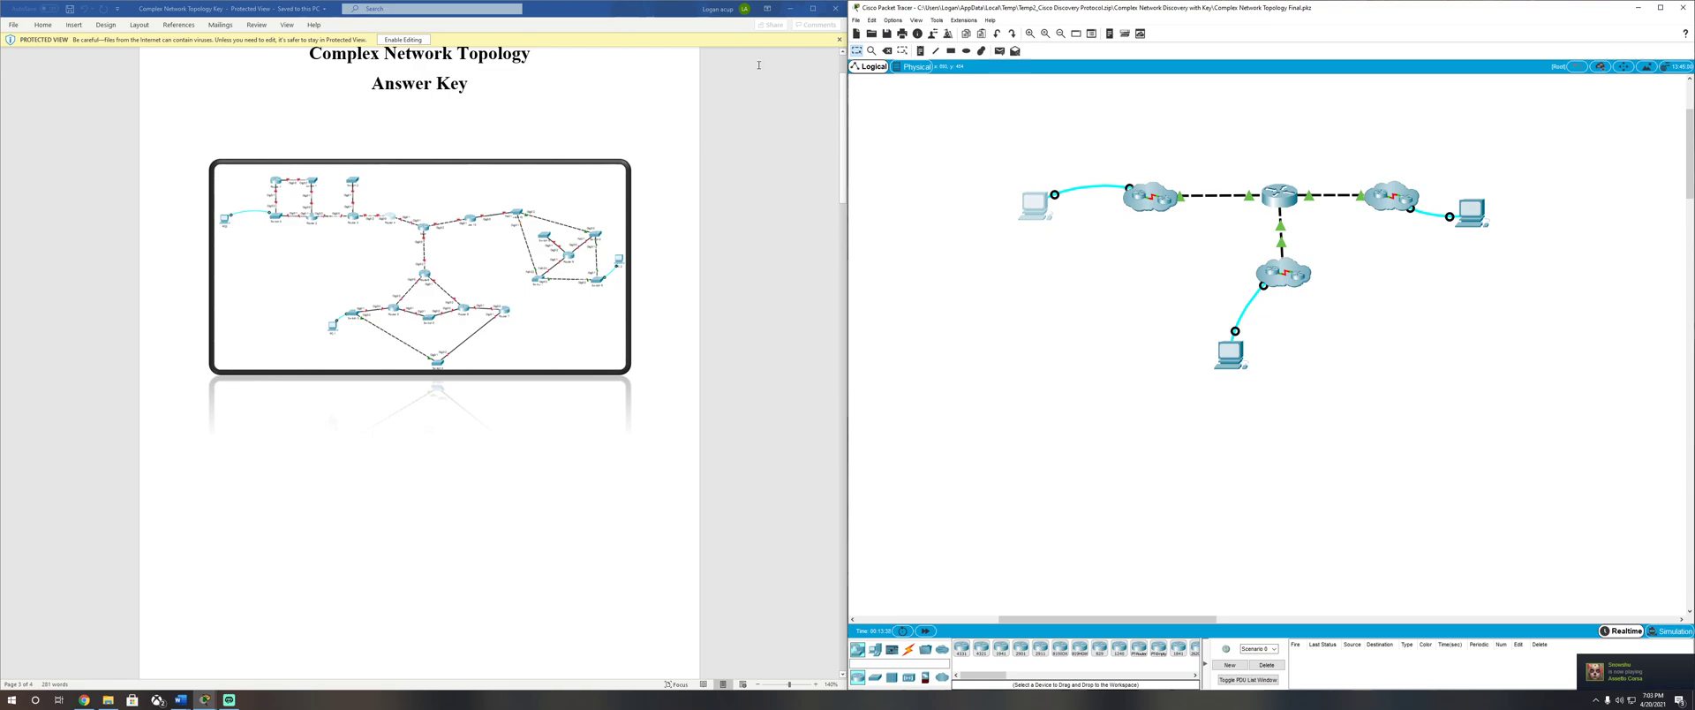
left_click(790, 9)
left_click(790, 9)
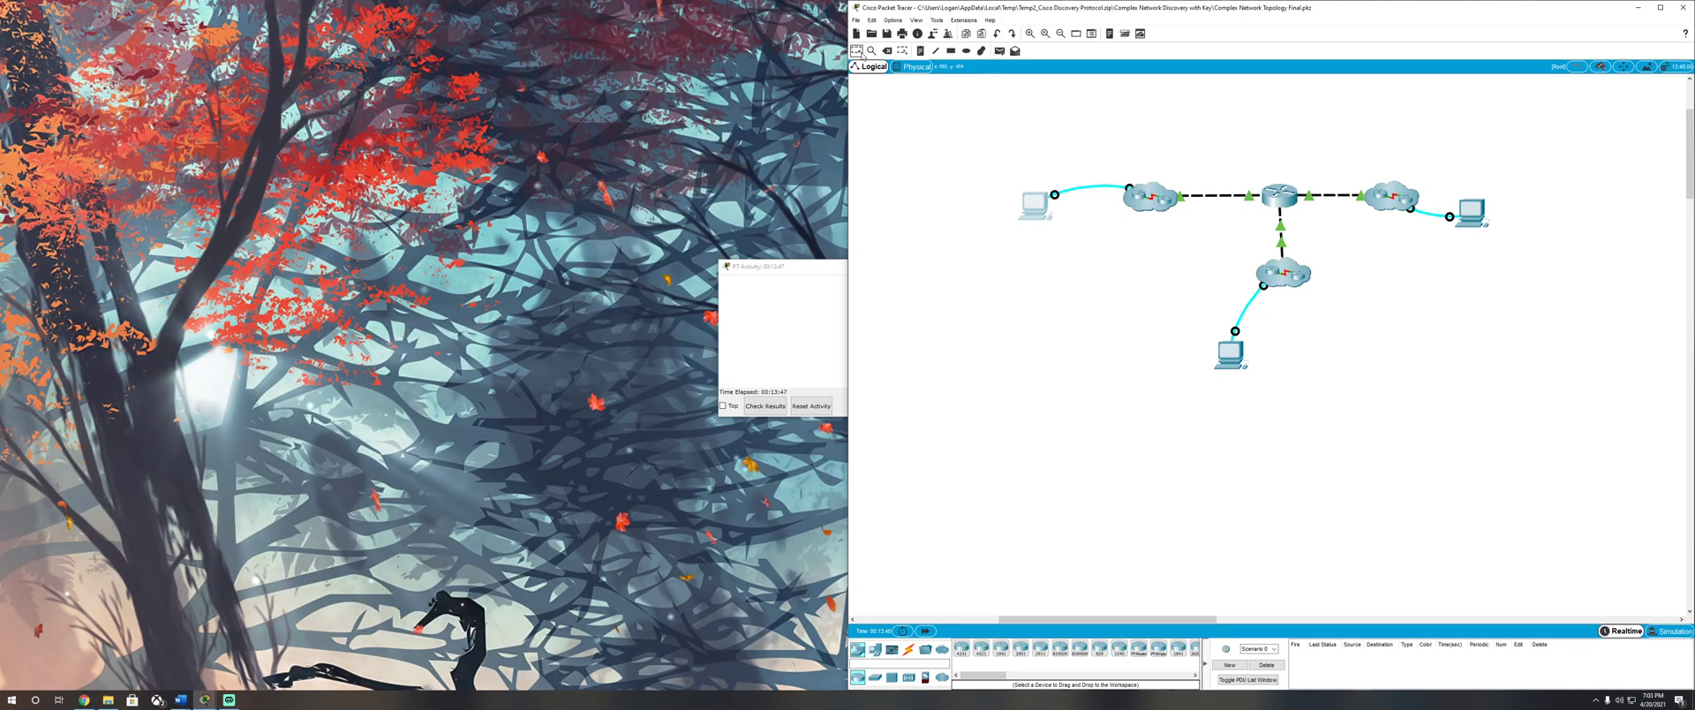
left_click(1638, 7)
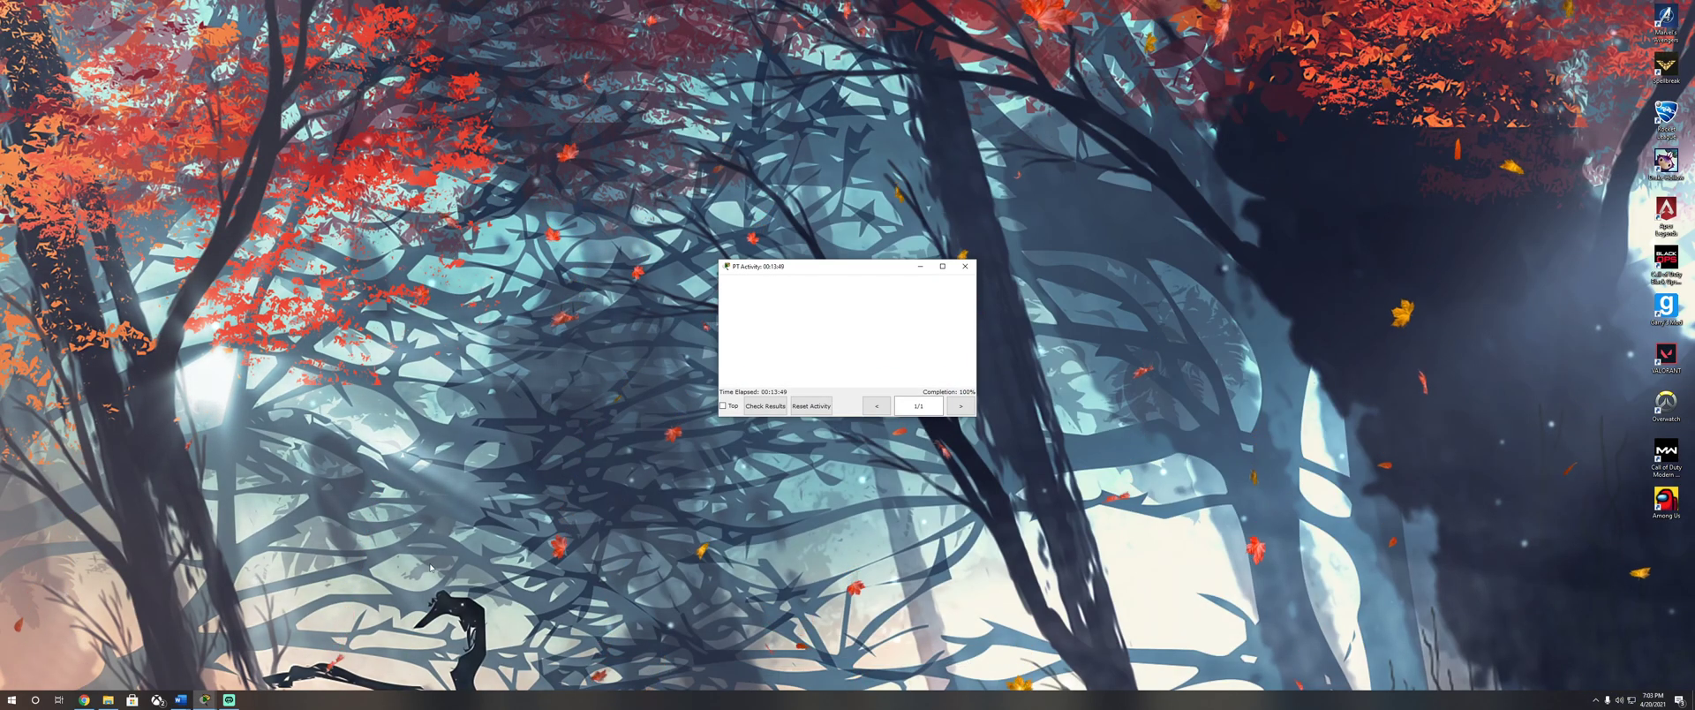
Step: Open the Cisco Discovery Protocol PDF from its parent folder in File Explorer and read through to the CDP Commands section
left_click(108, 699)
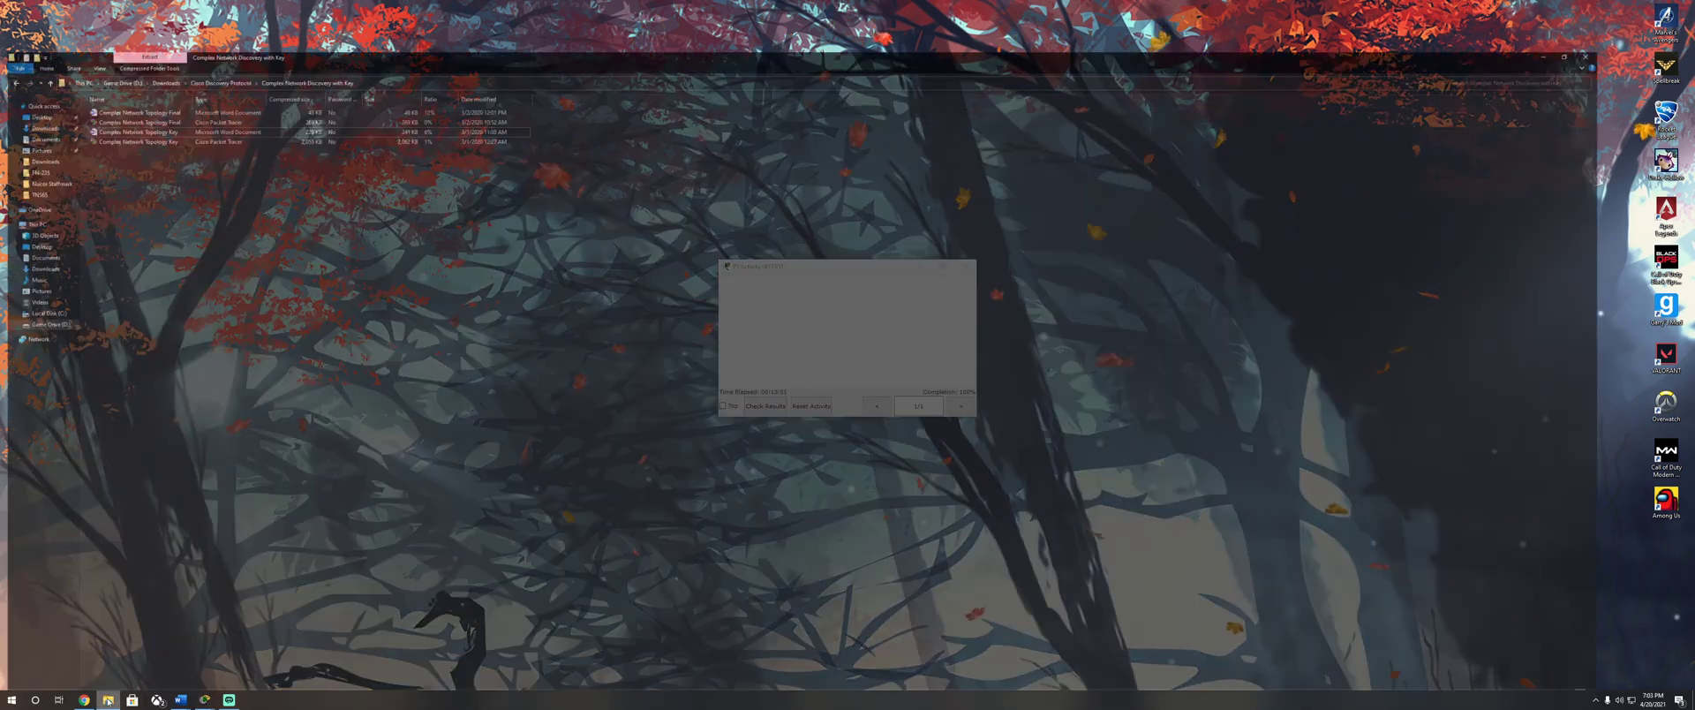
left_click(10, 32)
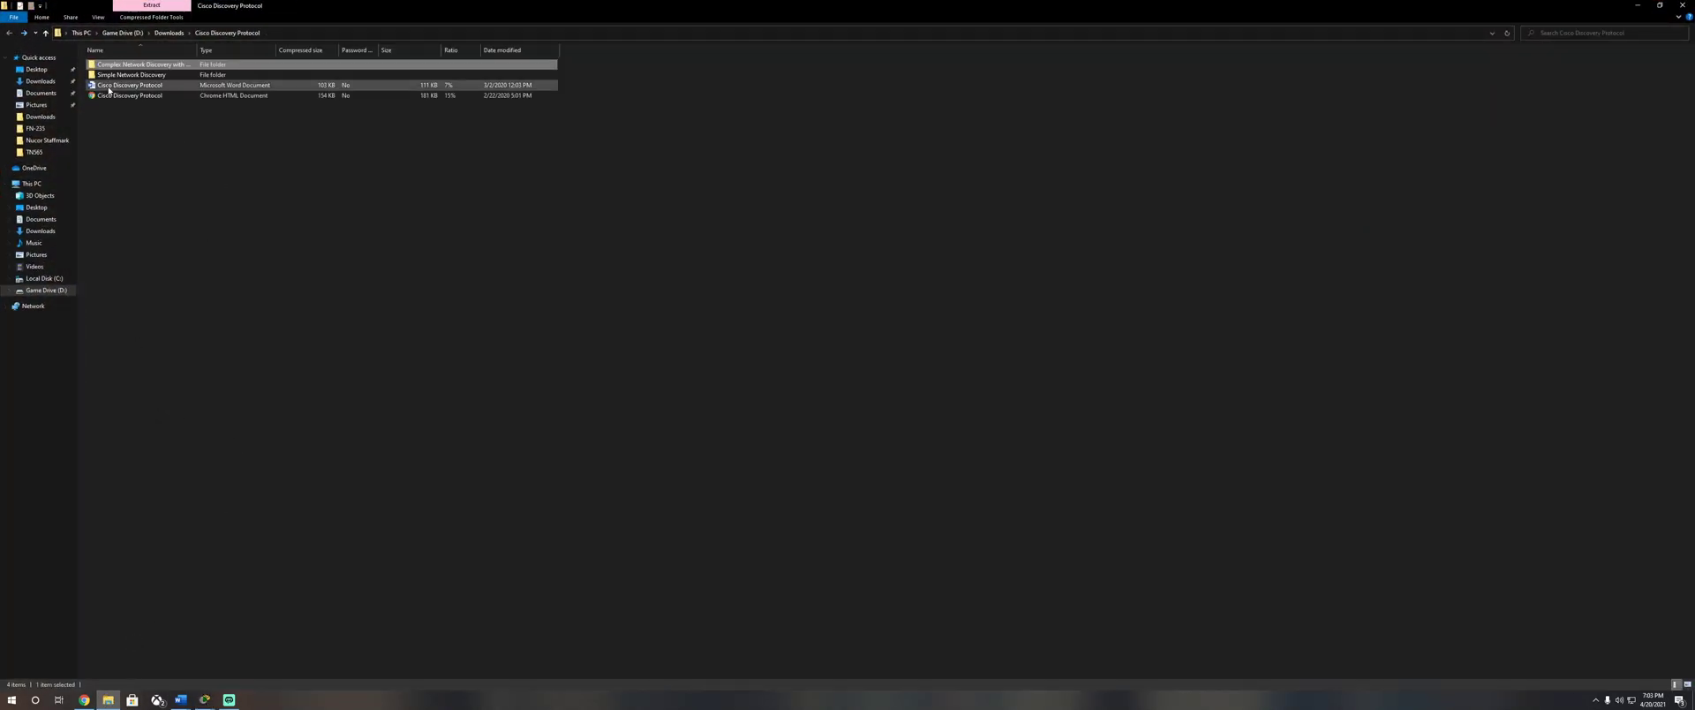
double_click(150, 97)
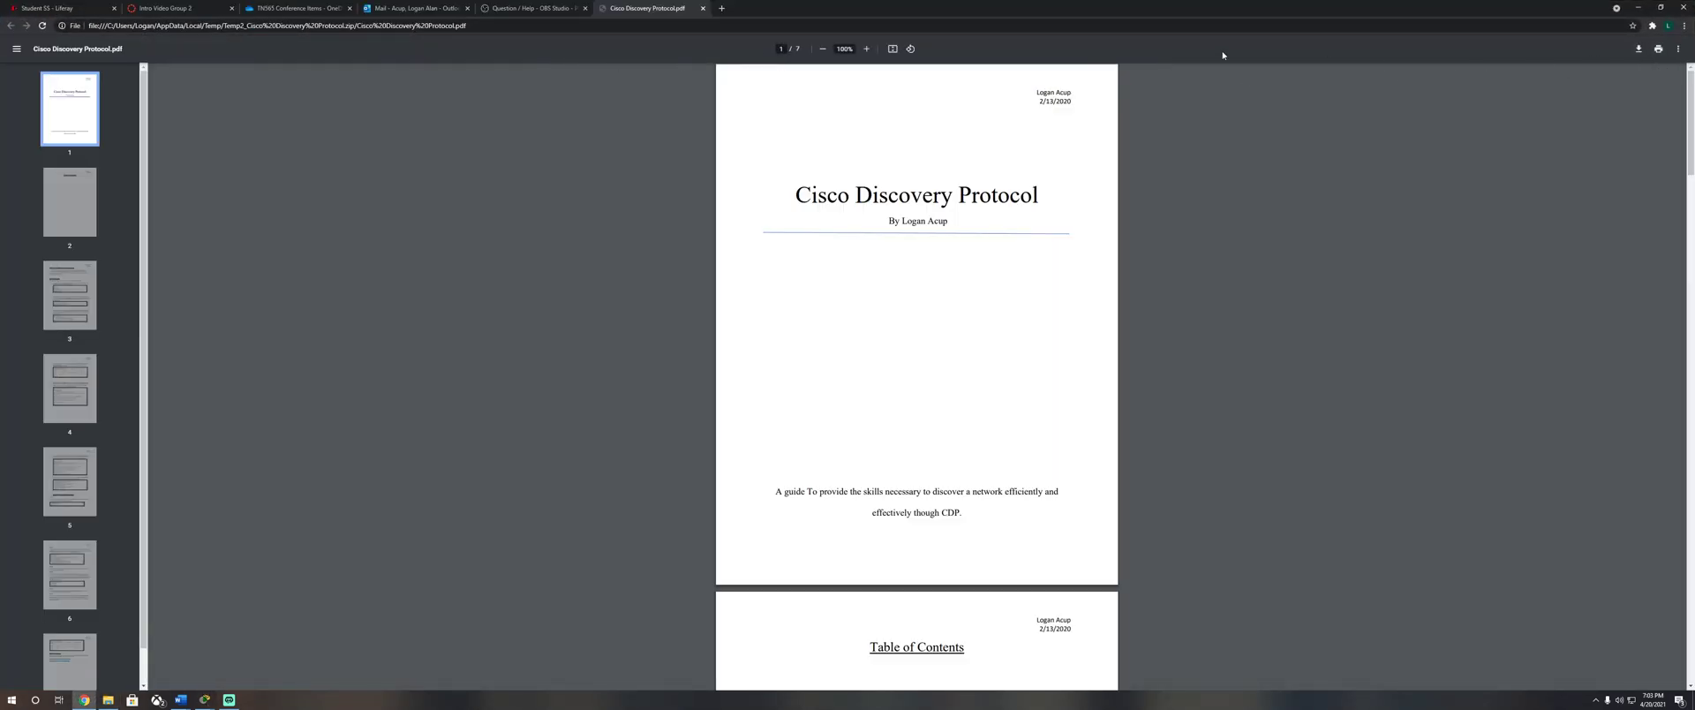
scroll(920, 385, "down", 5)
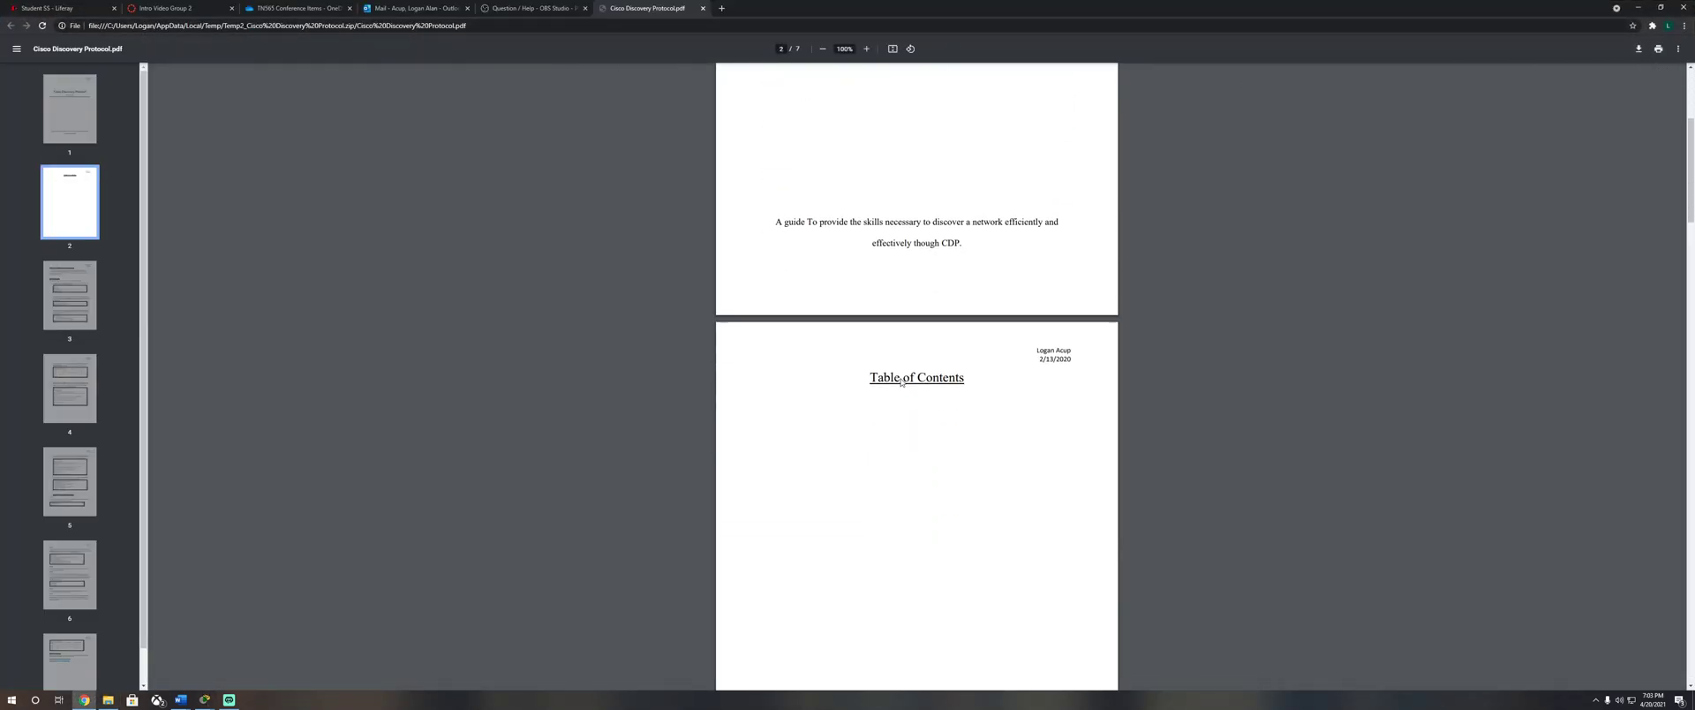
scroll(891, 373, "down", 7)
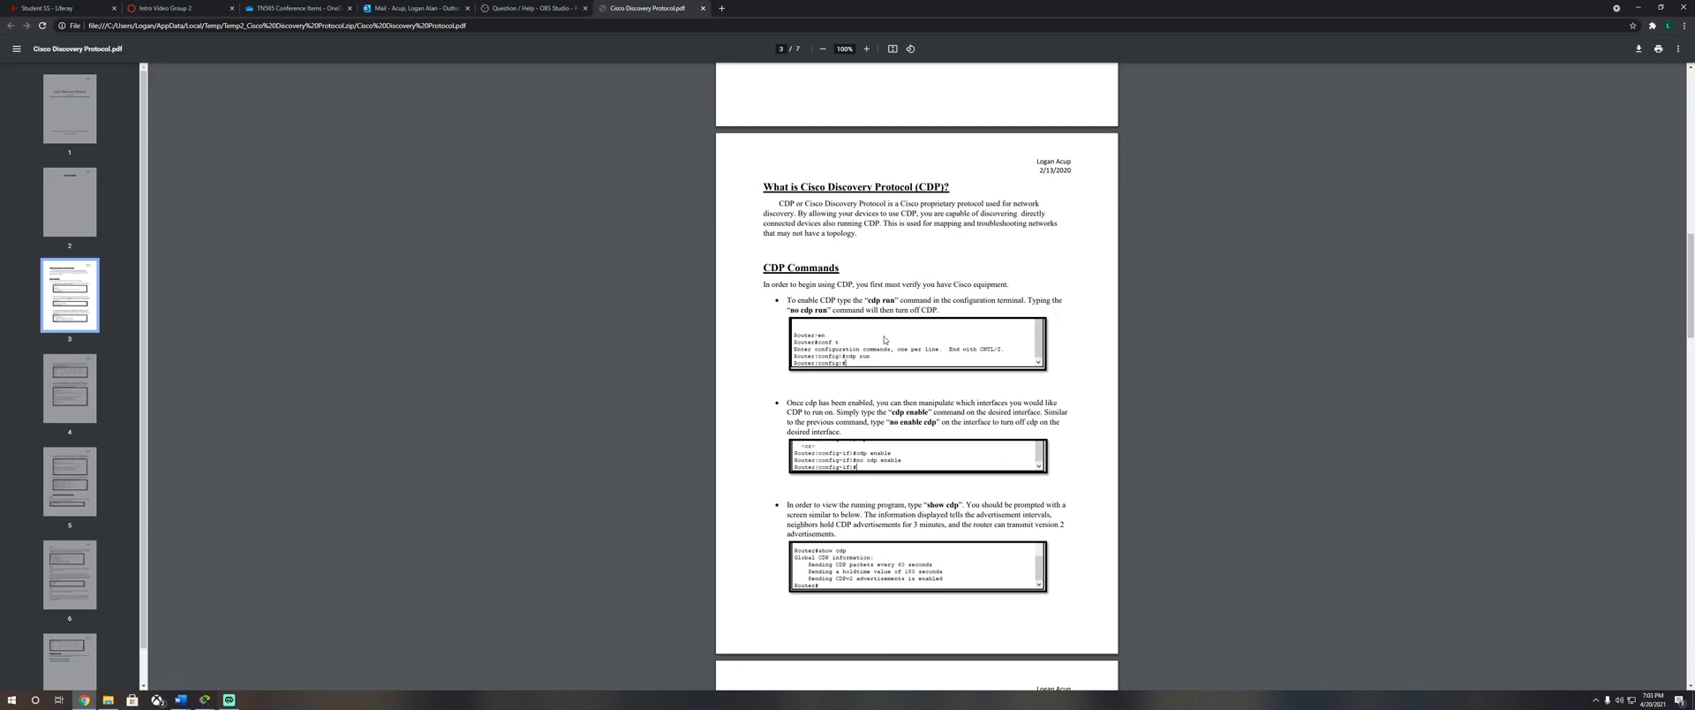
Step: Read the guide's CDP Commands section, from cdp run and cdp enable through show cdp neighbors detail, show cdp entry and show cdp interface
scroll(884, 339, "down", 2)
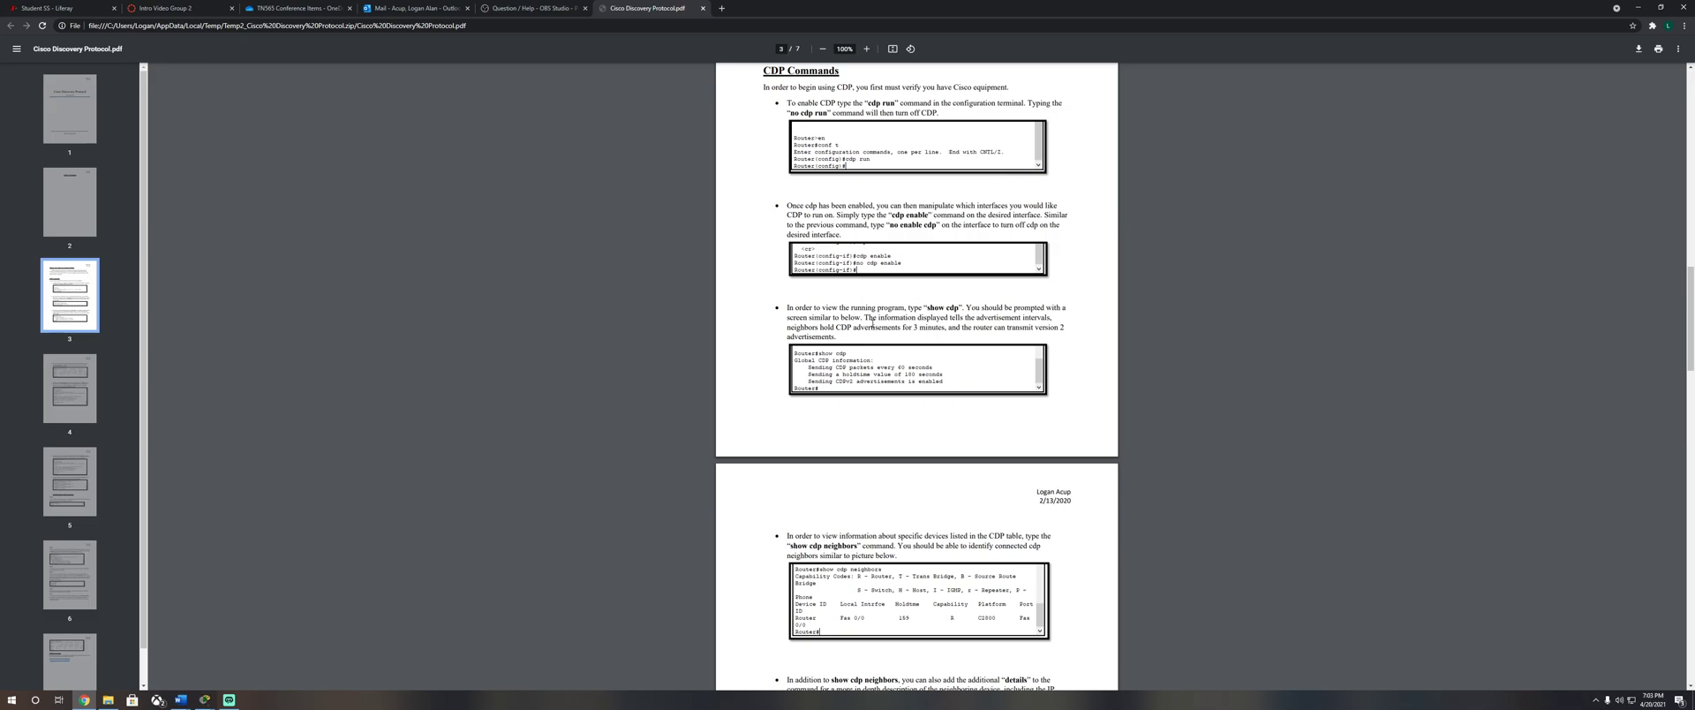
scroll(880, 332, "up", 1)
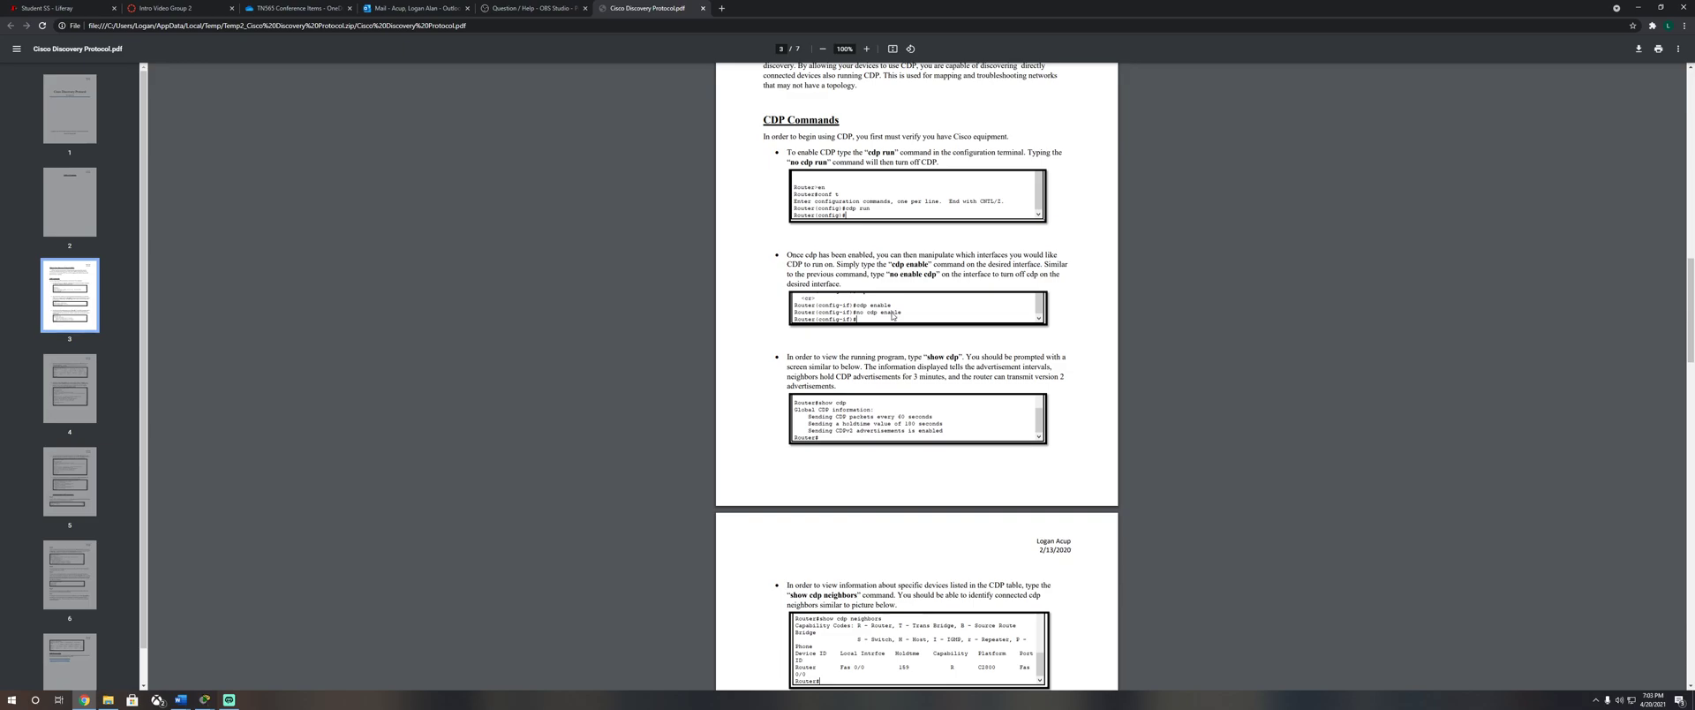
scroll(901, 323, "down", 3)
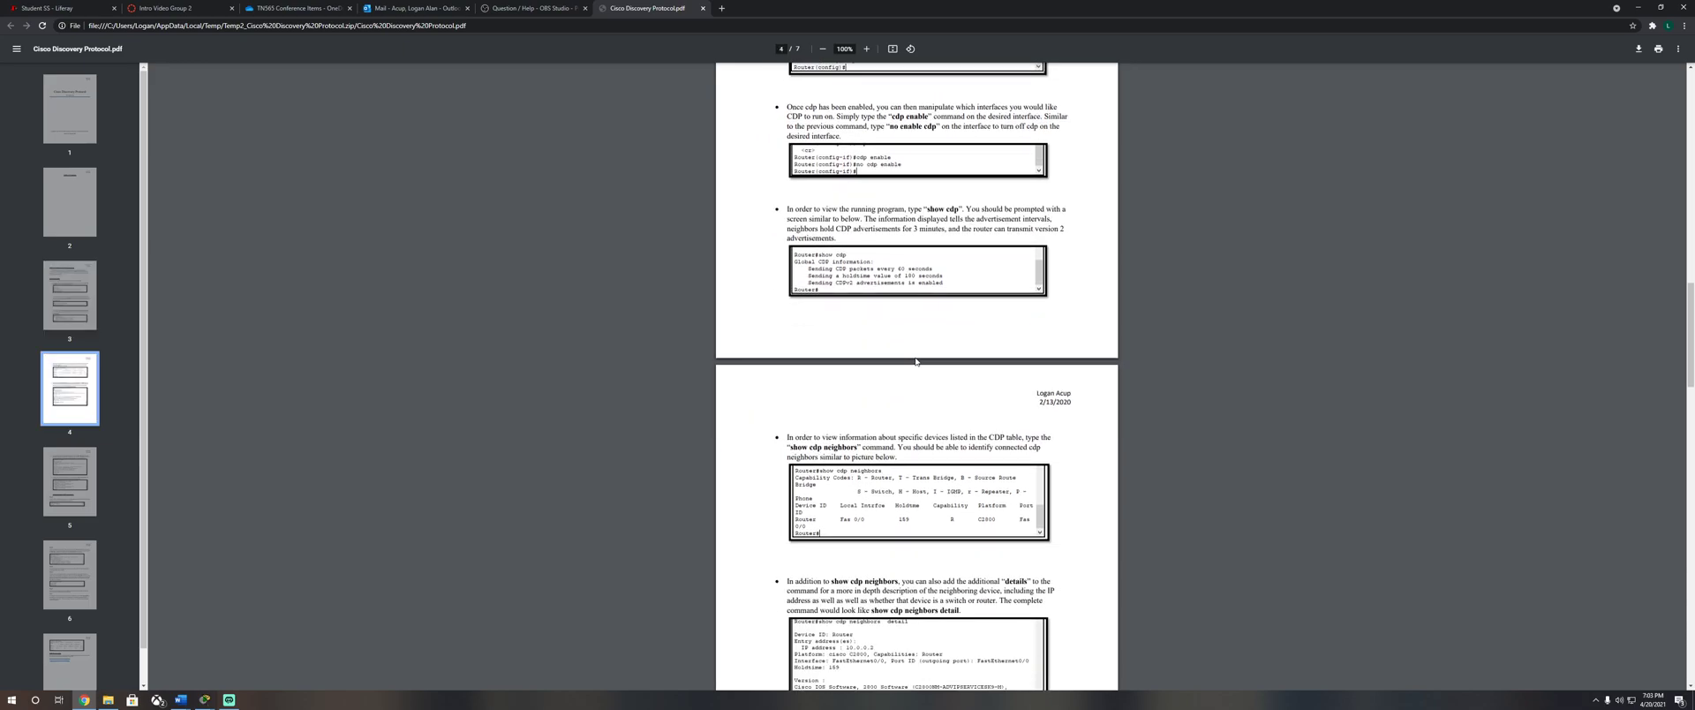
scroll(916, 360, "down", 2)
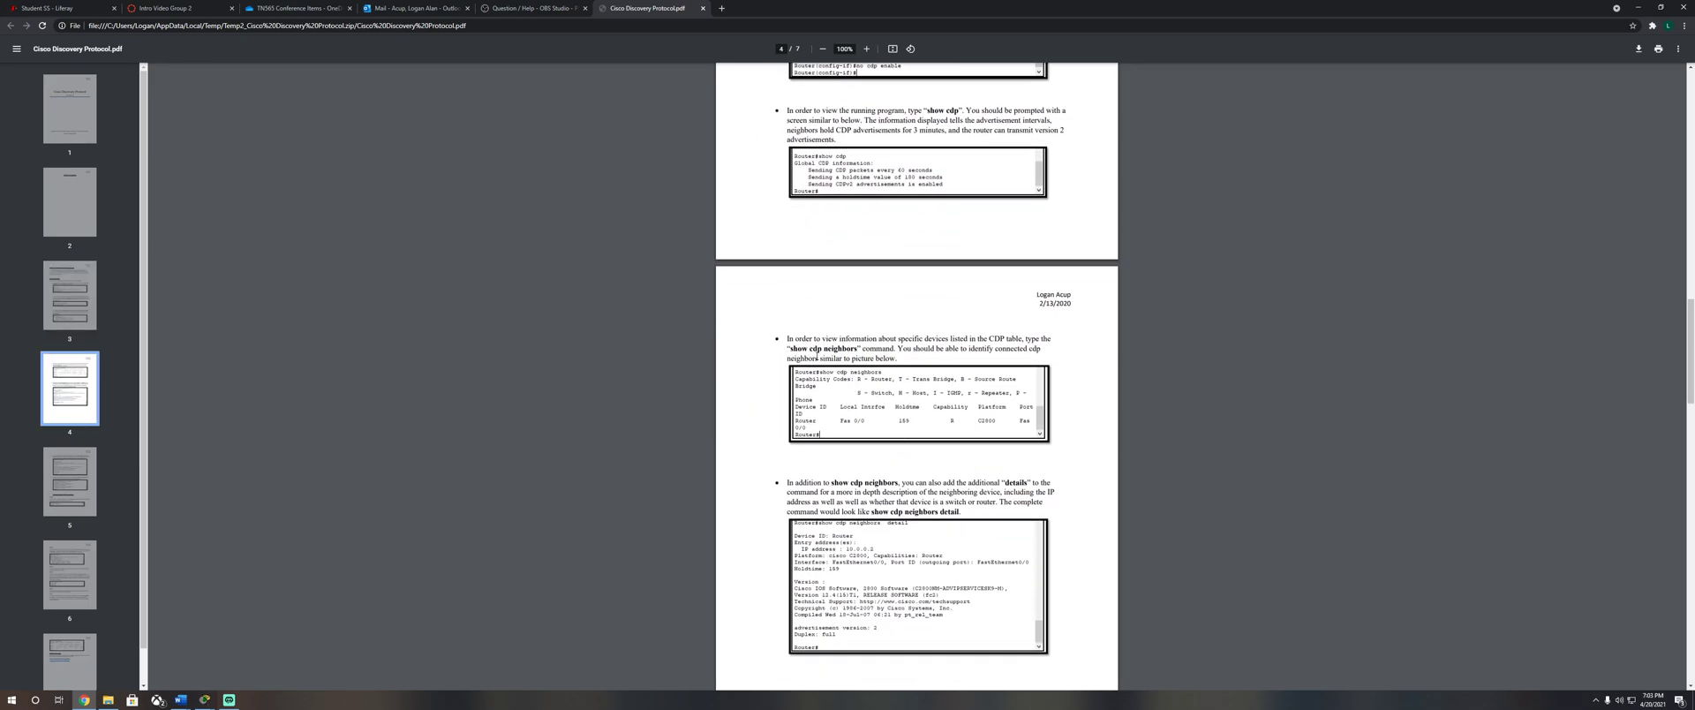
scroll(882, 485, "down", 4)
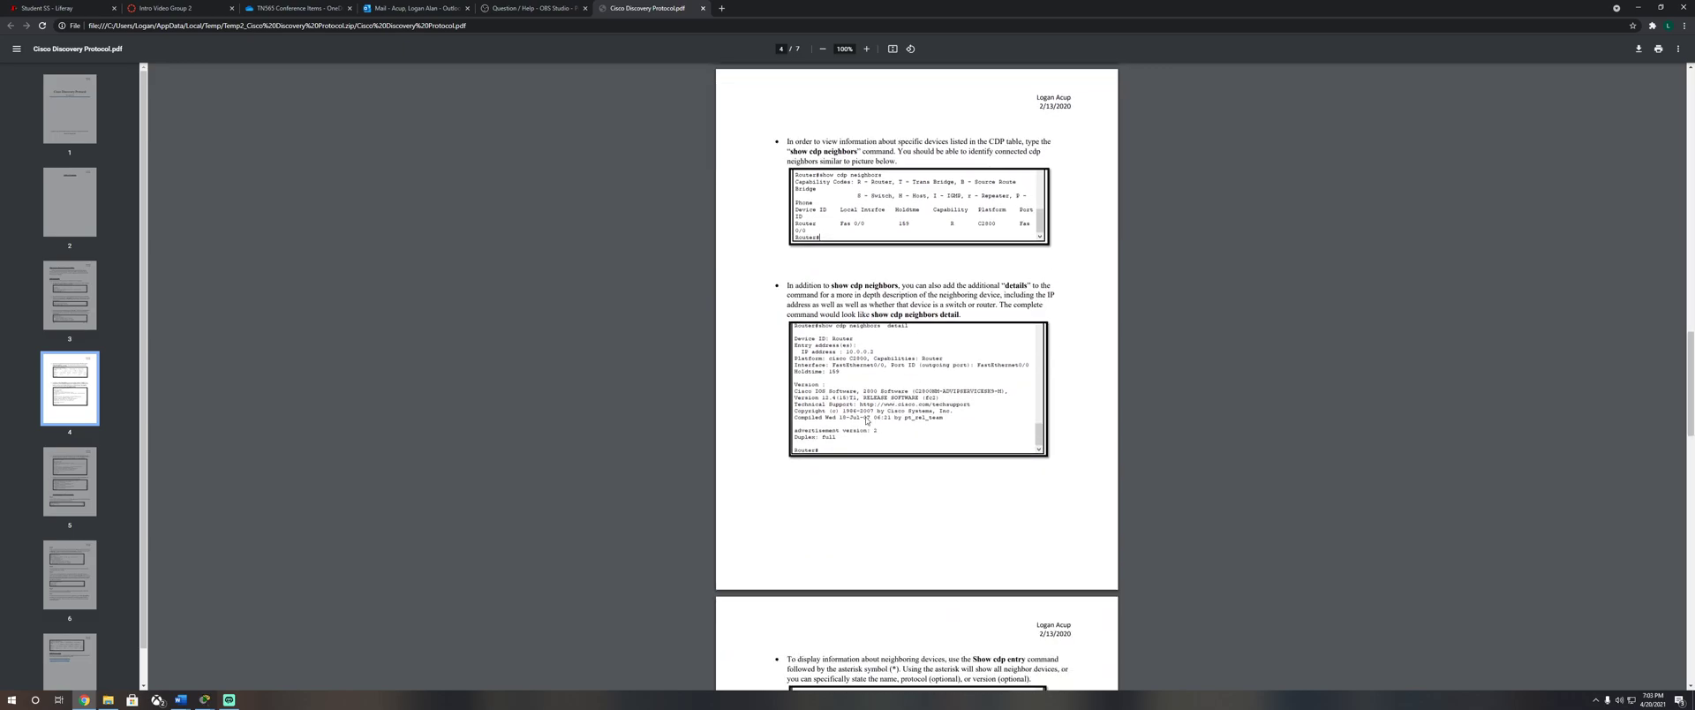
scroll(907, 410, "down", 6)
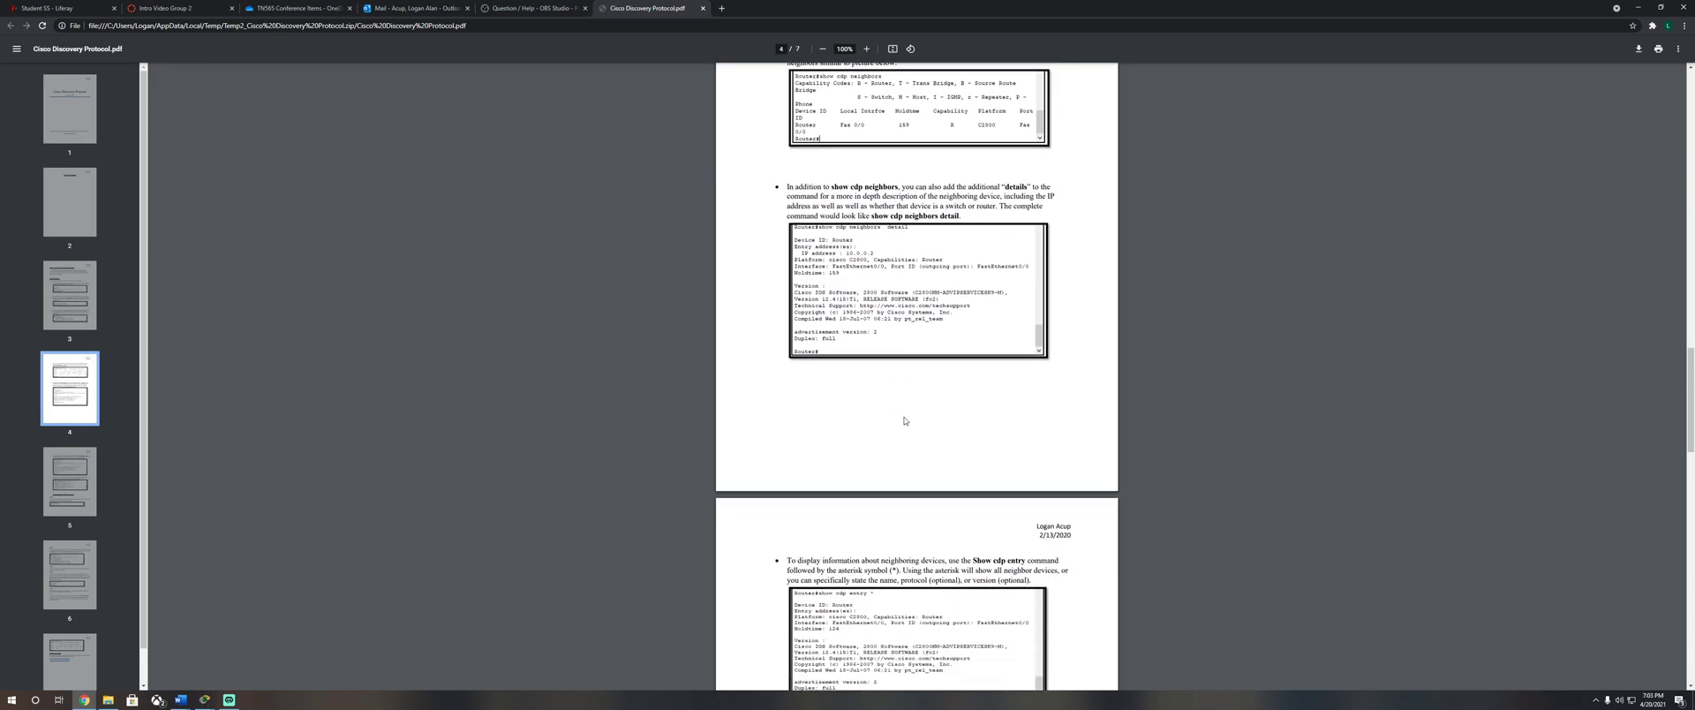
scroll(870, 442, "down", 5)
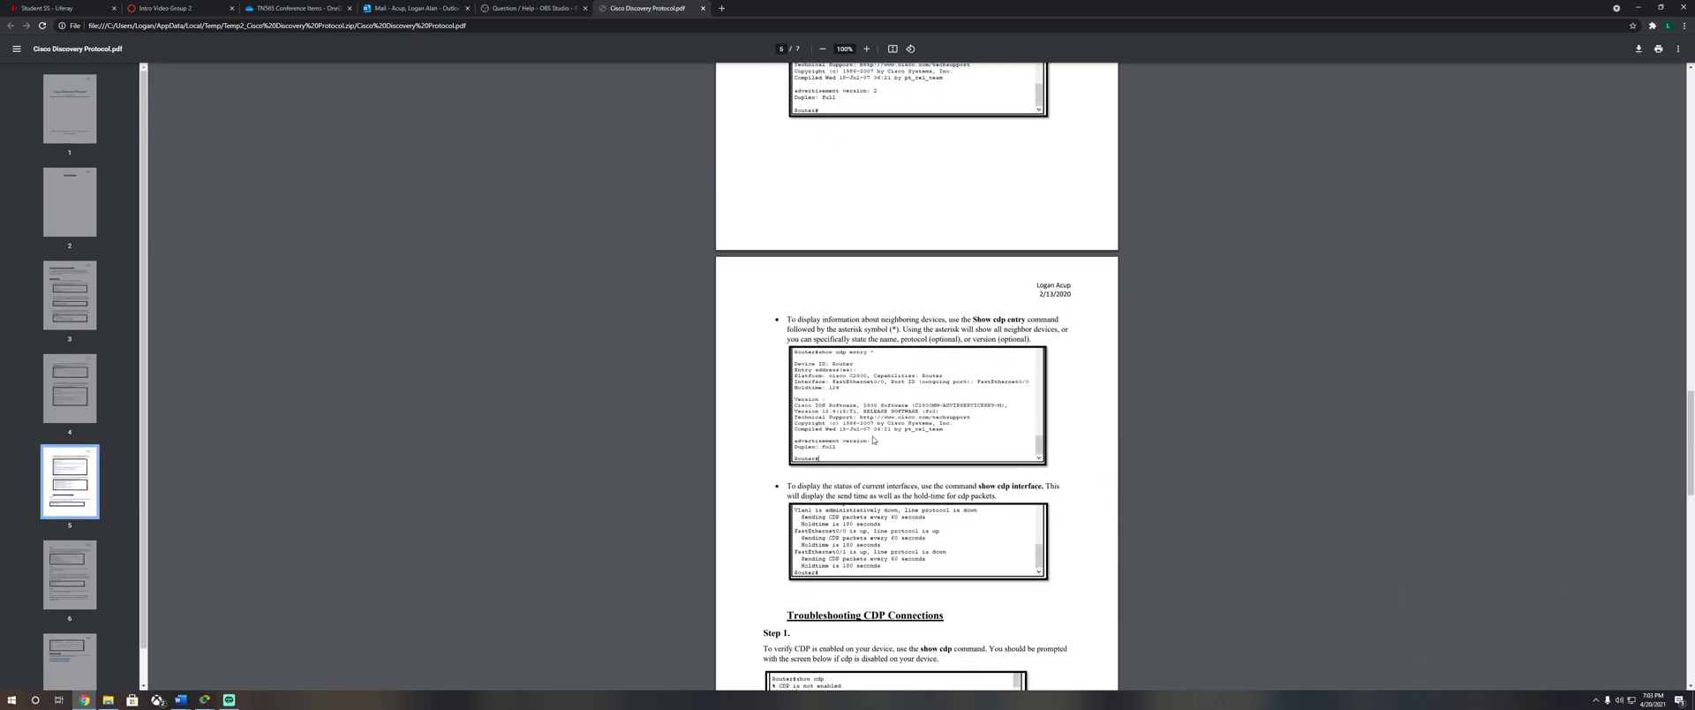
Step: Read the Troubleshooting CDP Connections steps through to the CDP Practice Labs links on the last page, and minimize the browser
scroll(865, 439, "down", 3)
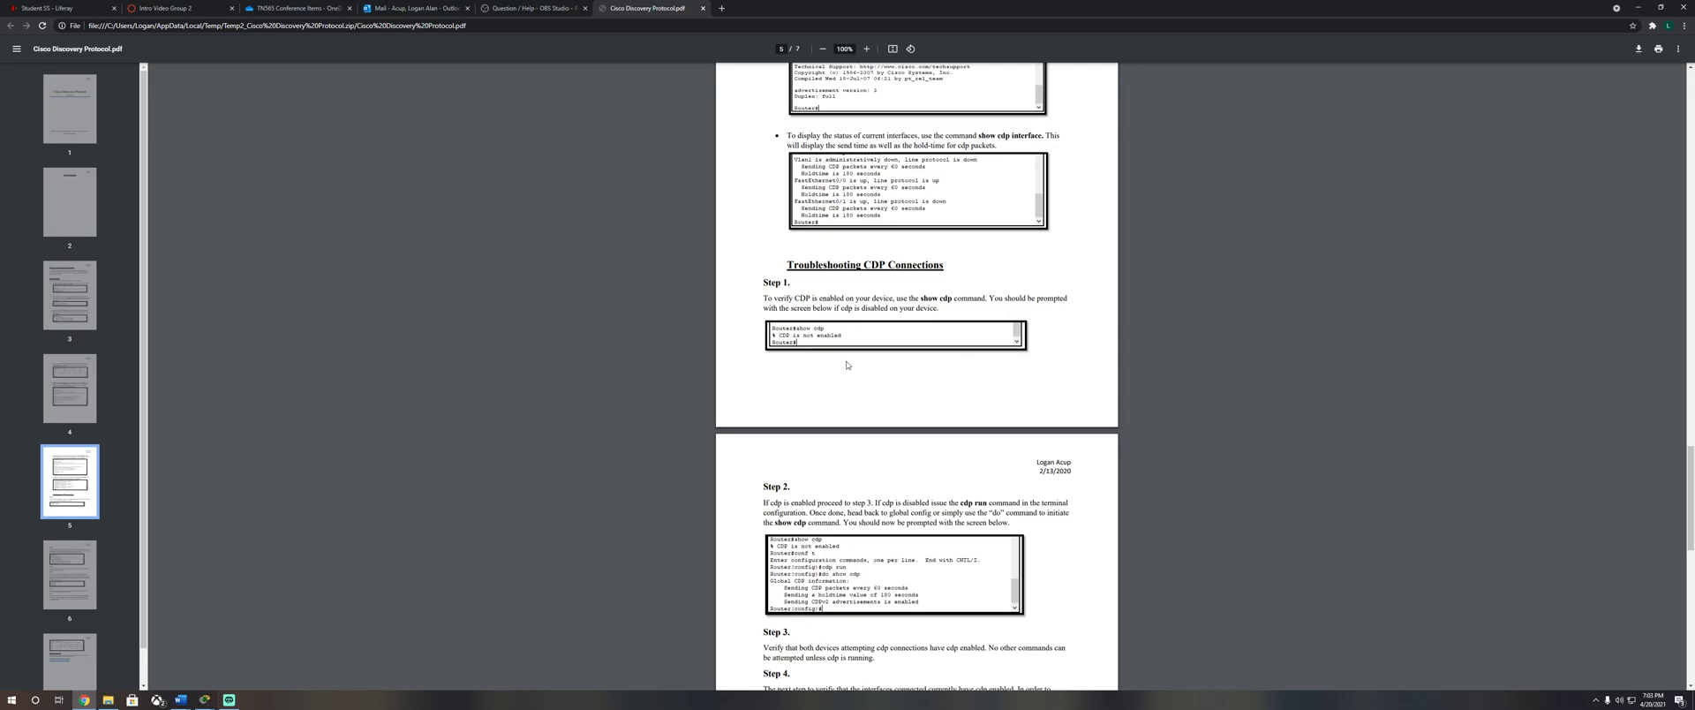
scroll(851, 429, "down", 20)
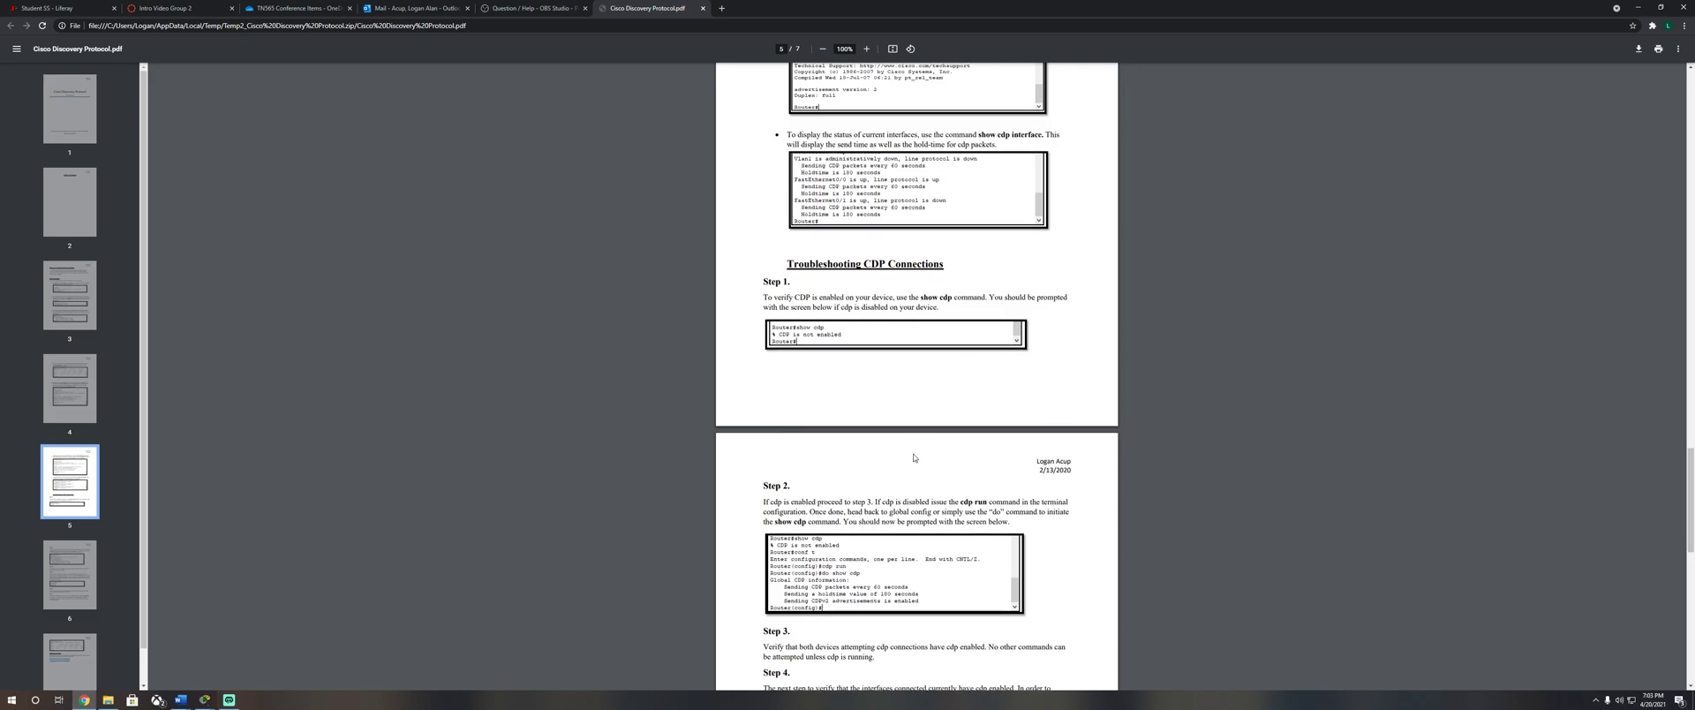
scroll(865, 512, "down", 2)
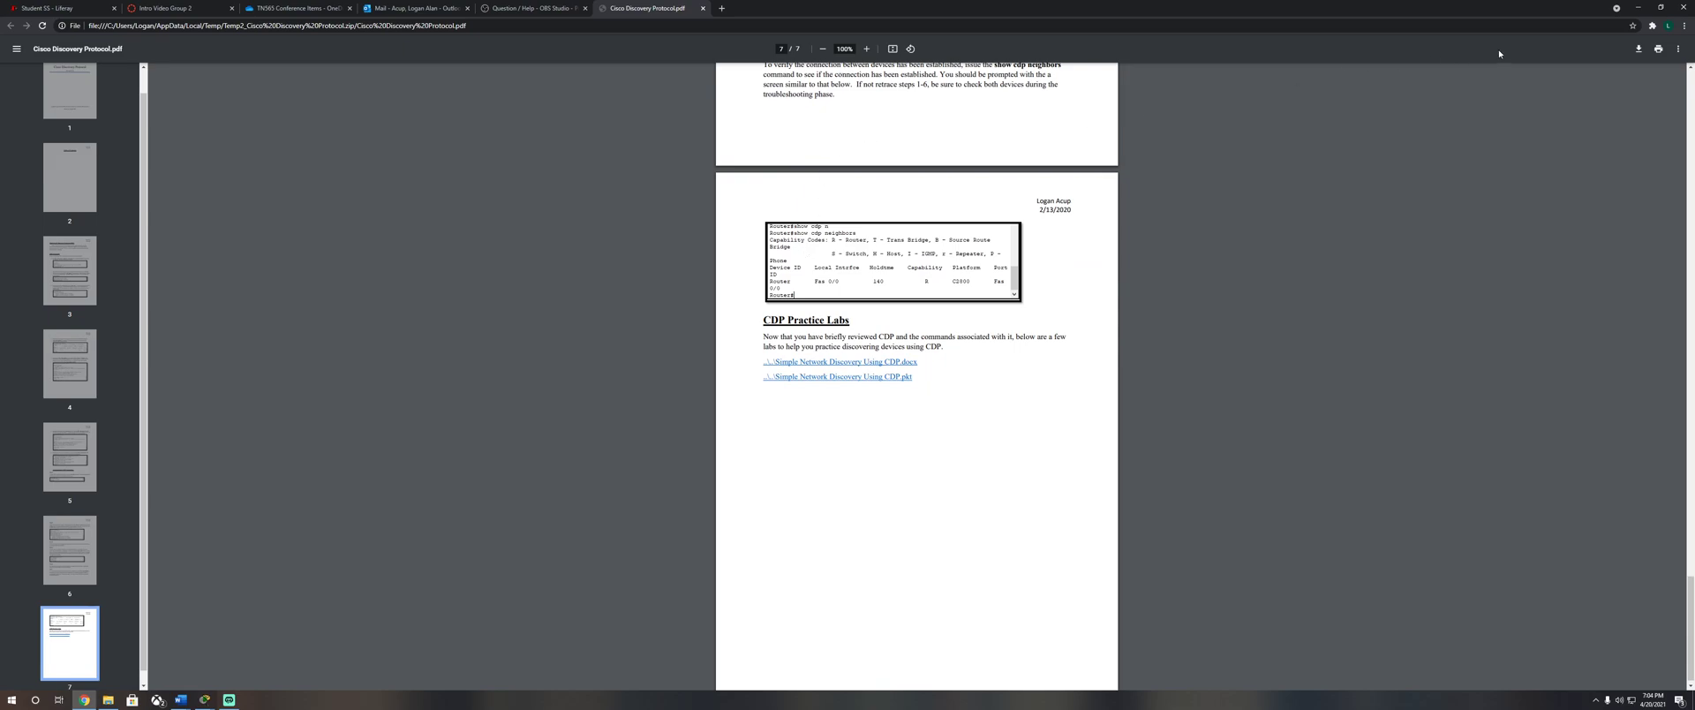
left_click(1637, 7)
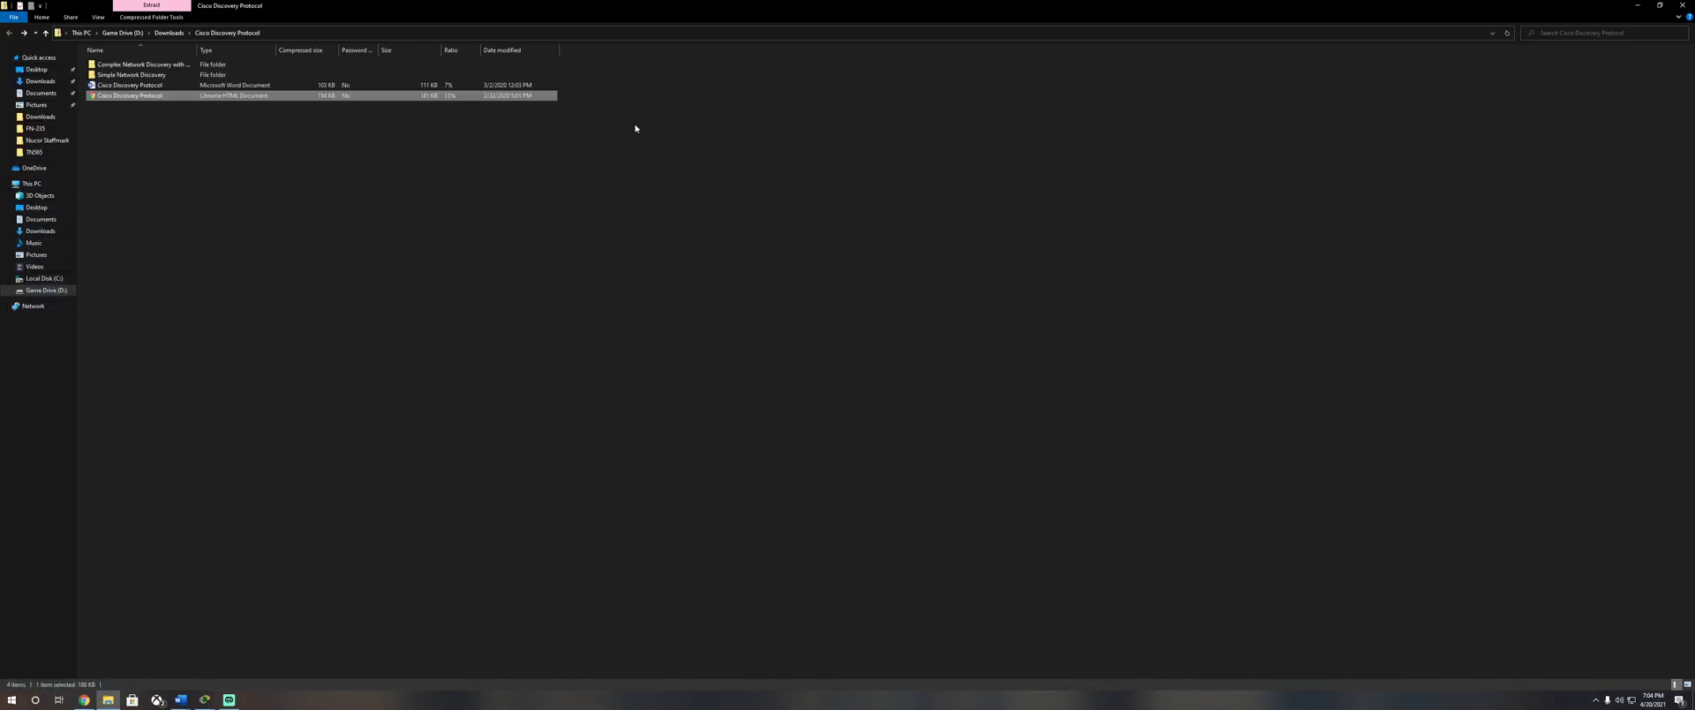